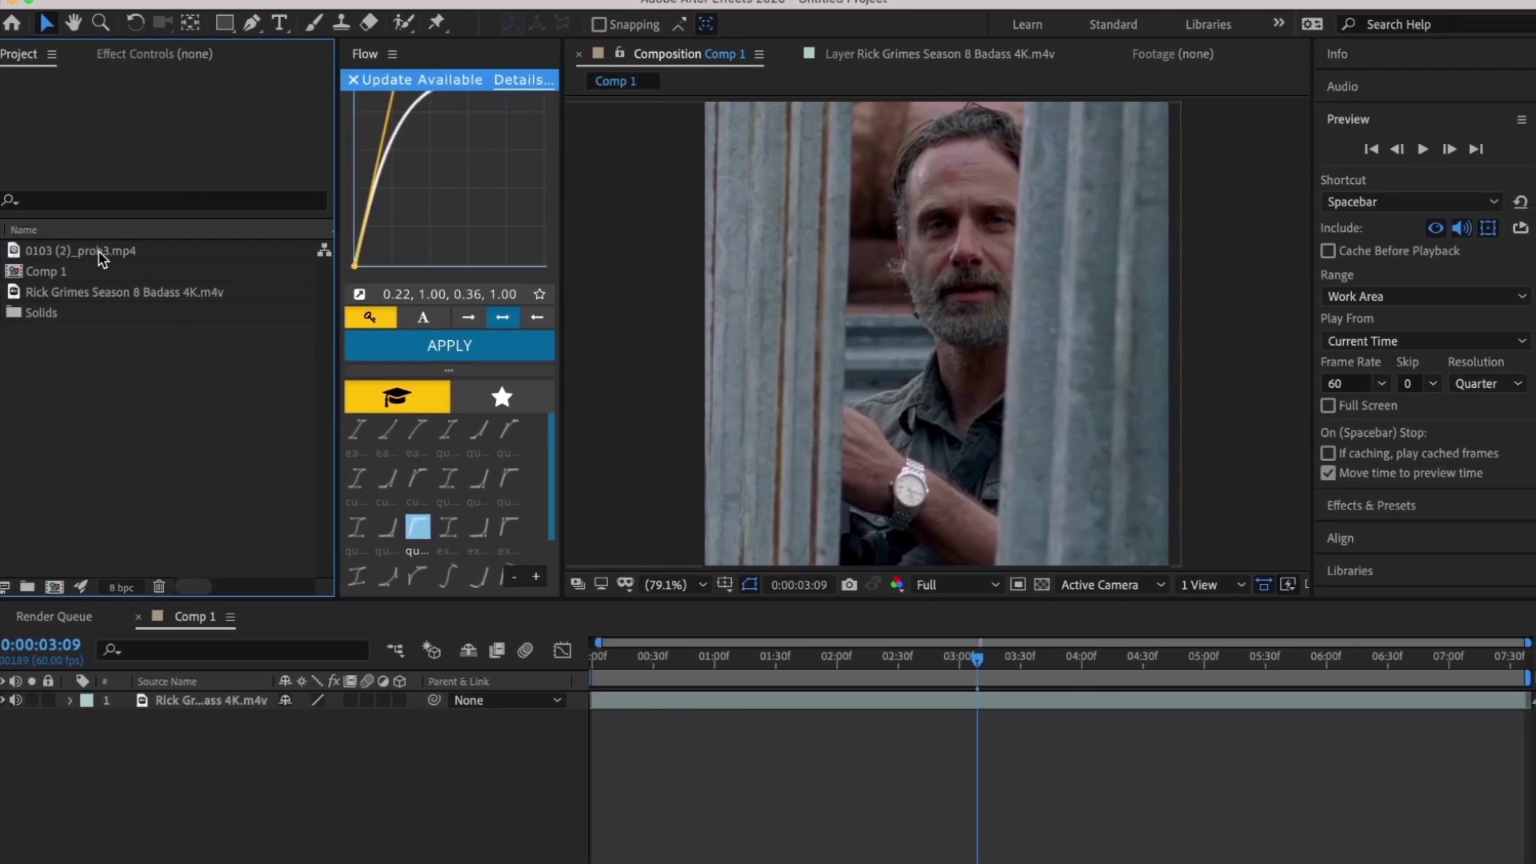
# Add 0103 (2)_prob3.mp4 above the Rick Grimes clip, starting at about 0:00:04:45, and scale it to 57%
pyautogui.moveTo(100, 255); pyautogui.dragTo(1128, 655)
pyautogui.press('s')
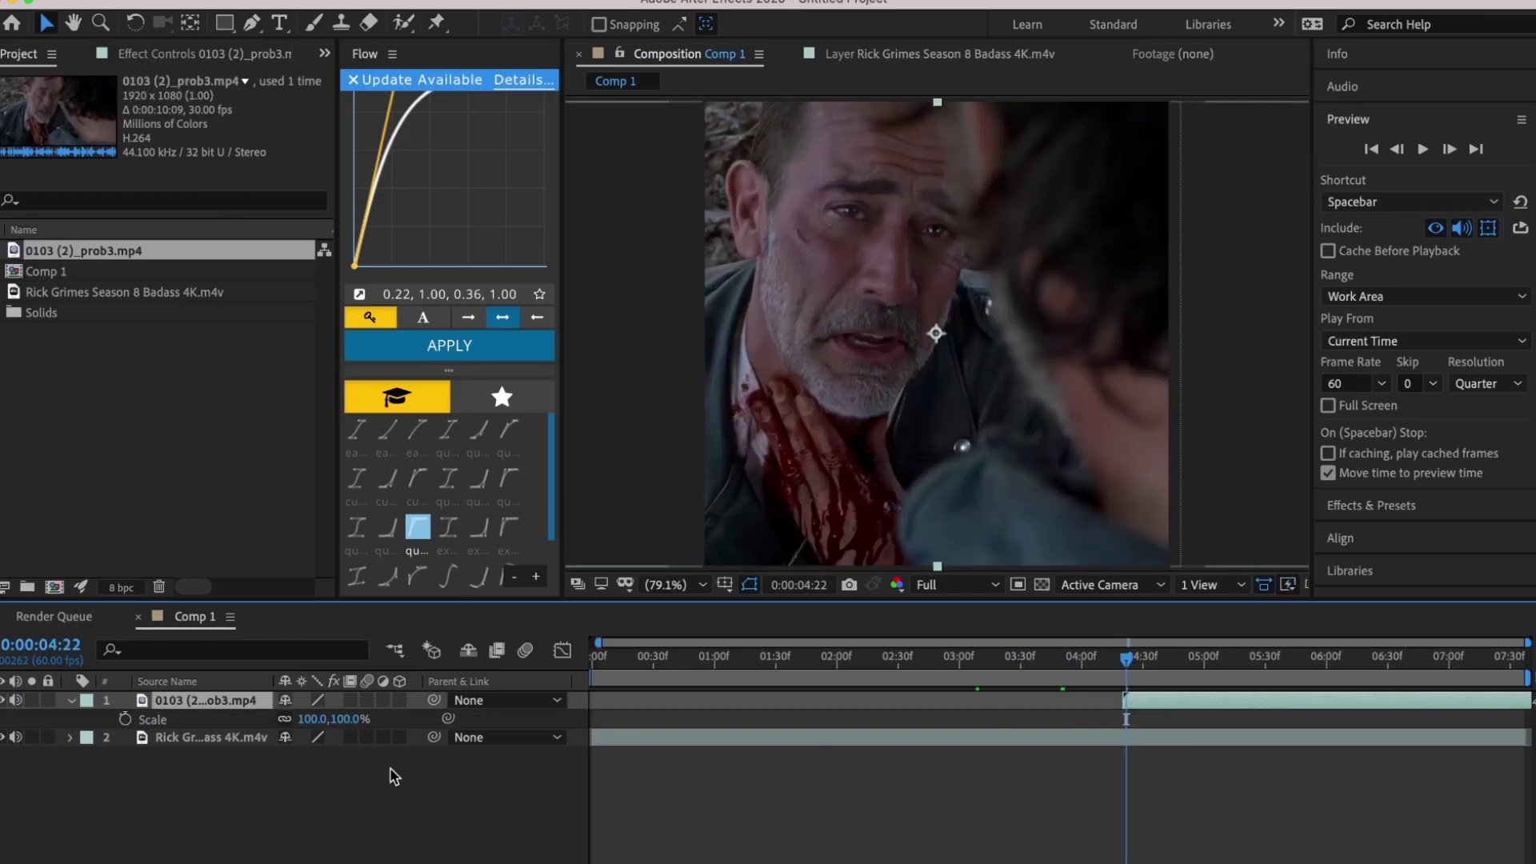
pyautogui.moveTo(308, 718); pyautogui.dragTo(263, 719)
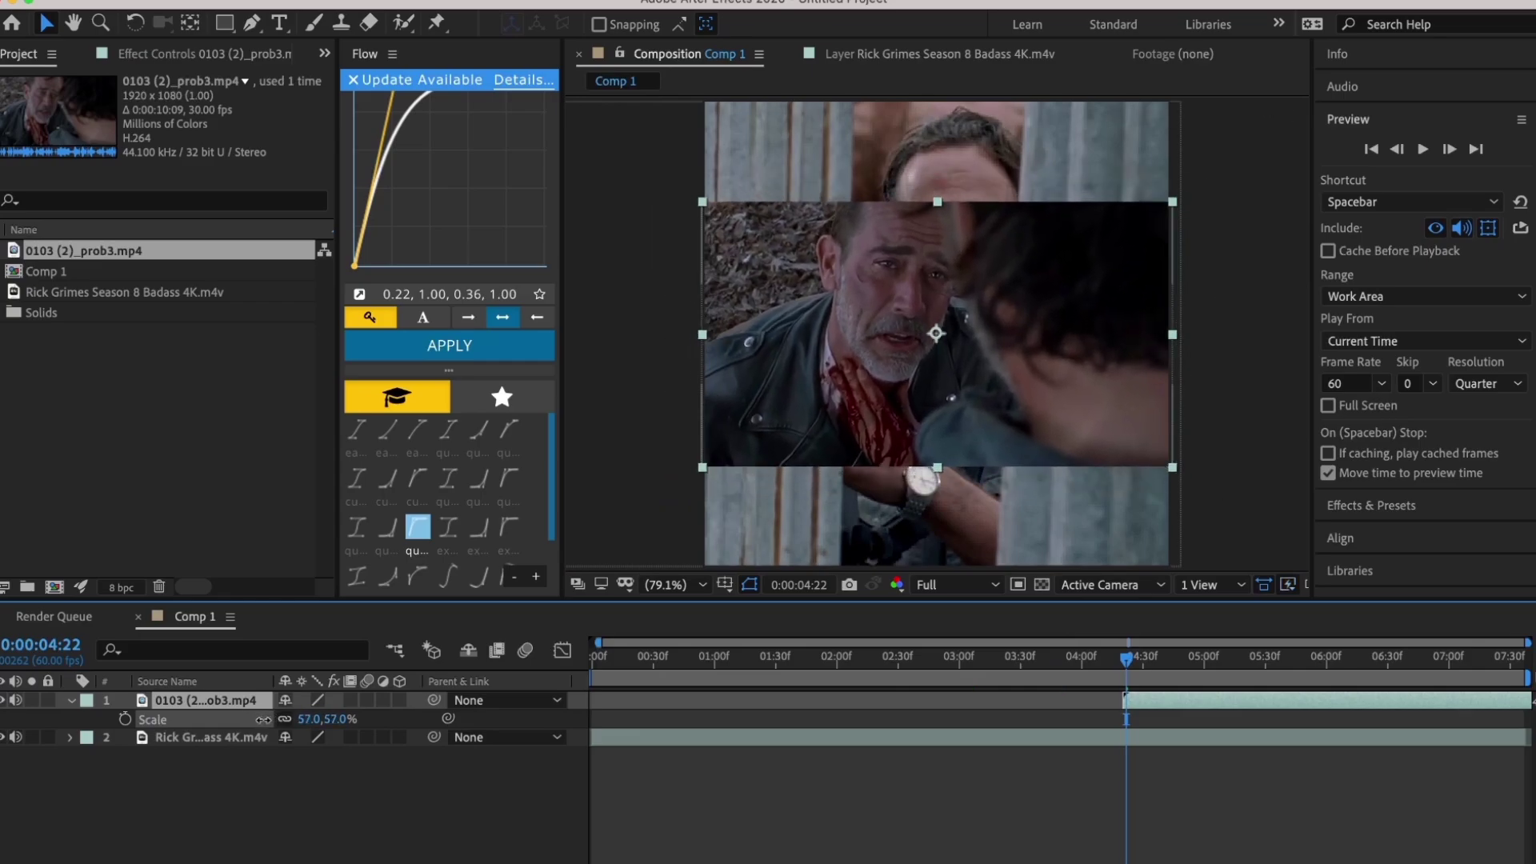
pyautogui.click(464, 772)
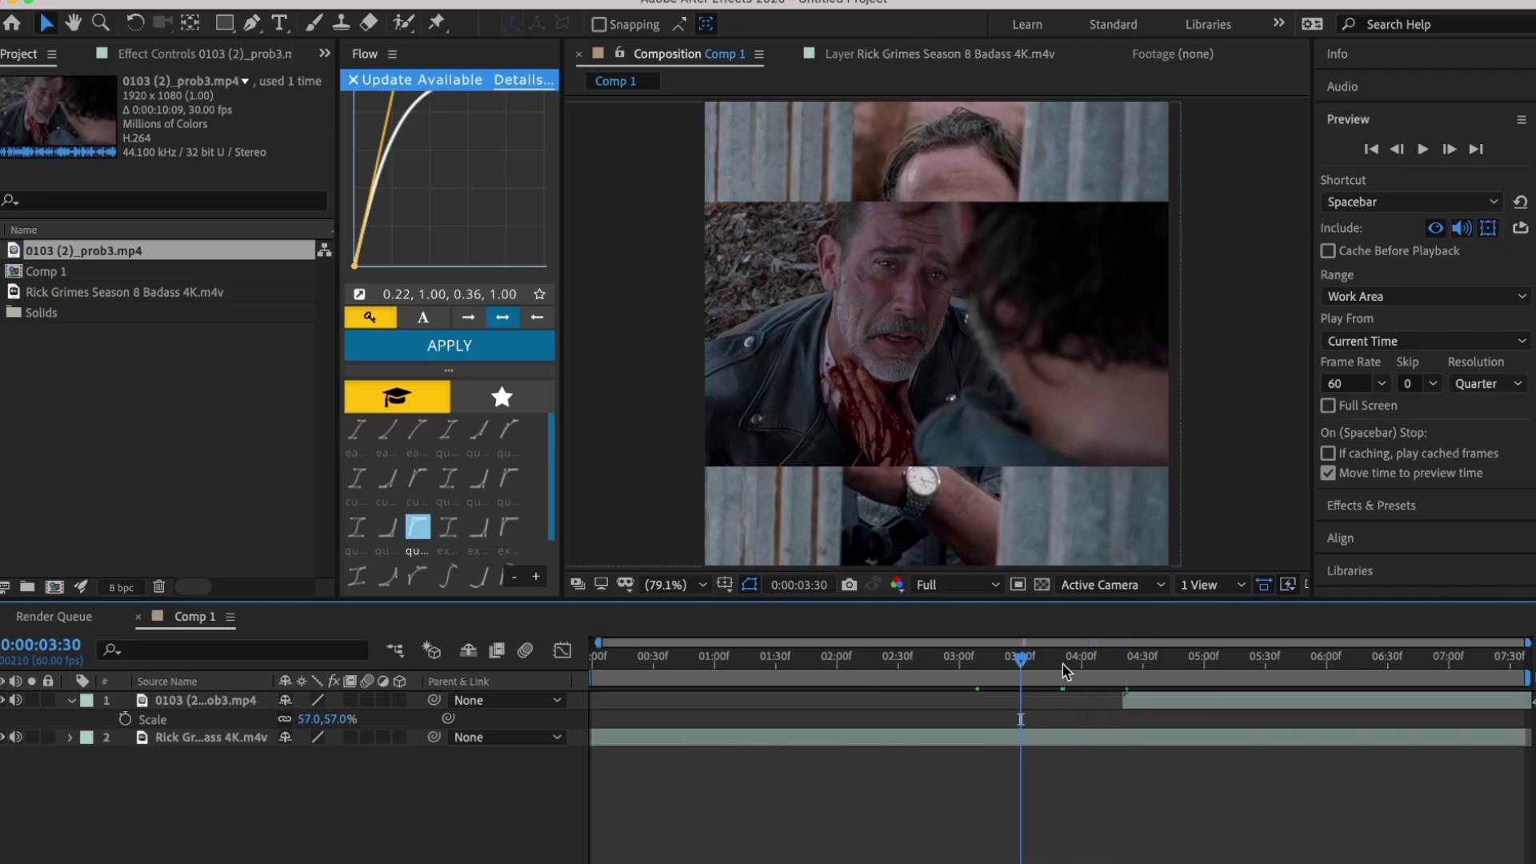
pyautogui.click(1135, 701)
pyautogui.moveTo(1180, 704); pyautogui.dragTo(1208, 706)
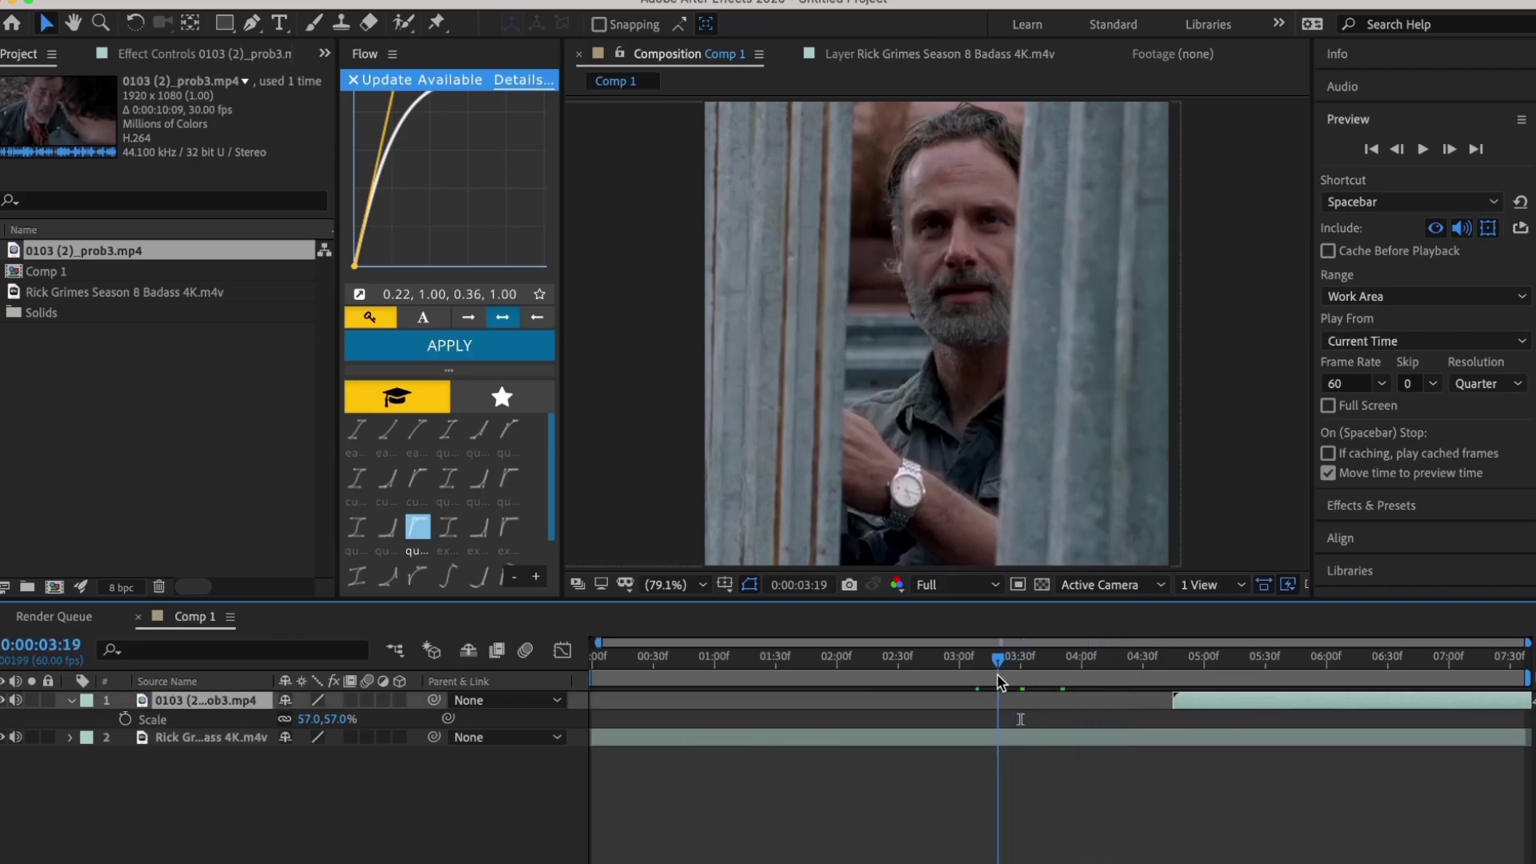
# Create a 1080 × 1080 px red solid and set its unlinked scale to 100% wide and 0.8% high
pyautogui.click(393, 1)
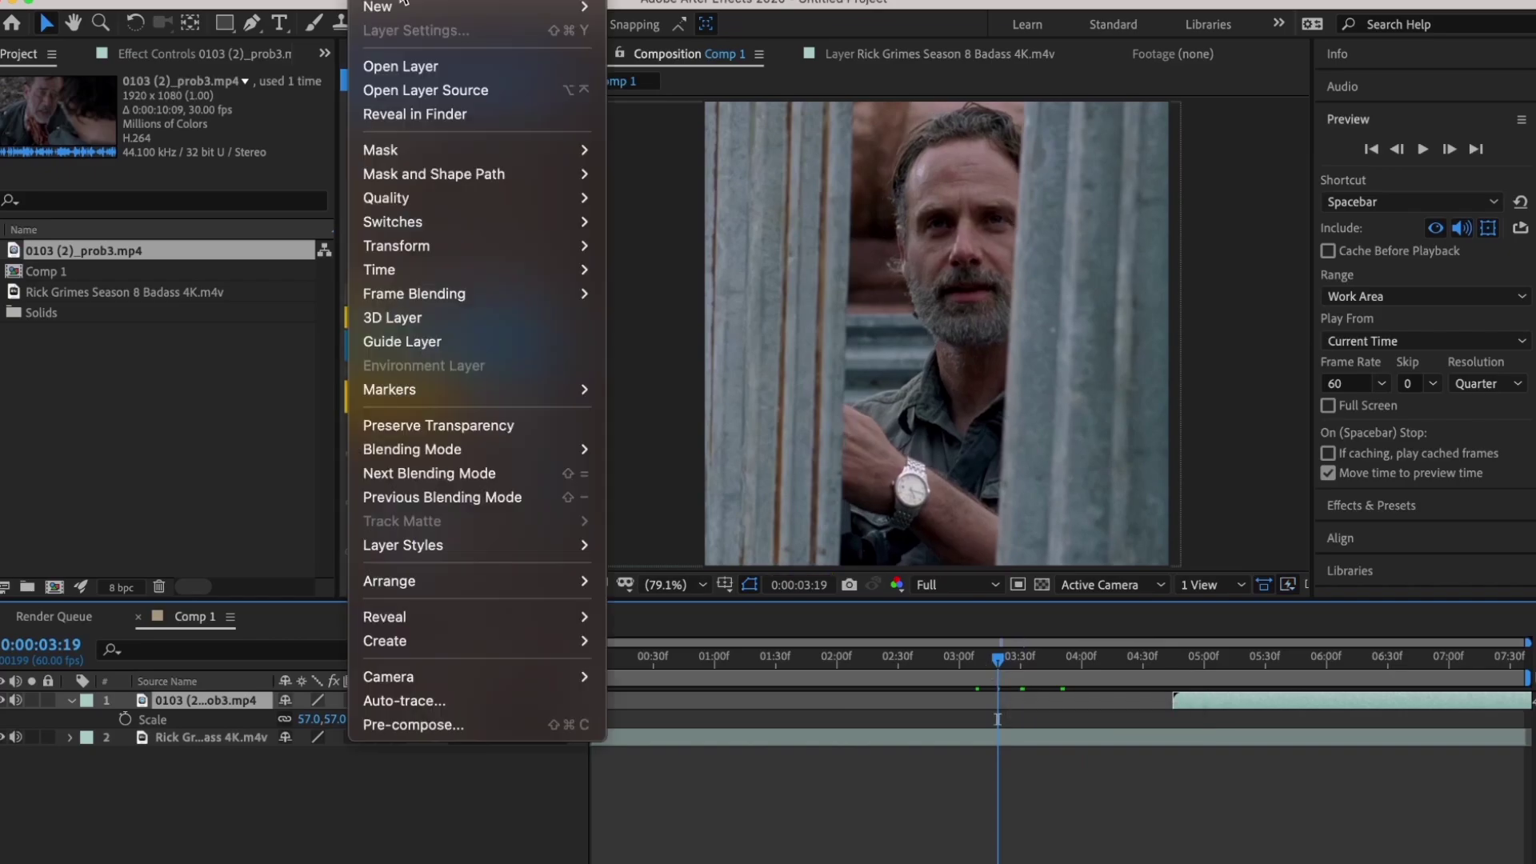
pyautogui.moveTo(384, 6)
pyautogui.click(649, 29)
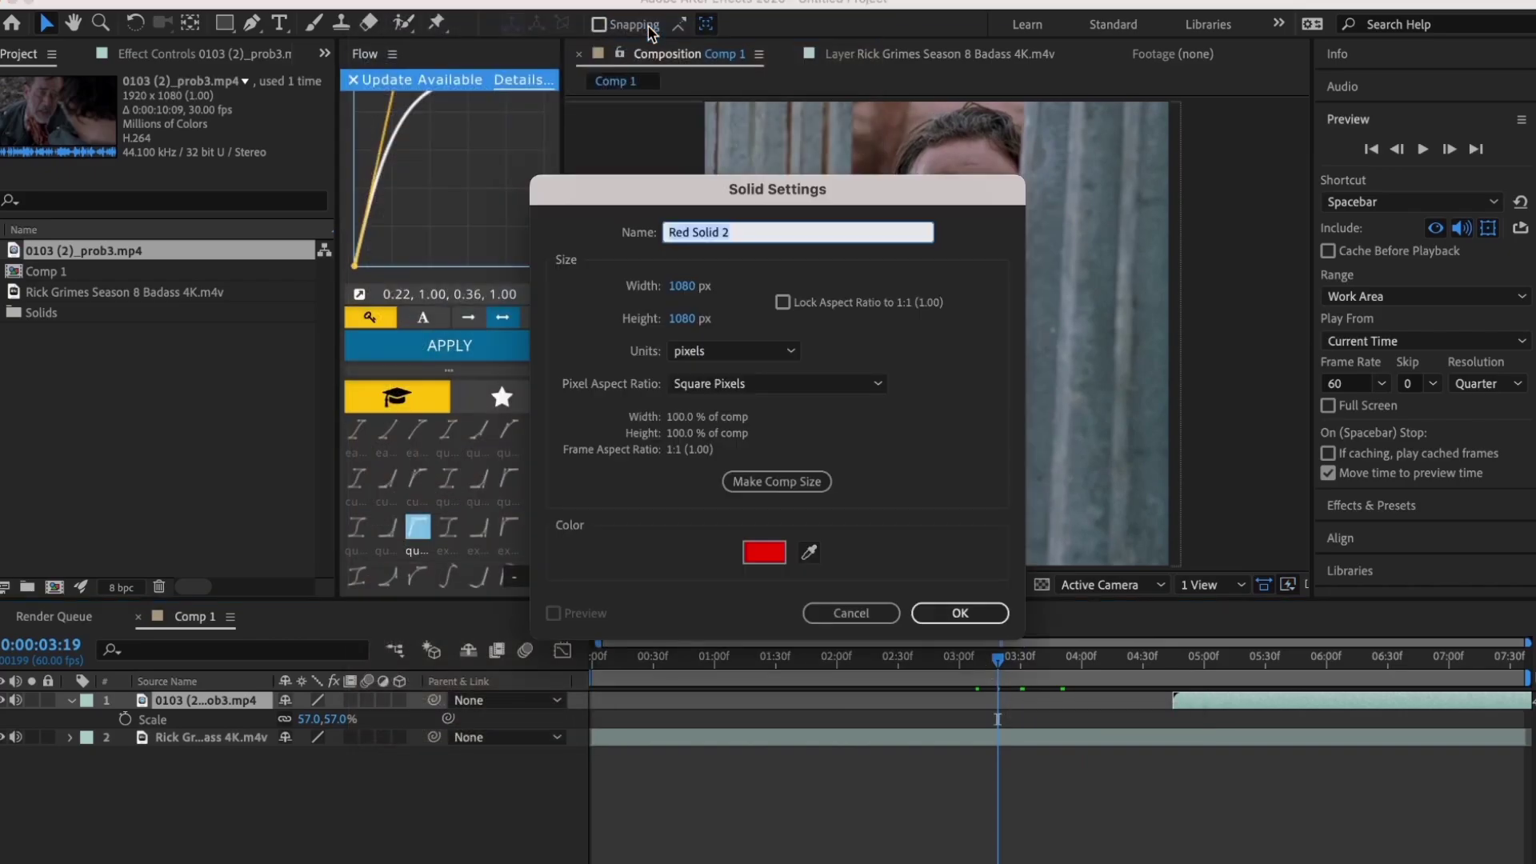
pyautogui.click(959, 613)
pyautogui.press('s')
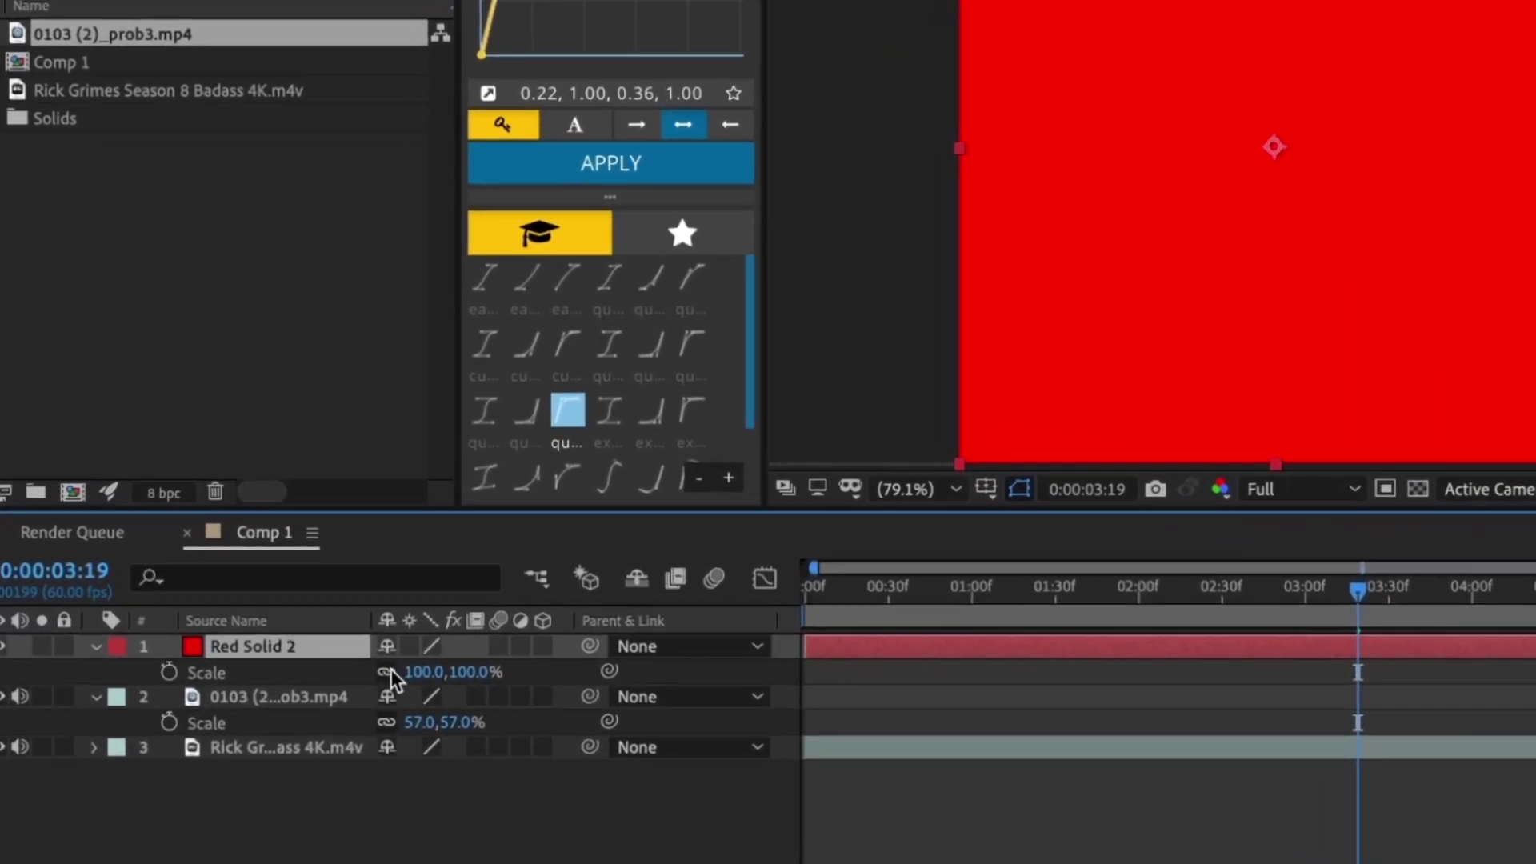
pyautogui.click(352, 687)
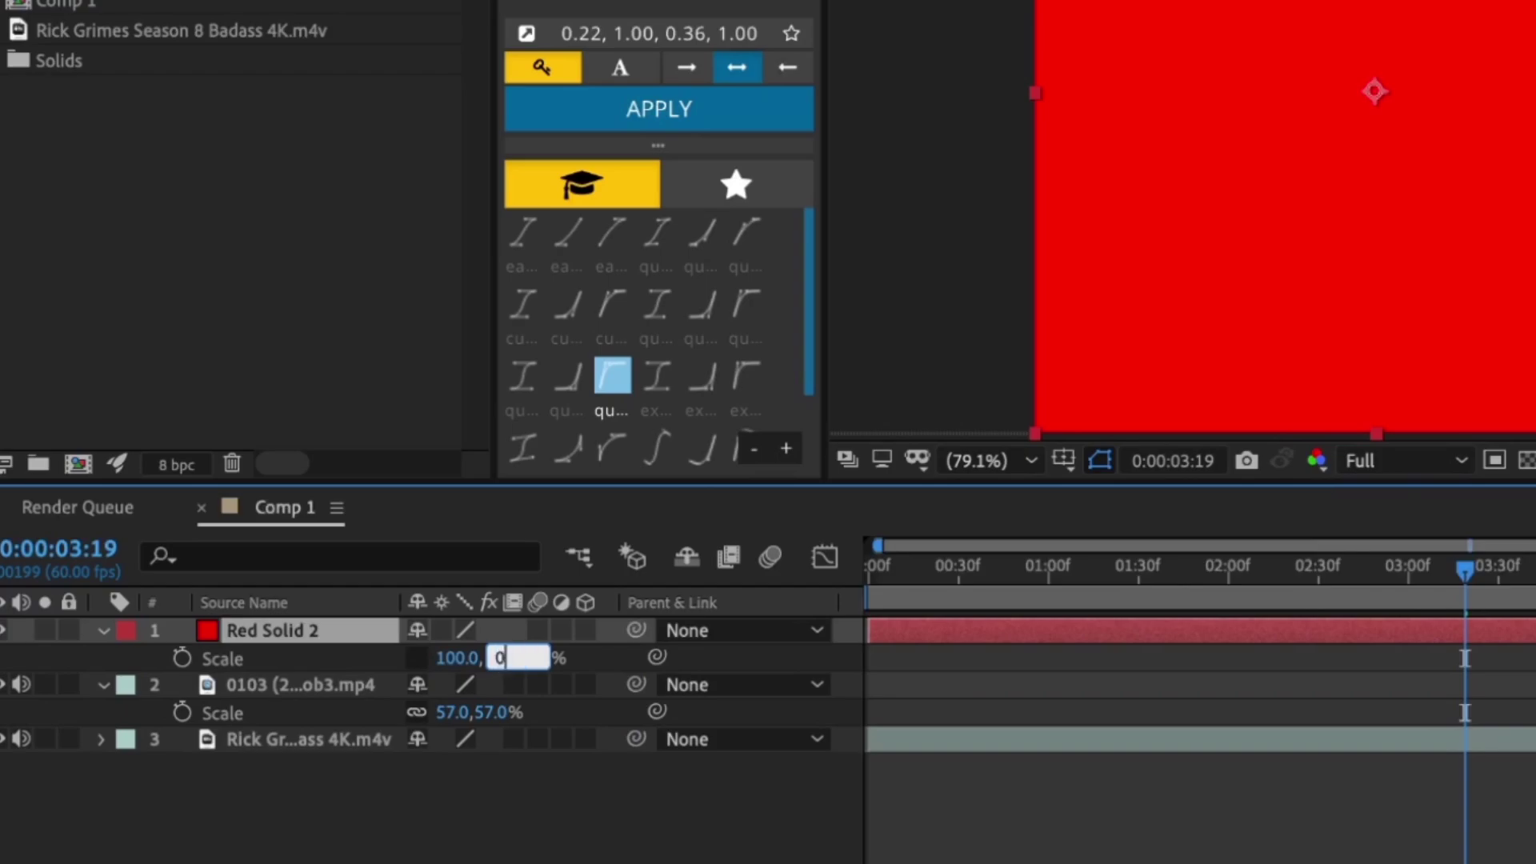
pyautogui.press('Return')
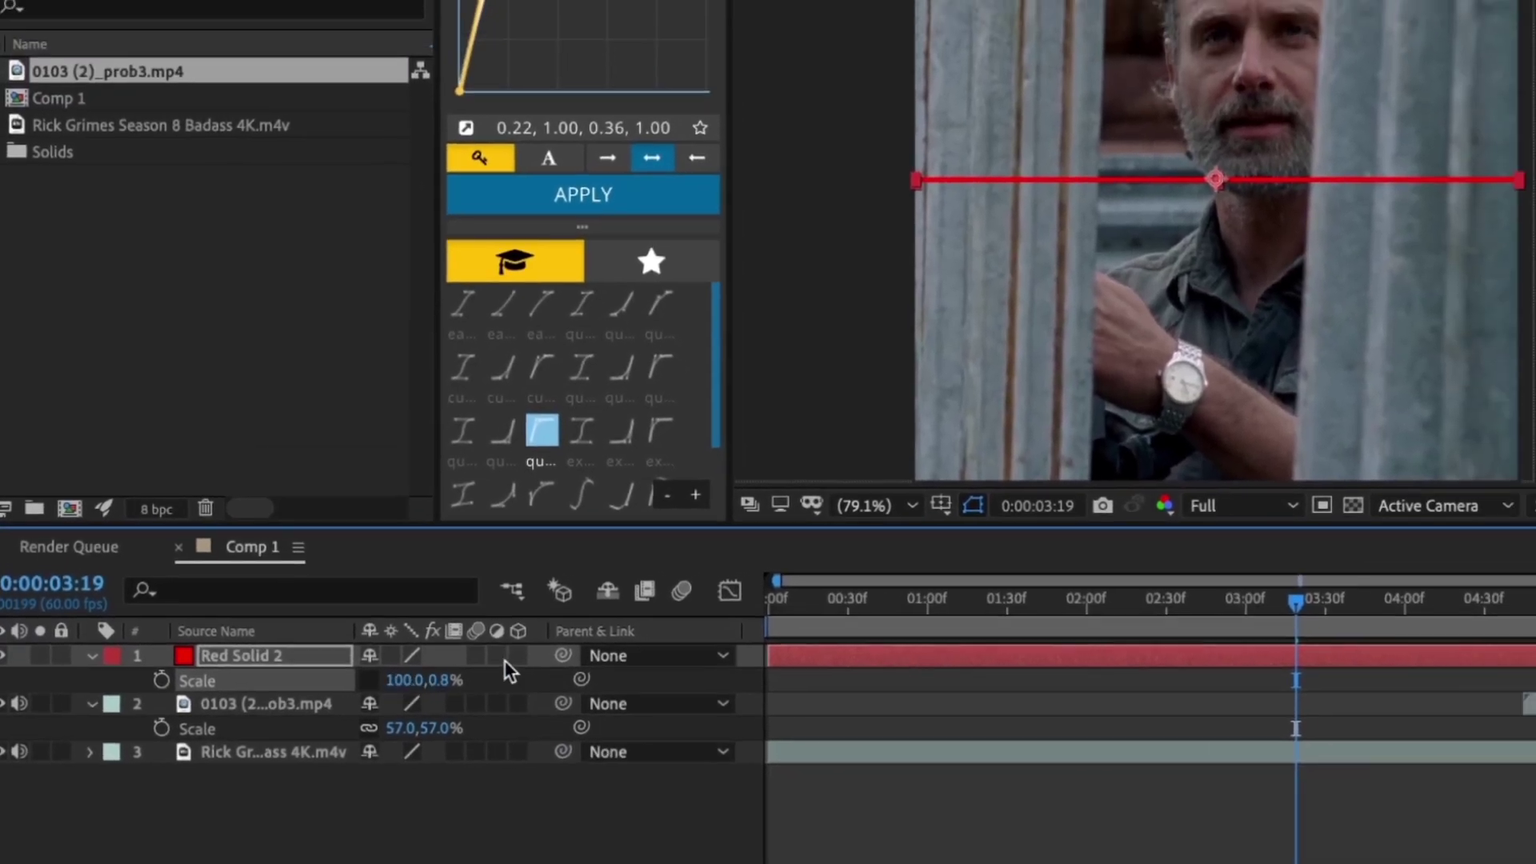
# Keyframe the red solid's horizontal scale at 0% at 0:00:02:45 and 100% at 0:00:04:45
pyautogui.click(405, 678)
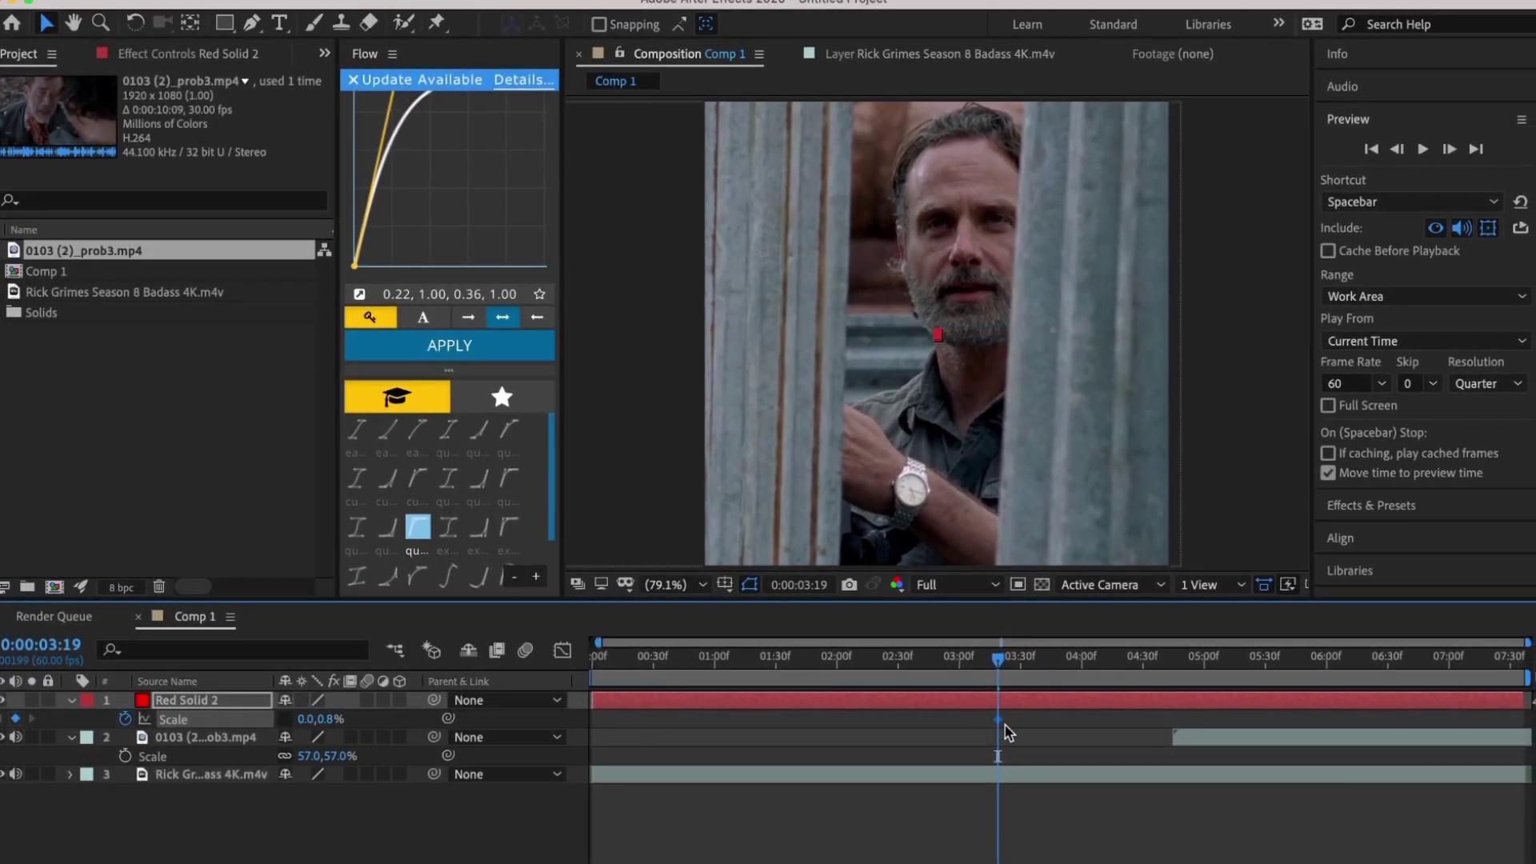
pyautogui.moveTo(998, 719); pyautogui.dragTo(928, 719)
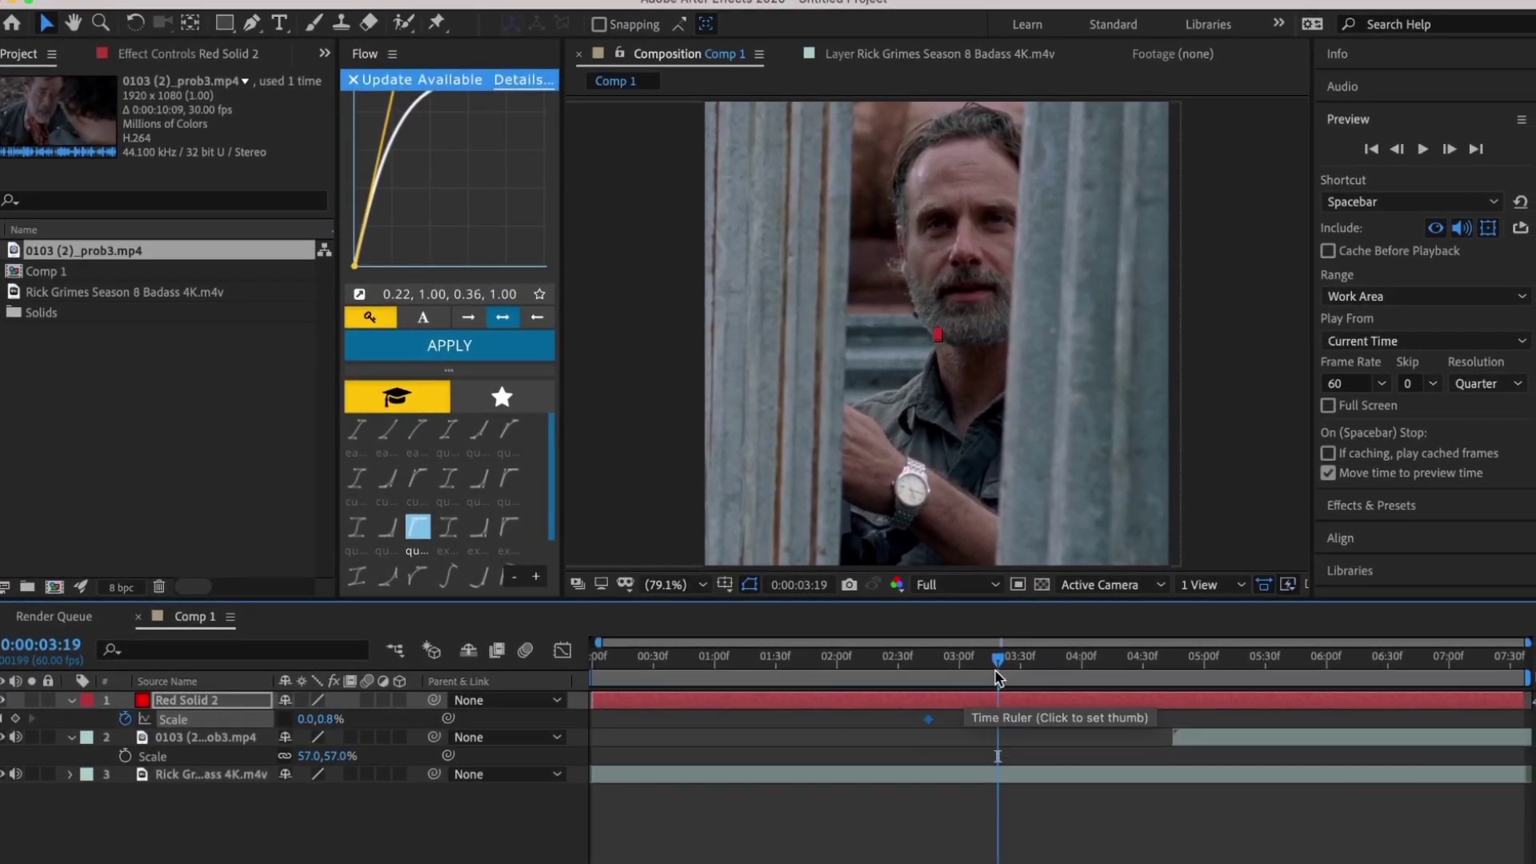
pyautogui.moveTo(1049, 674); pyautogui.dragTo(1187, 679)
pyautogui.moveTo(317, 711); pyautogui.dragTo(417, 711)
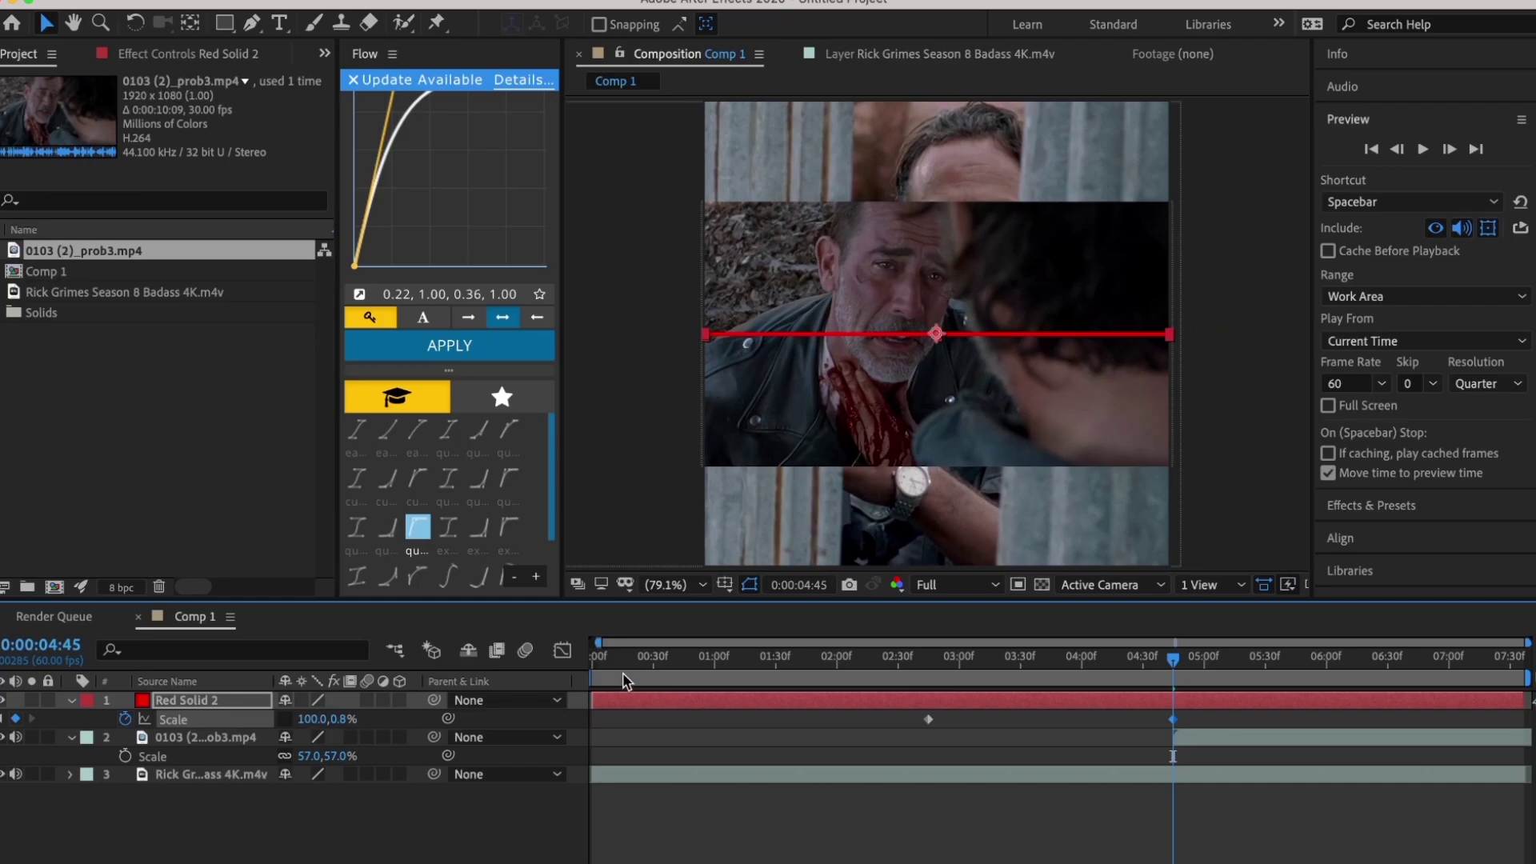
# Split the red solid at its first scale keyframe, 0:00:02:45, and delete the portion before it
pyautogui.click(927, 733)
pyautogui.click(932, 698)
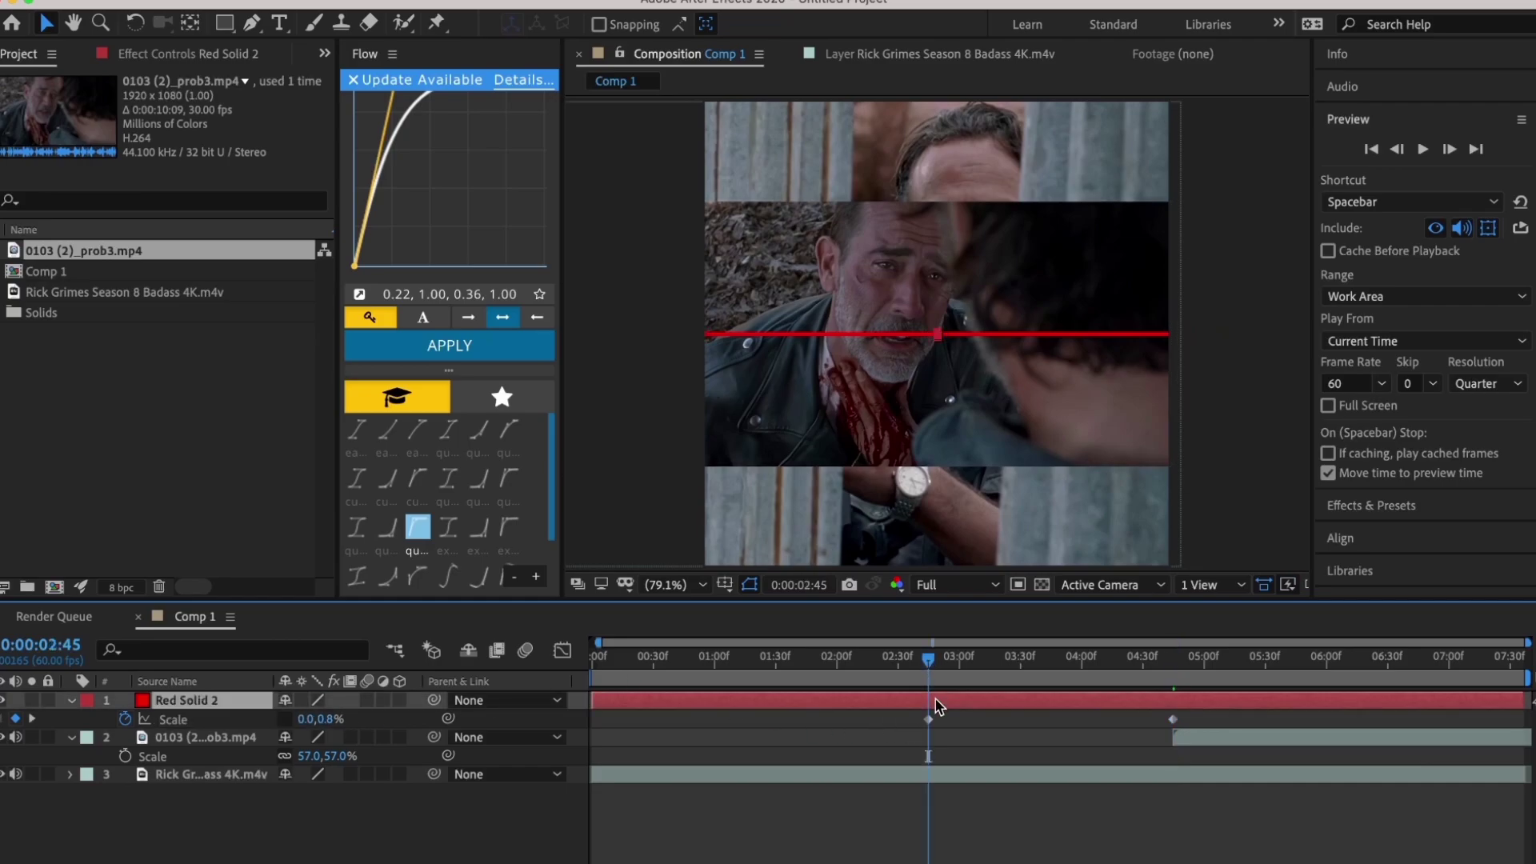
pyautogui.press('super+shift+d')
pyautogui.click(921, 718)
pyautogui.press('Delete')
# Reveal the red solid's two scale keyframes and apply Easy Ease to both
pyautogui.click(944, 704)
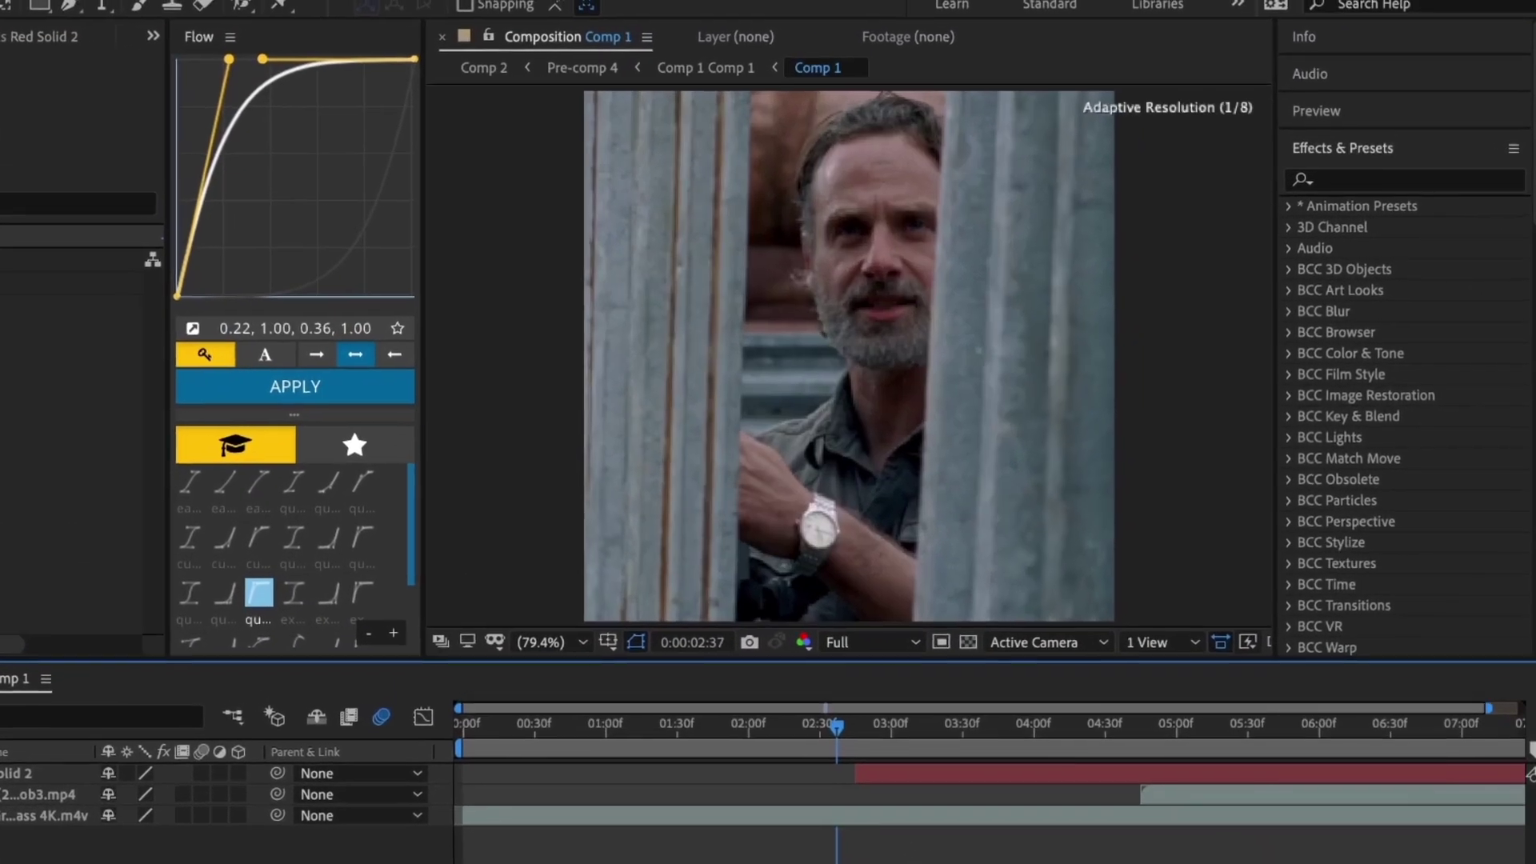
pyautogui.click(931, 728)
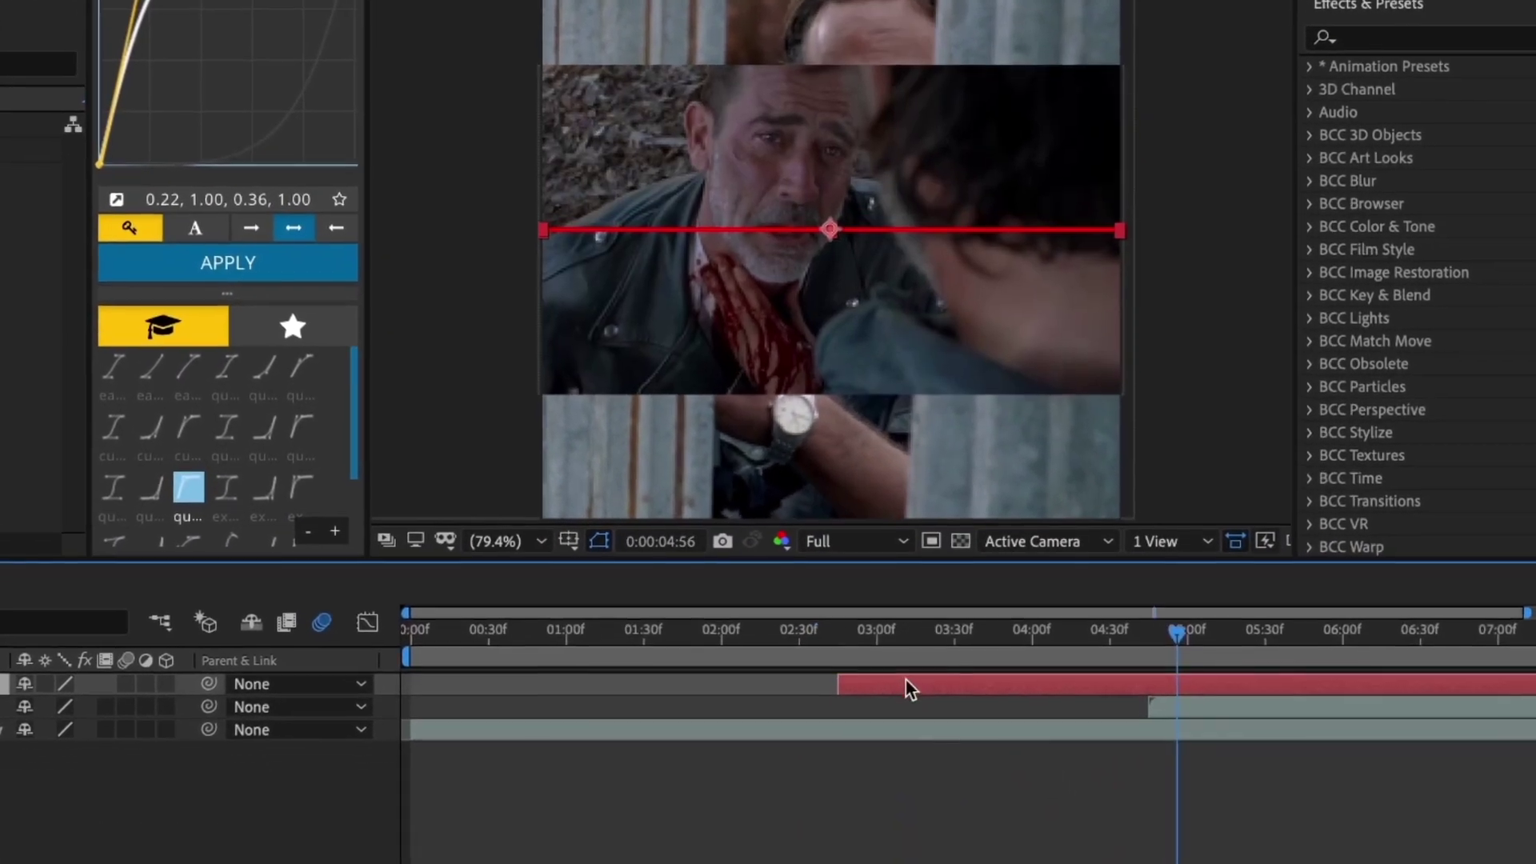
pyautogui.press('u')
pyautogui.moveTo(799, 653); pyautogui.dragTo(1167, 630)
pyautogui.press('F9')
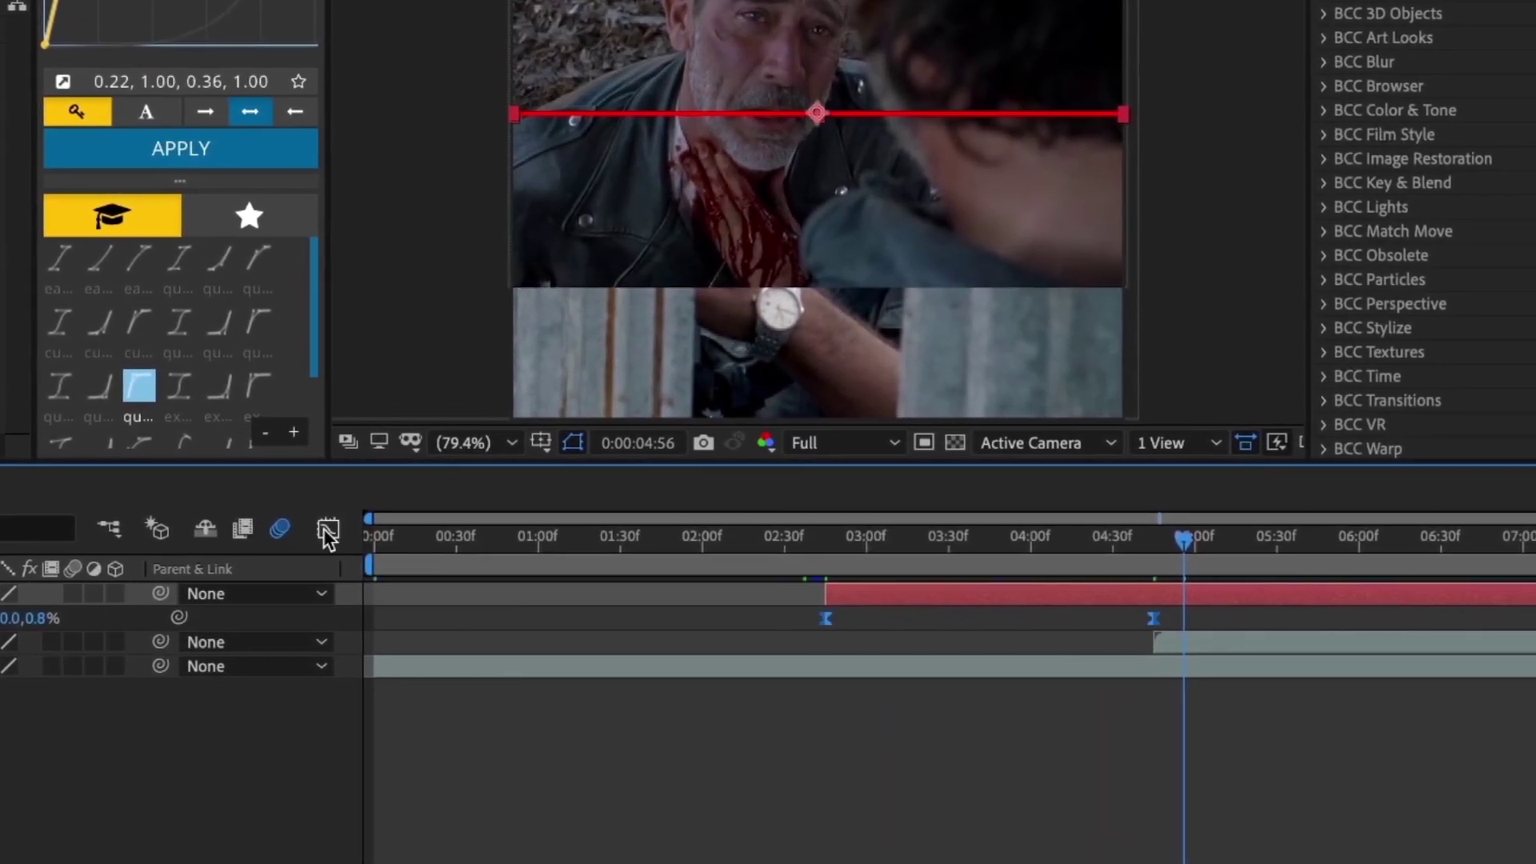
# Steepen the middle of the red solid's scale curve by lengthening the ease handles of both keyframes
pyautogui.click(327, 529)
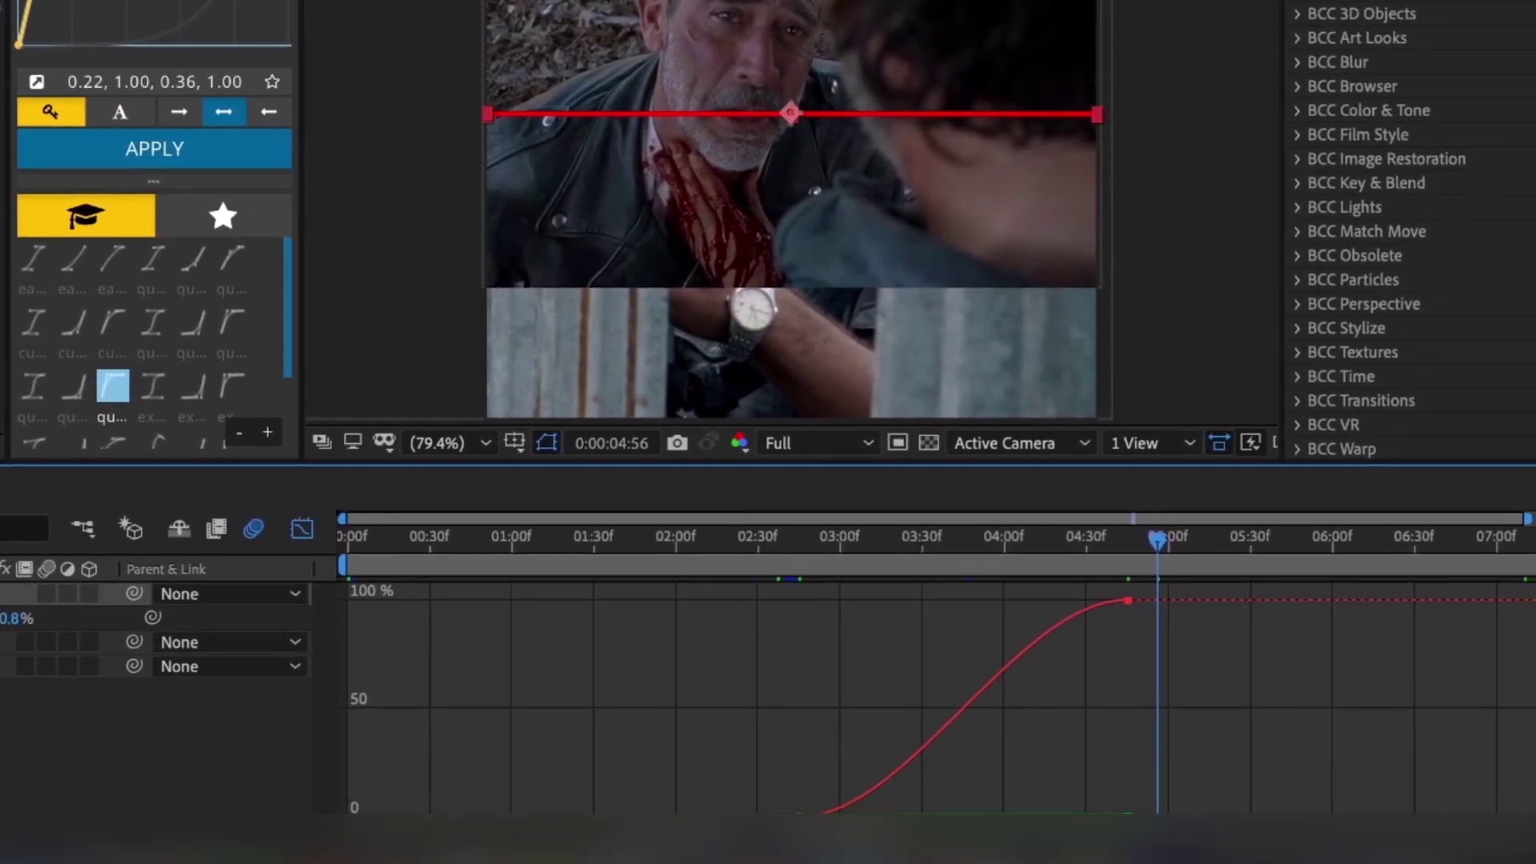
pyautogui.click(880, 858)
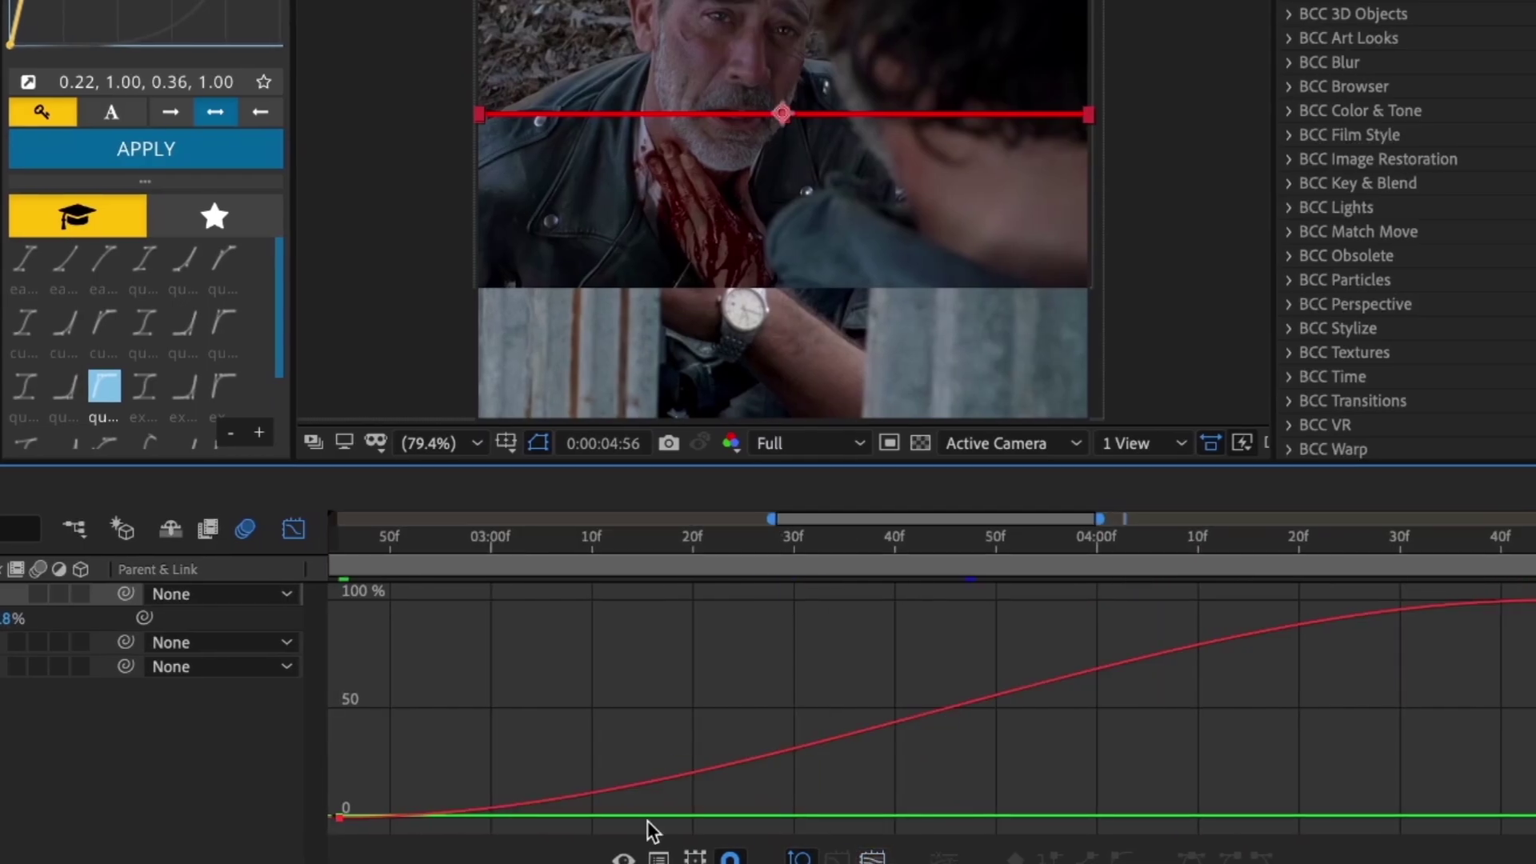
pyautogui.click(344, 814)
pyautogui.moveTo(743, 817); pyautogui.dragTo(960, 819)
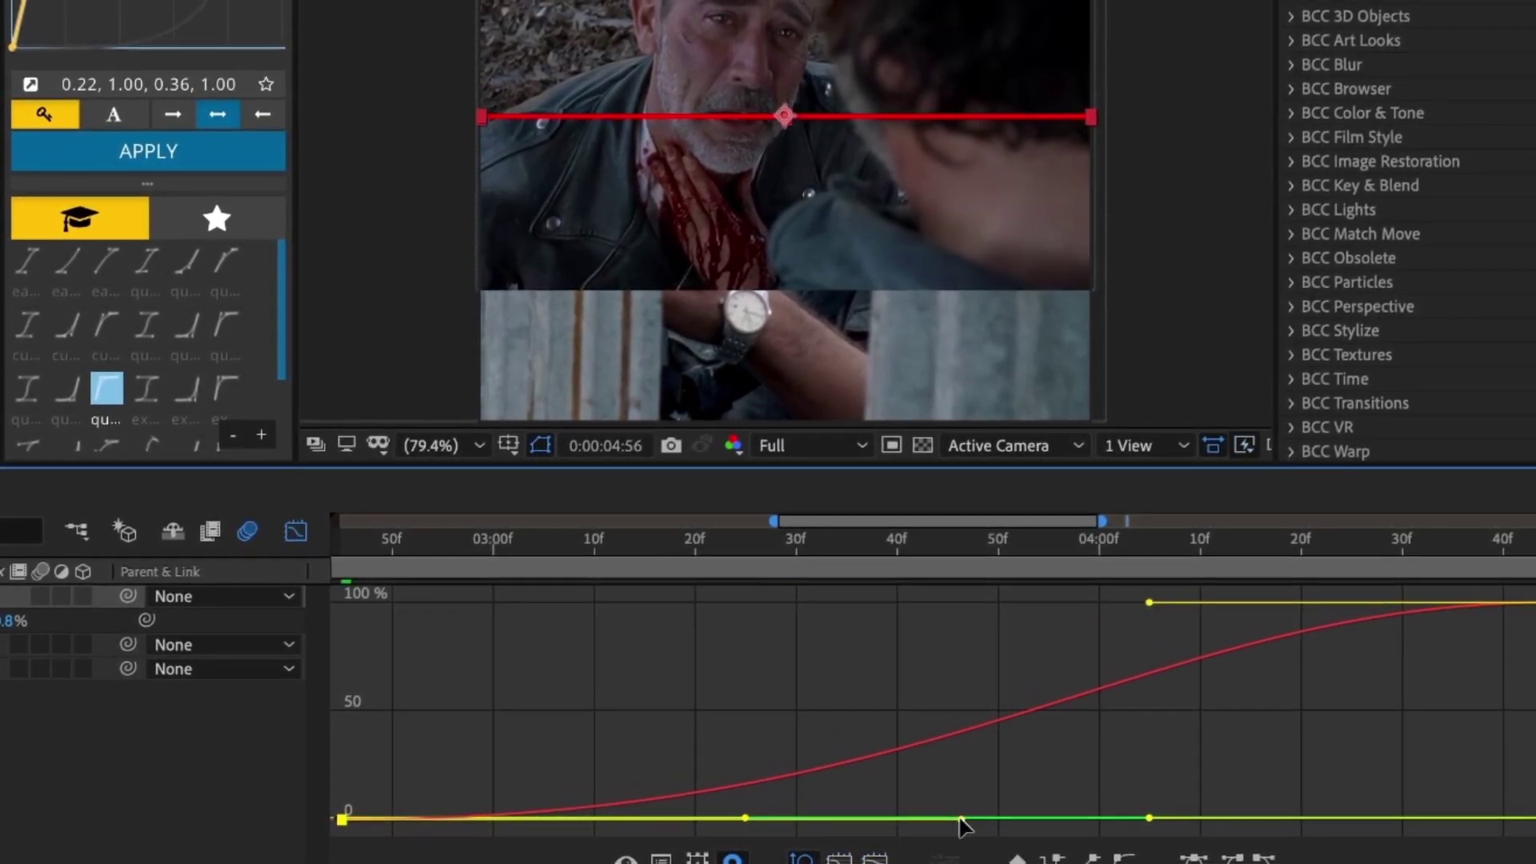
pyautogui.moveTo(1148, 602); pyautogui.dragTo(759, 602)
# Play back the red line's growing animation and return from the graph editor to the layer bars
pyautogui.click(341, 551)
pyautogui.press('space')
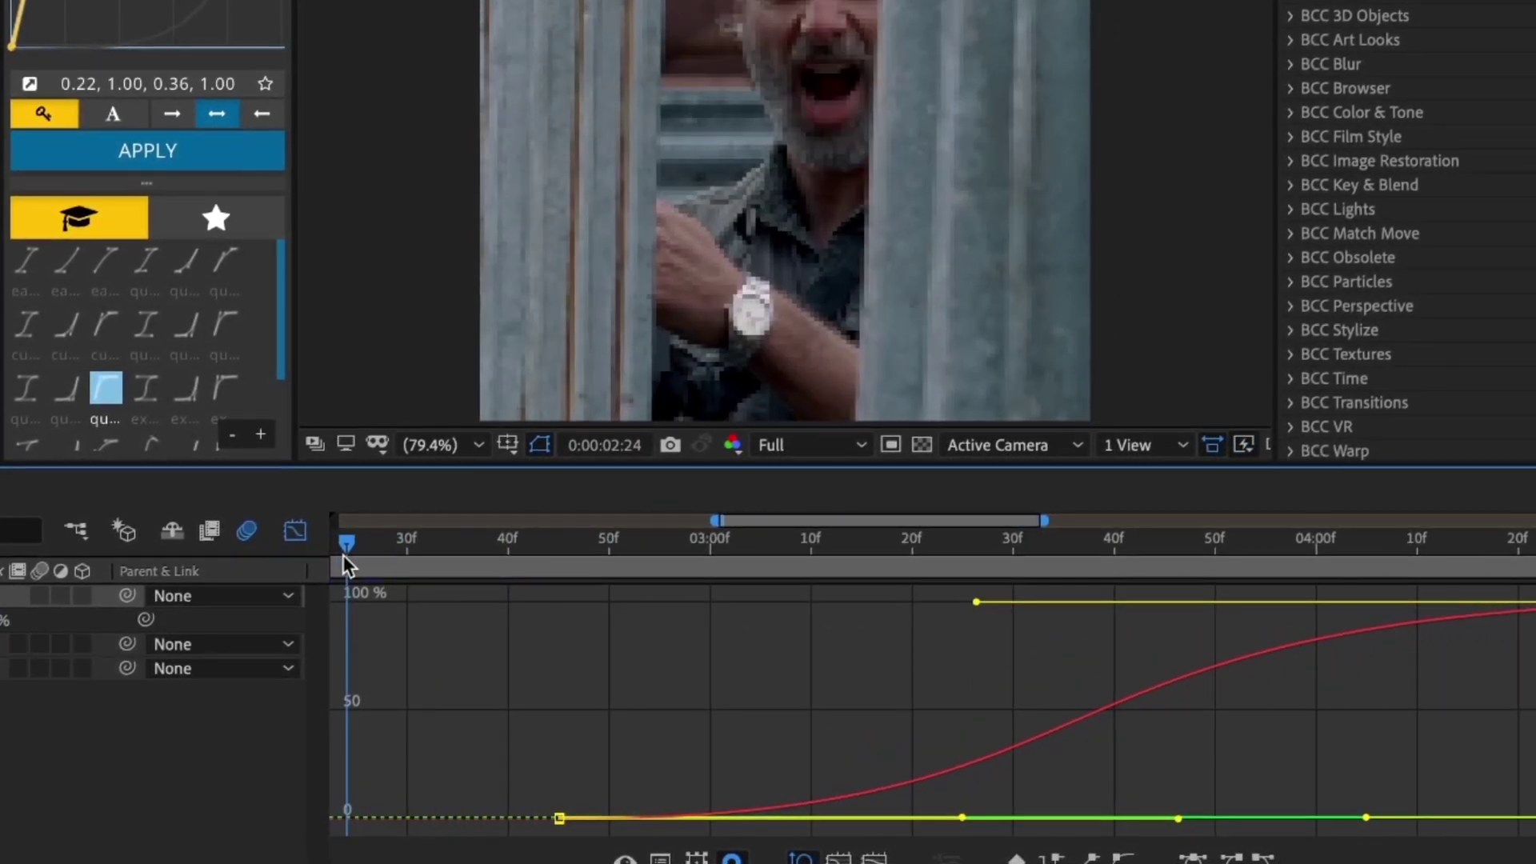
pyautogui.click(679, 701)
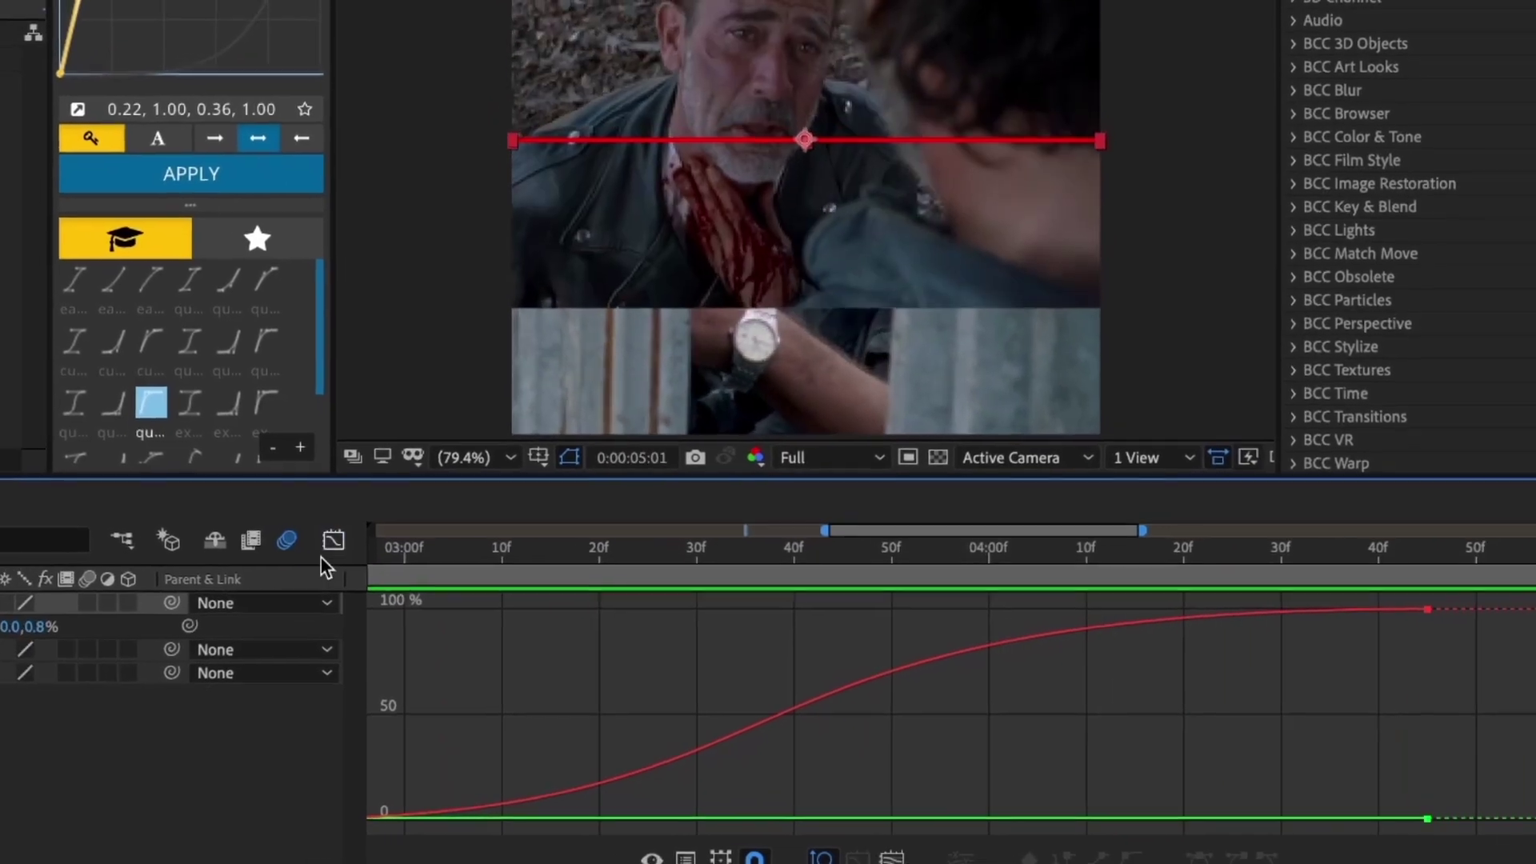
pyautogui.click(333, 540)
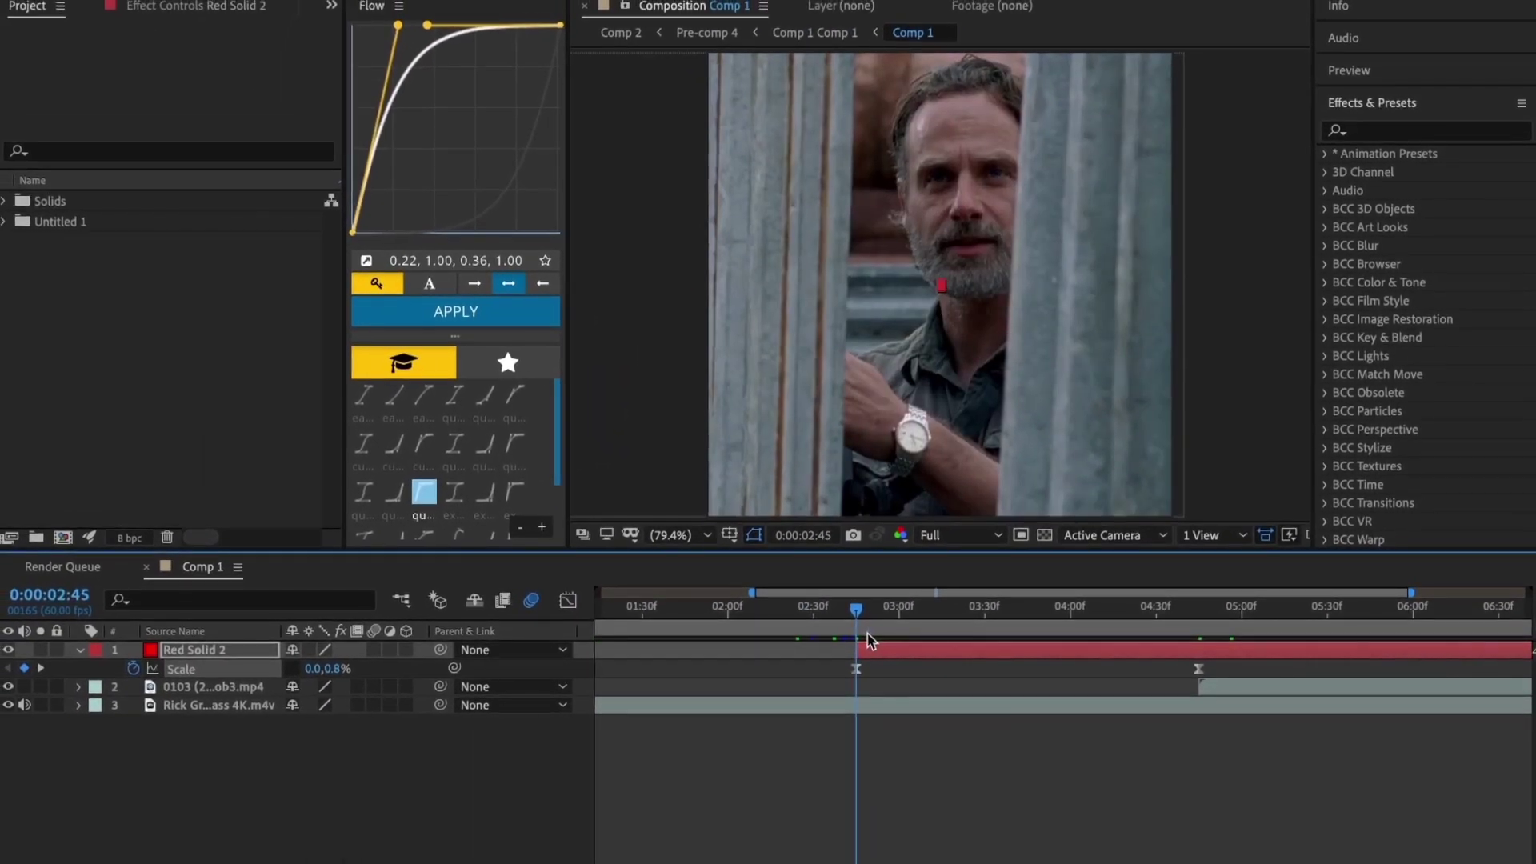
pyautogui.click(907, 734)
pyautogui.press('space')
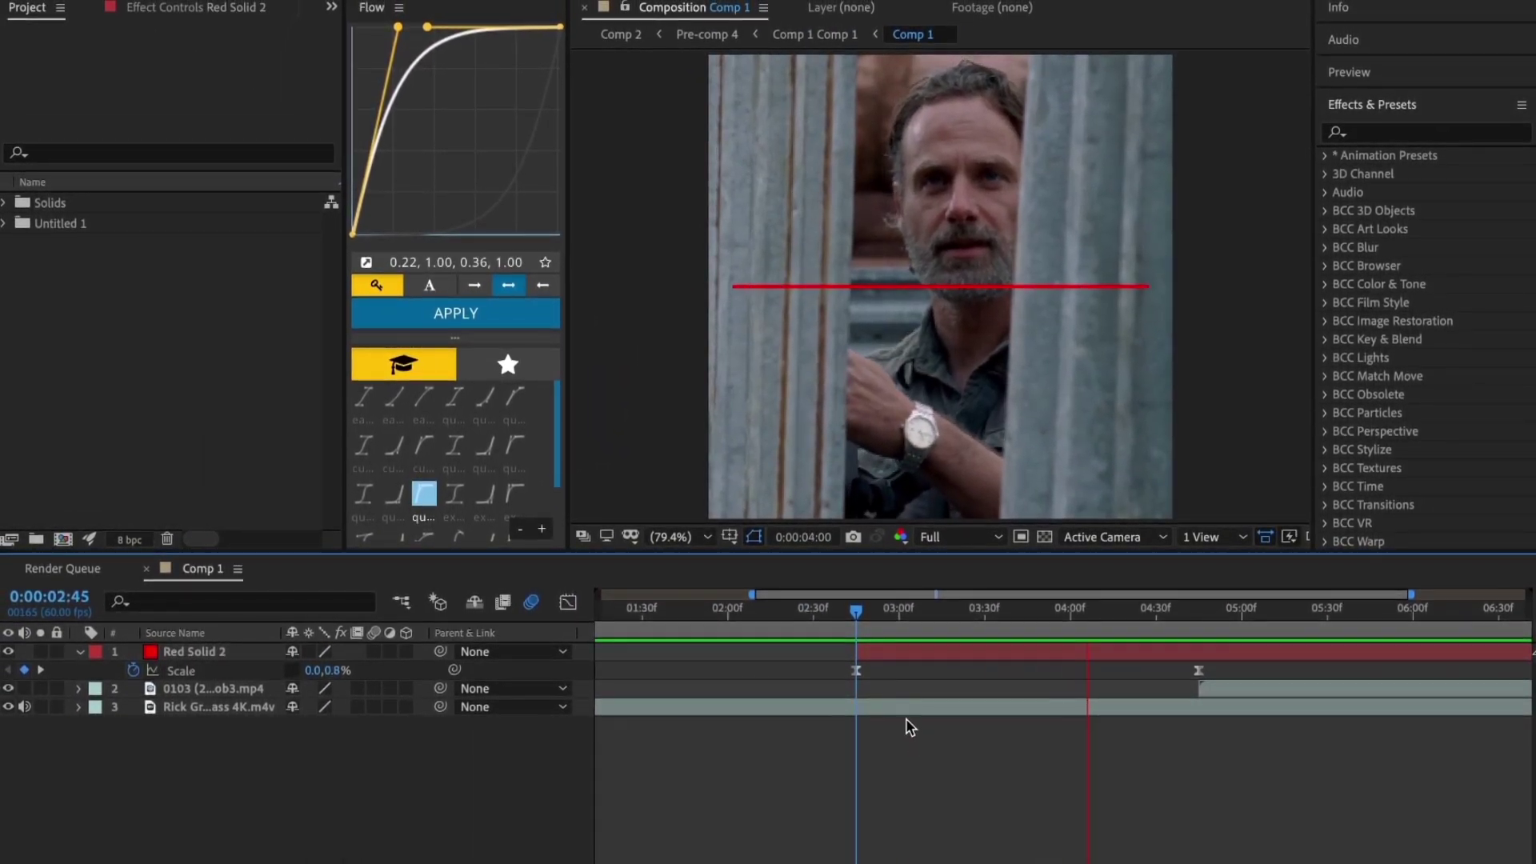
pyautogui.press('space')
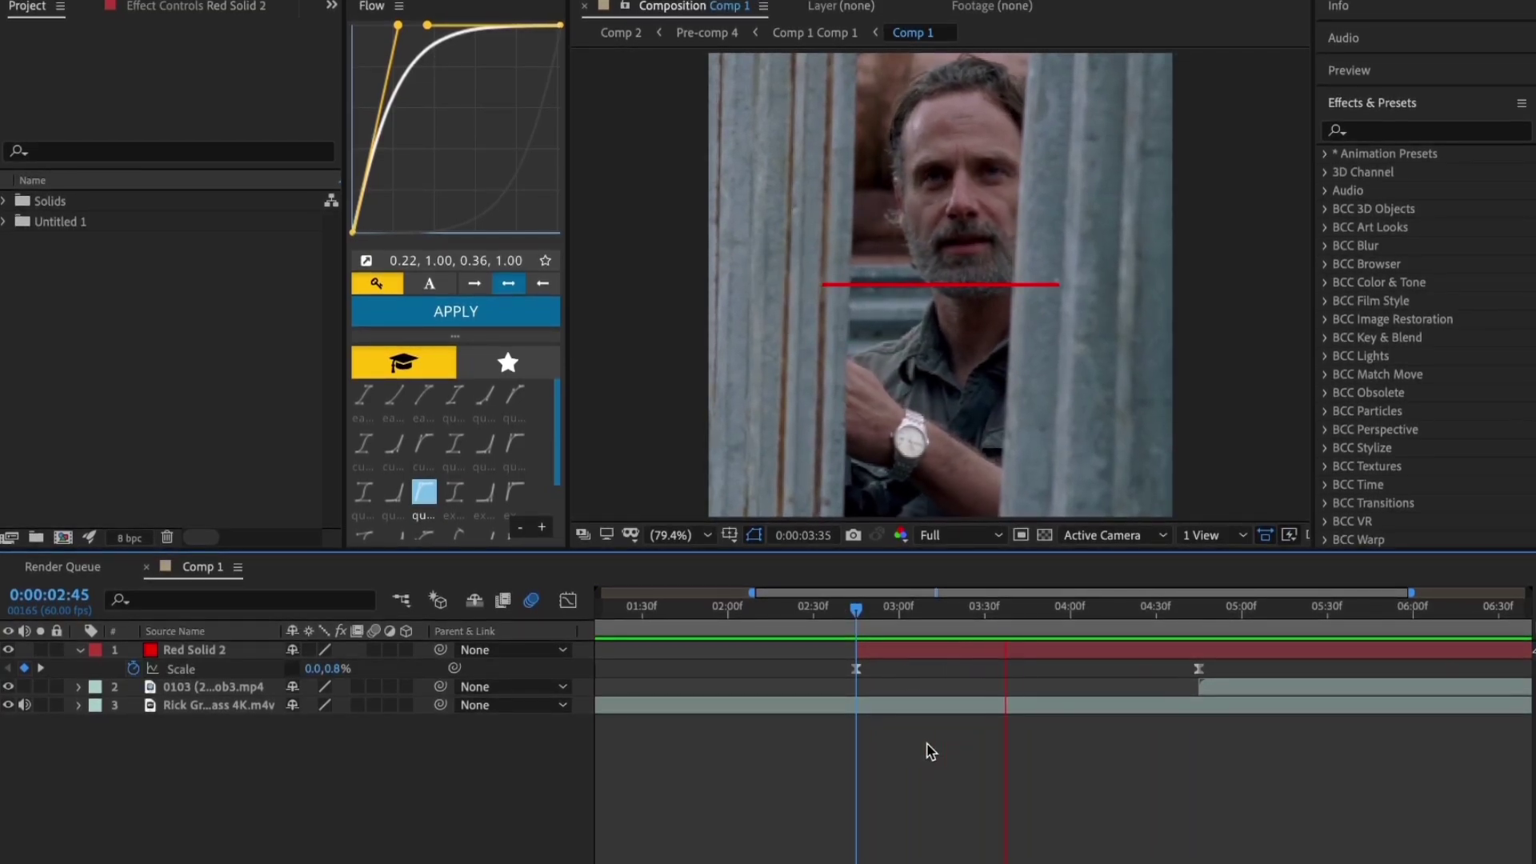
pyautogui.press('space')
# Lengthen the first scale keyframe's outgoing ease handle further and preview the line's animation
pyautogui.click(856, 668)
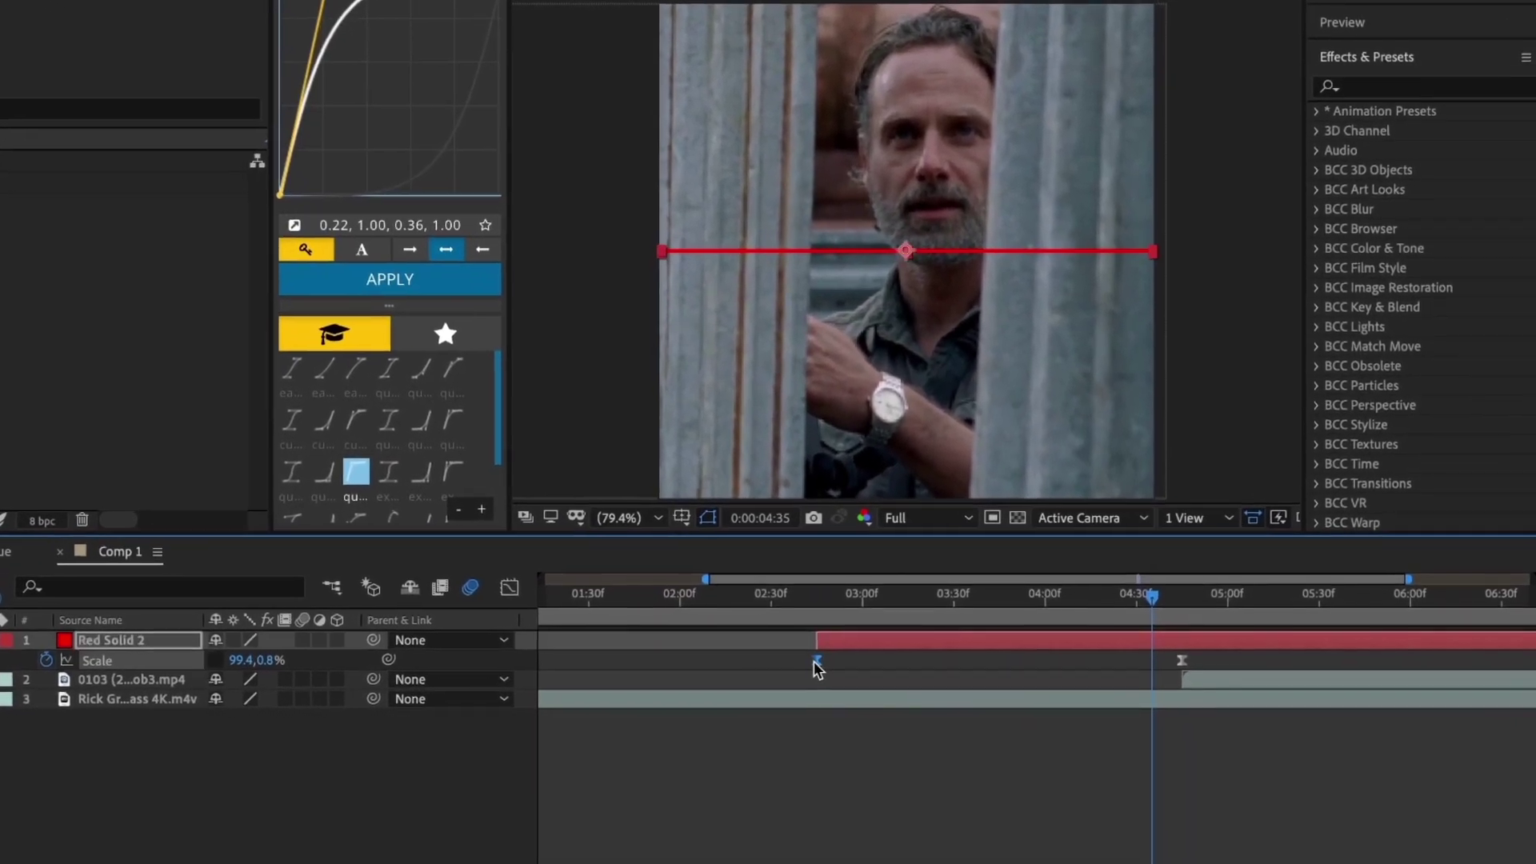
pyautogui.click(467, 576)
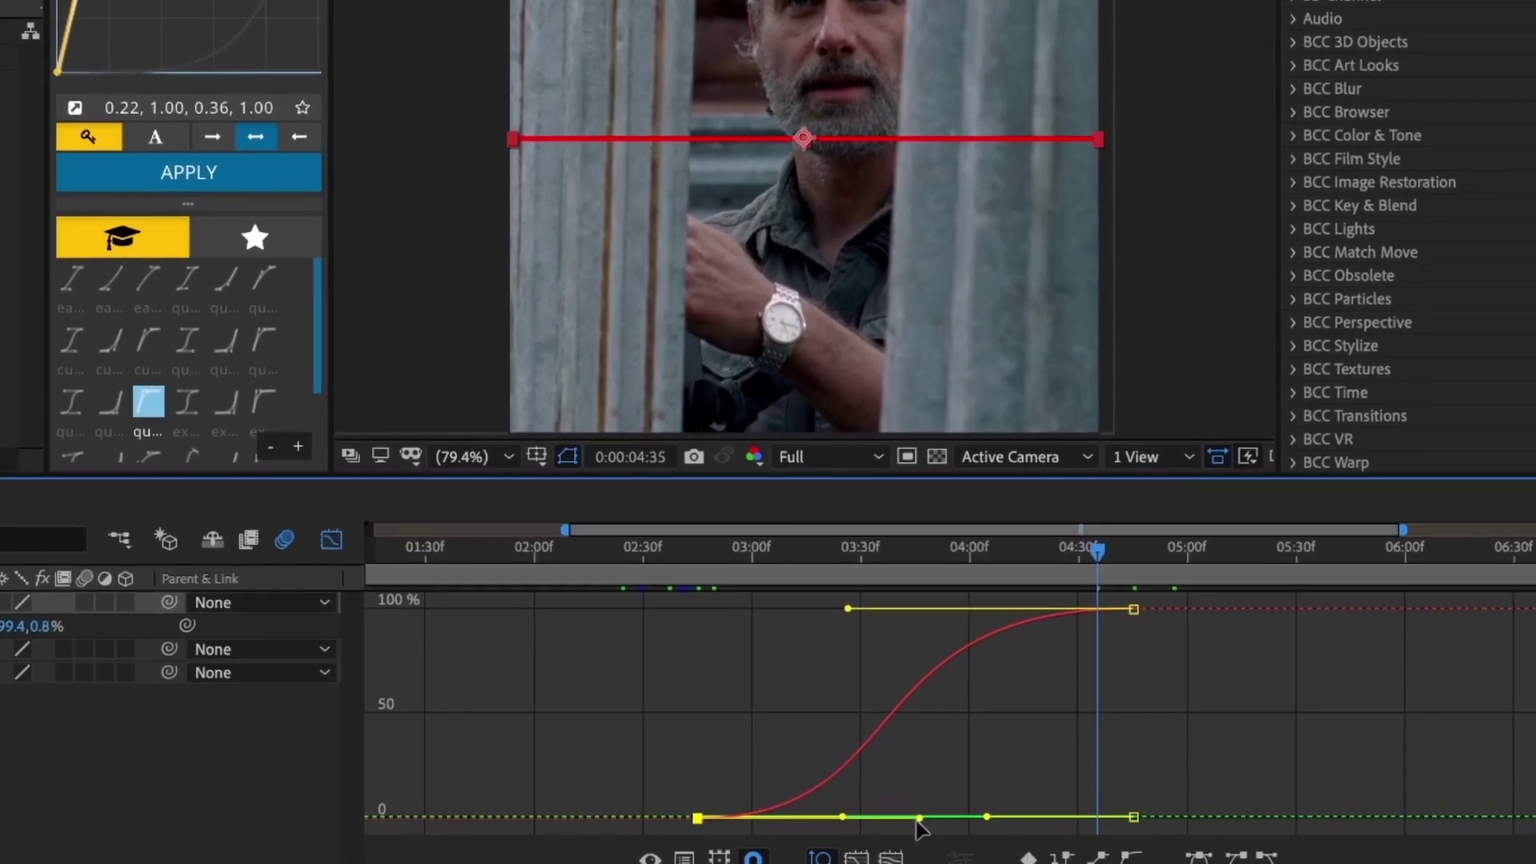
pyautogui.moveTo(948, 818); pyautogui.dragTo(961, 819)
pyautogui.click(306, 532)
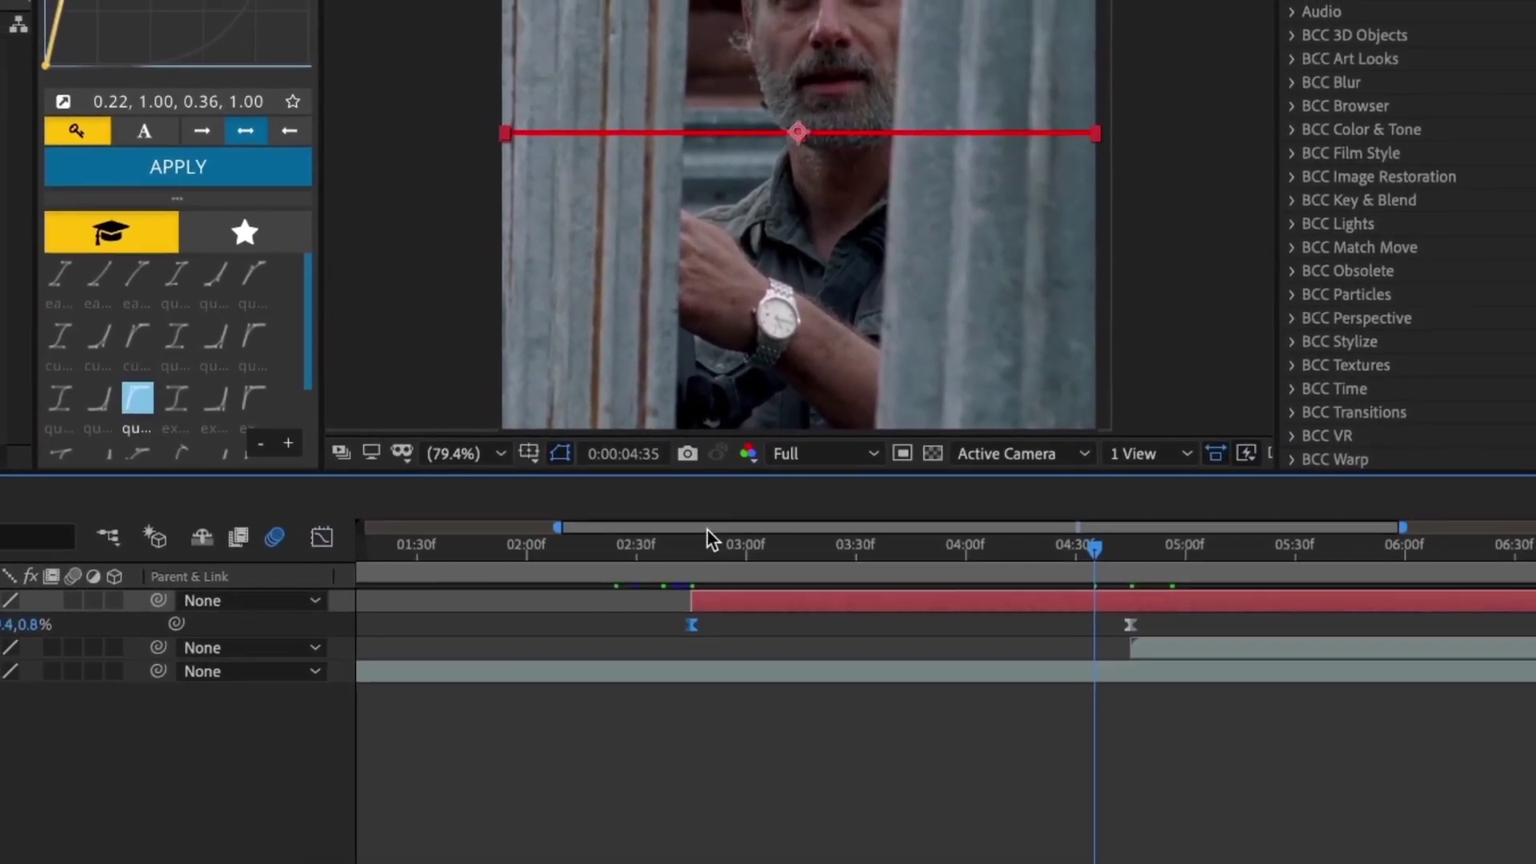
pyautogui.click(707, 533)
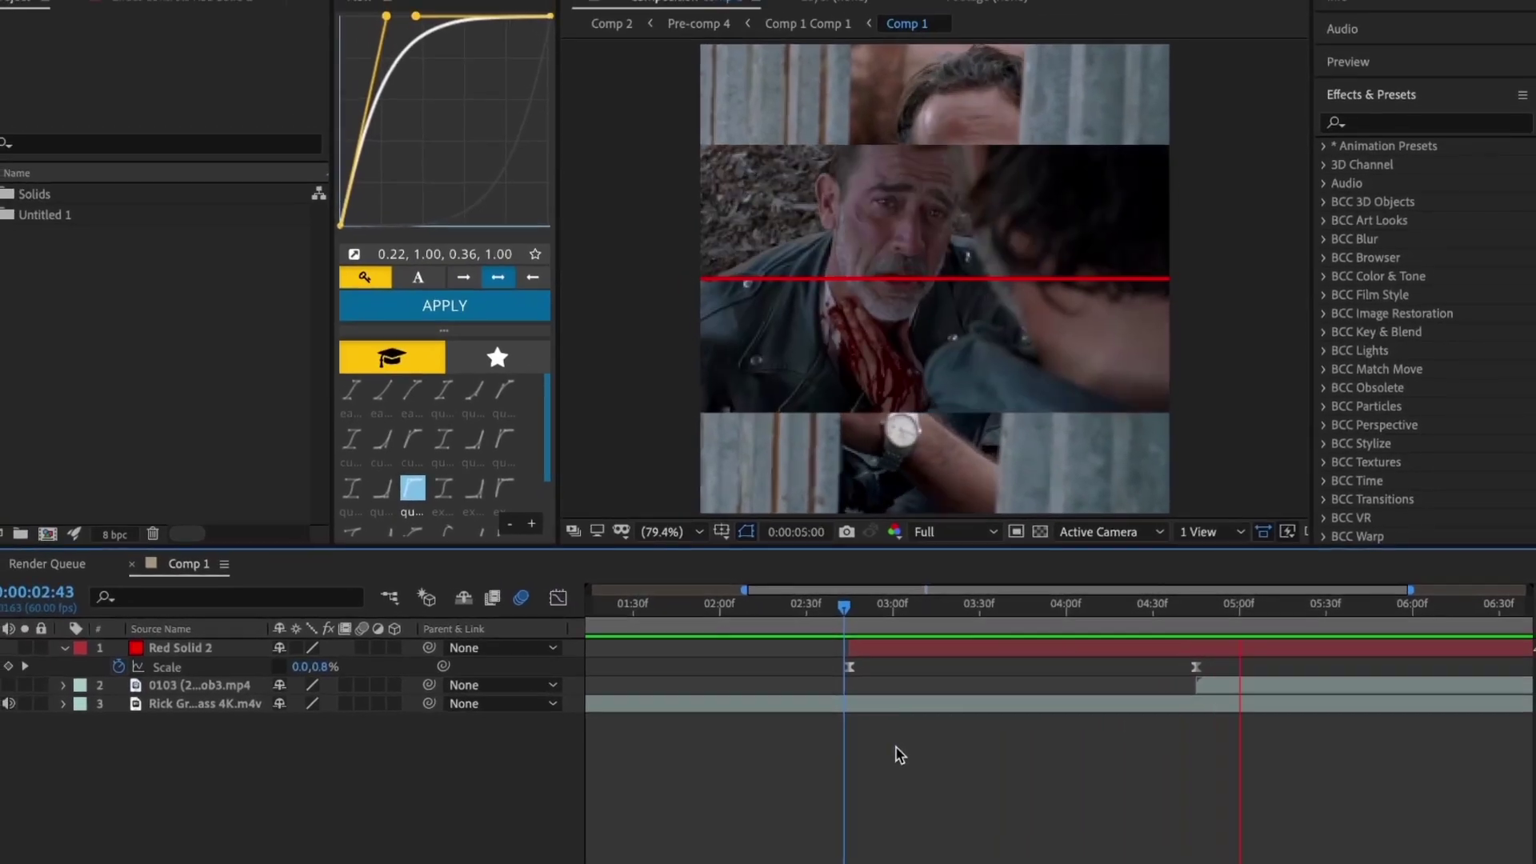
# Keyframe the red solid's Y Position at 540 at 0:00:04:45 and 844, the clip's bottom edge, at 0:00:06:24
pyautogui.click(1129, 612)
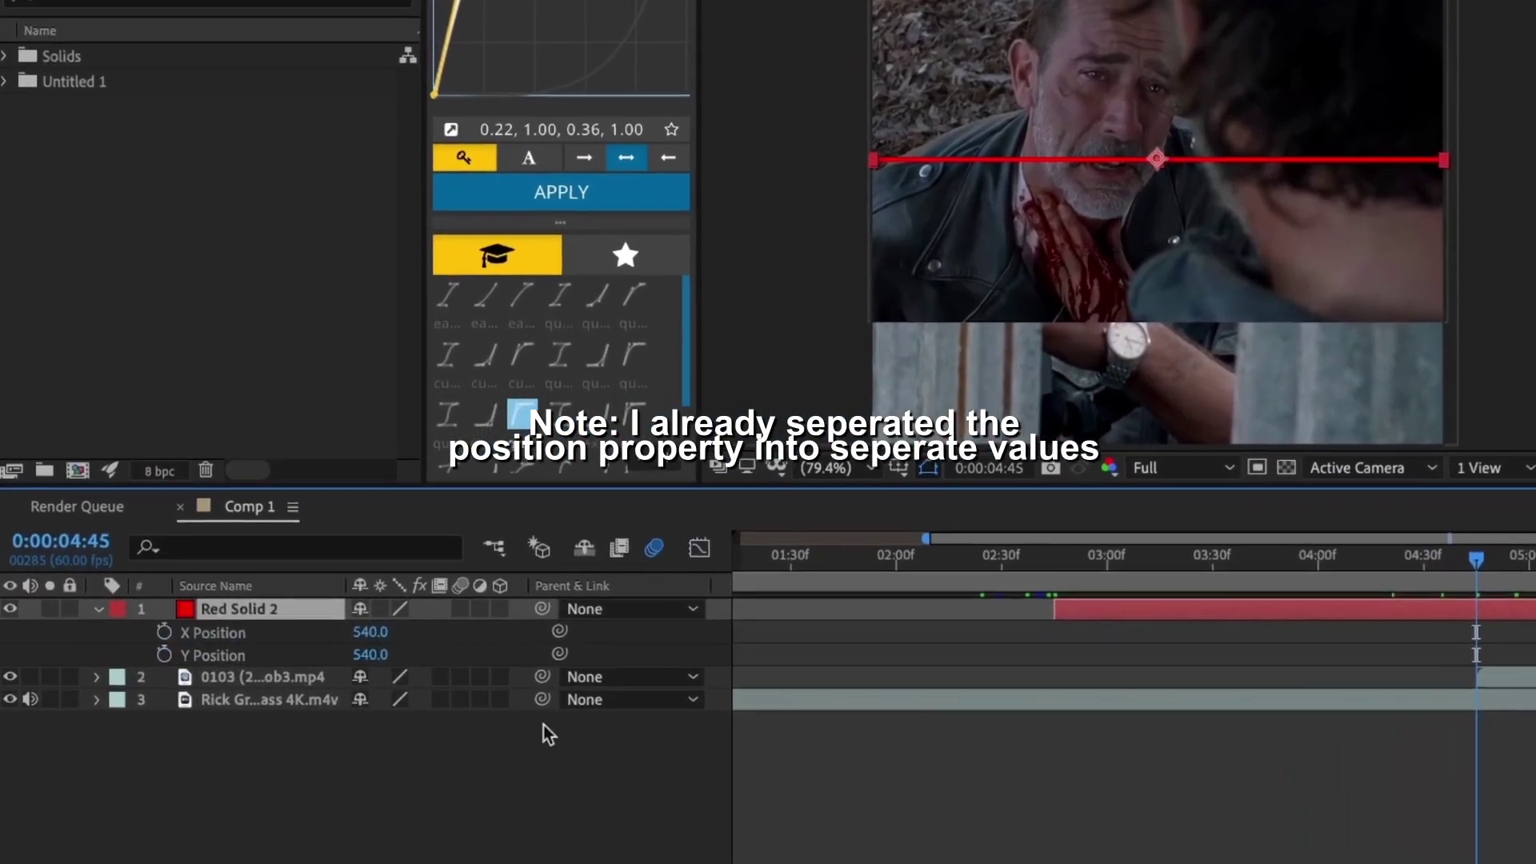
pyautogui.click(163, 655)
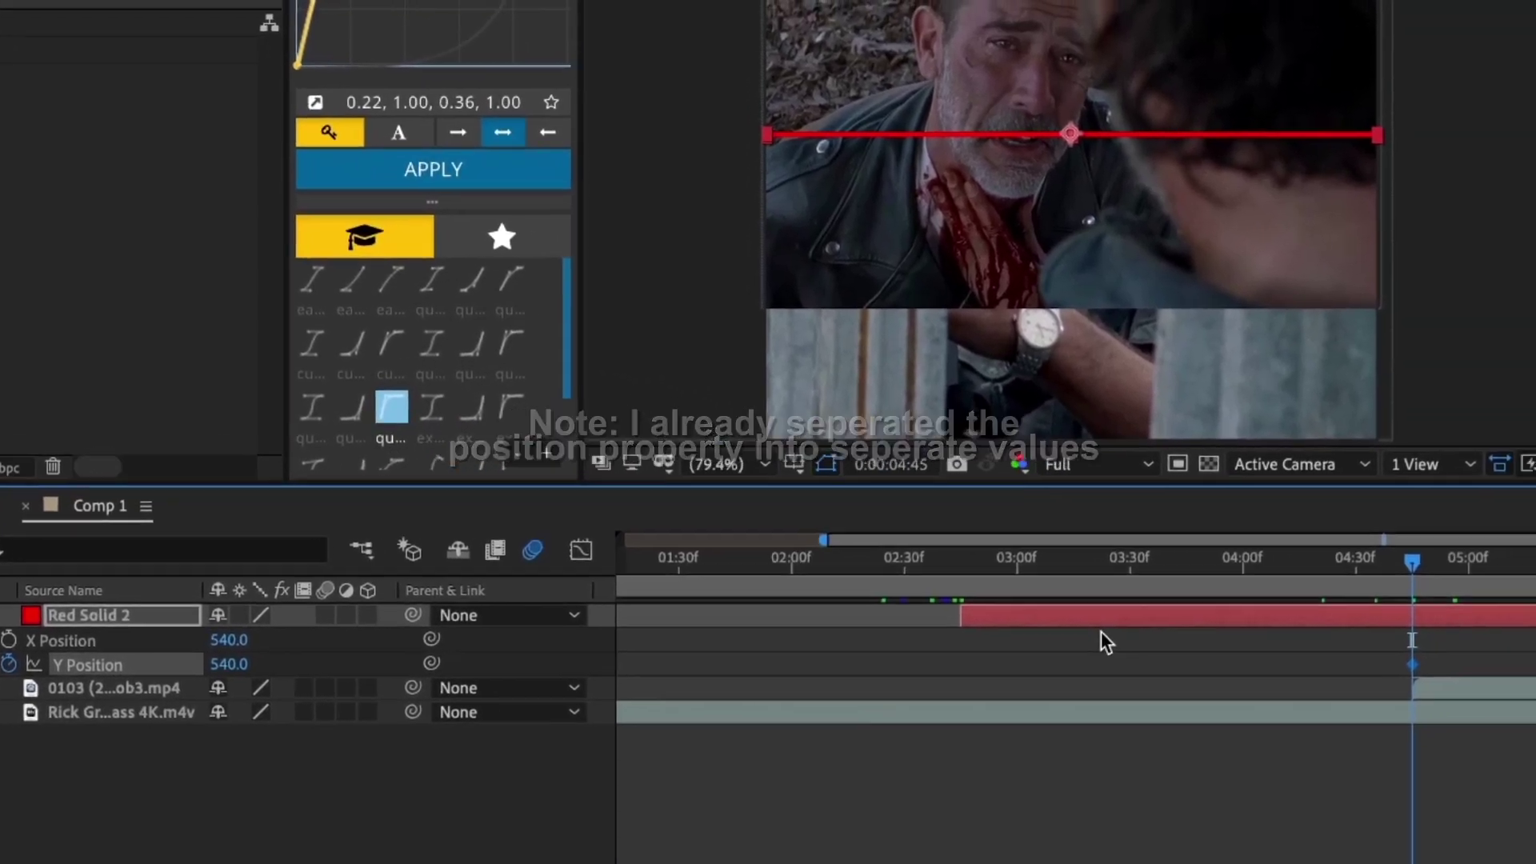
pyautogui.moveTo(1300, 599); pyautogui.dragTo(1415, 627)
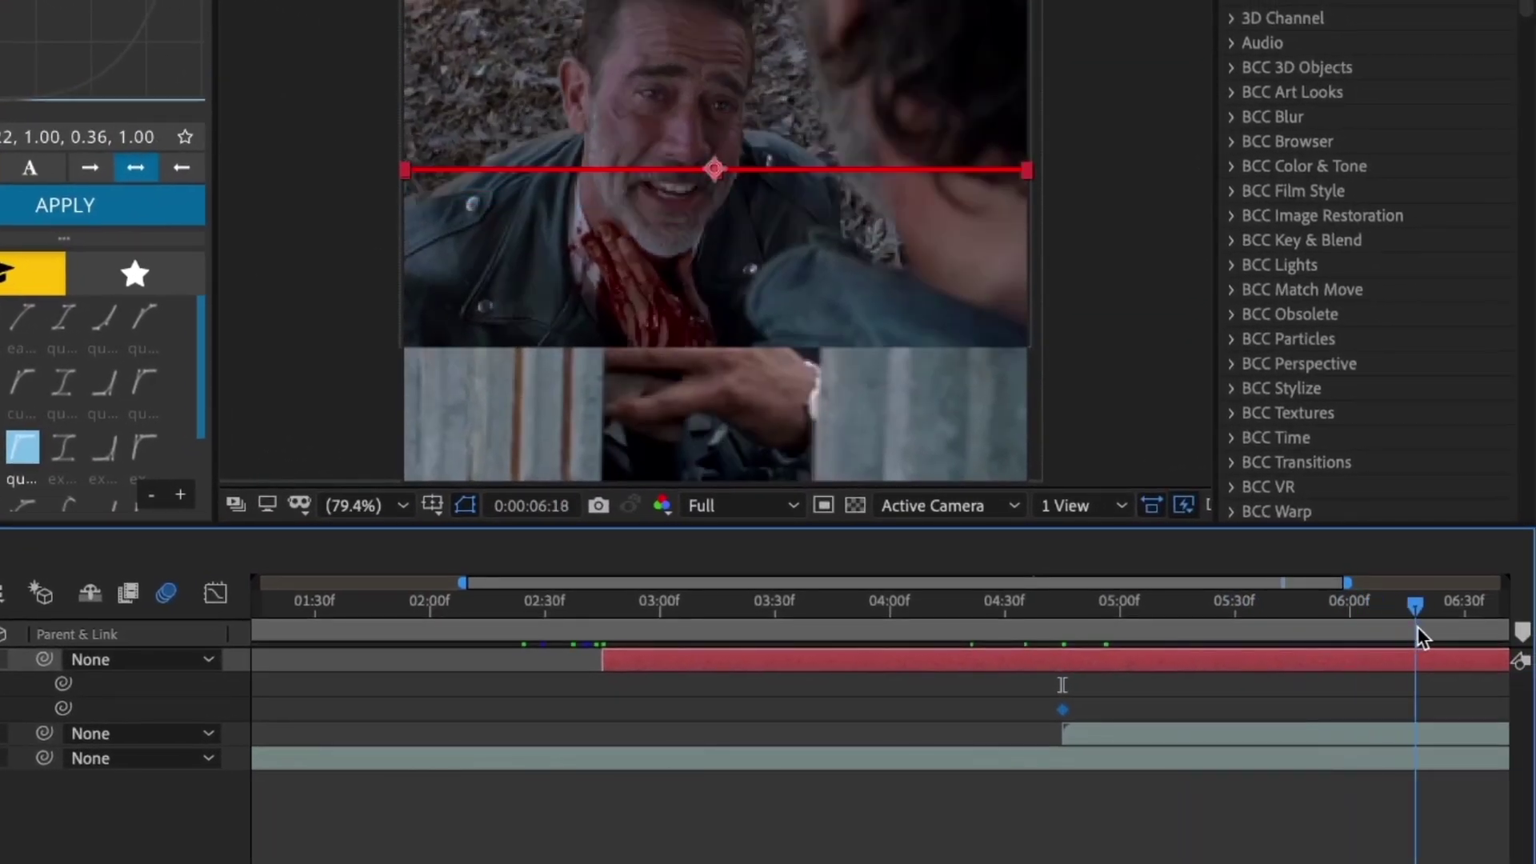
pyautogui.moveTo(28, 700); pyautogui.dragTo(355, 760)
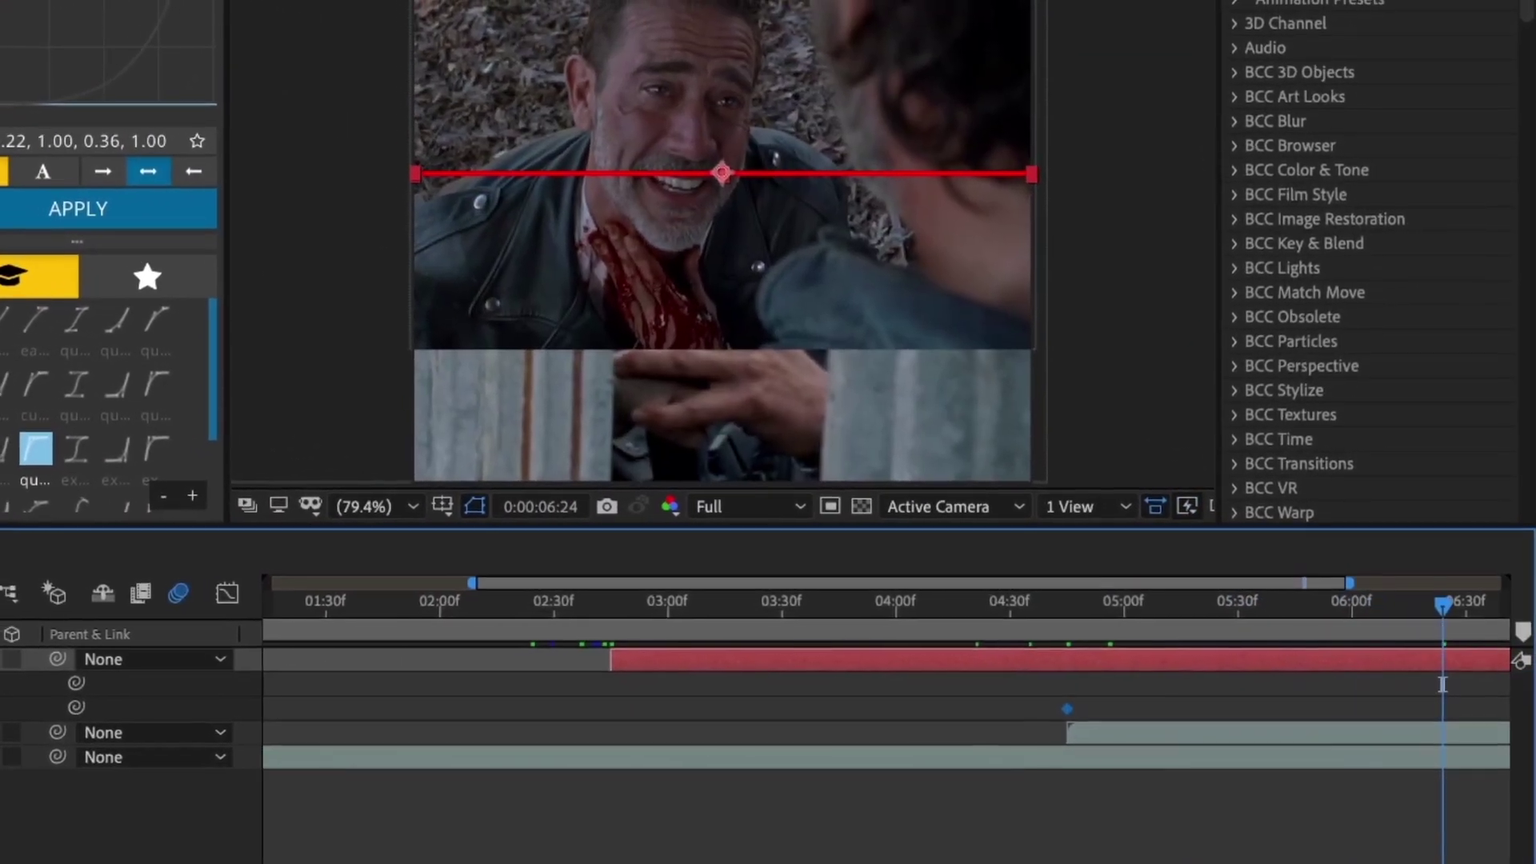
pyautogui.moveTo(552, 737); pyautogui.dragTo(555, 746)
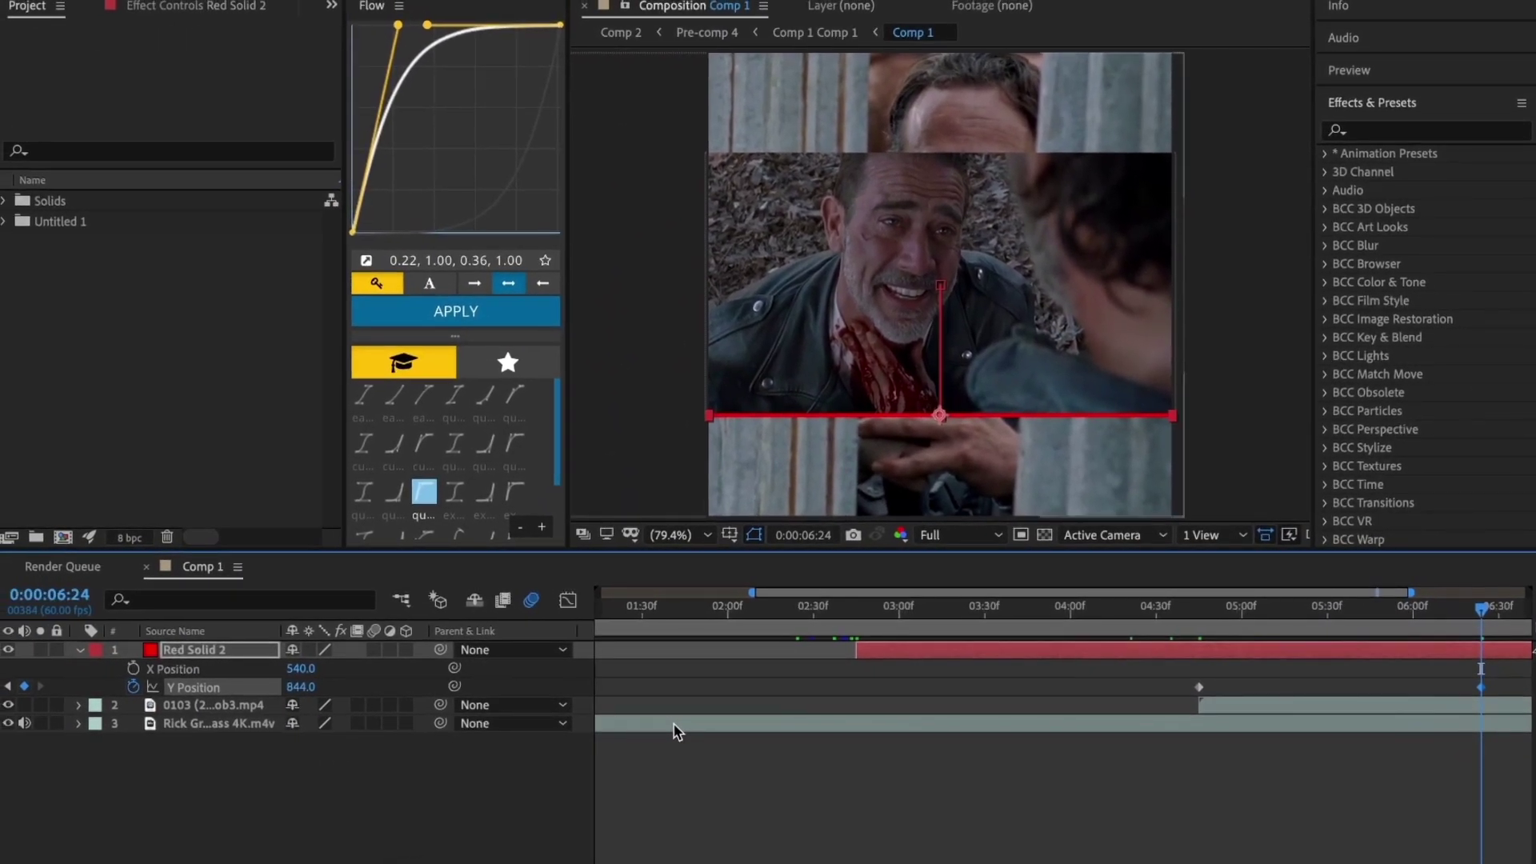
# Easy-ease the red solid's two Y Position keyframes and lengthen both ease handles to steepen the middle of the value curve
pyautogui.click(752, 759)
pyautogui.moveTo(1166, 674); pyautogui.dragTo(1485, 709)
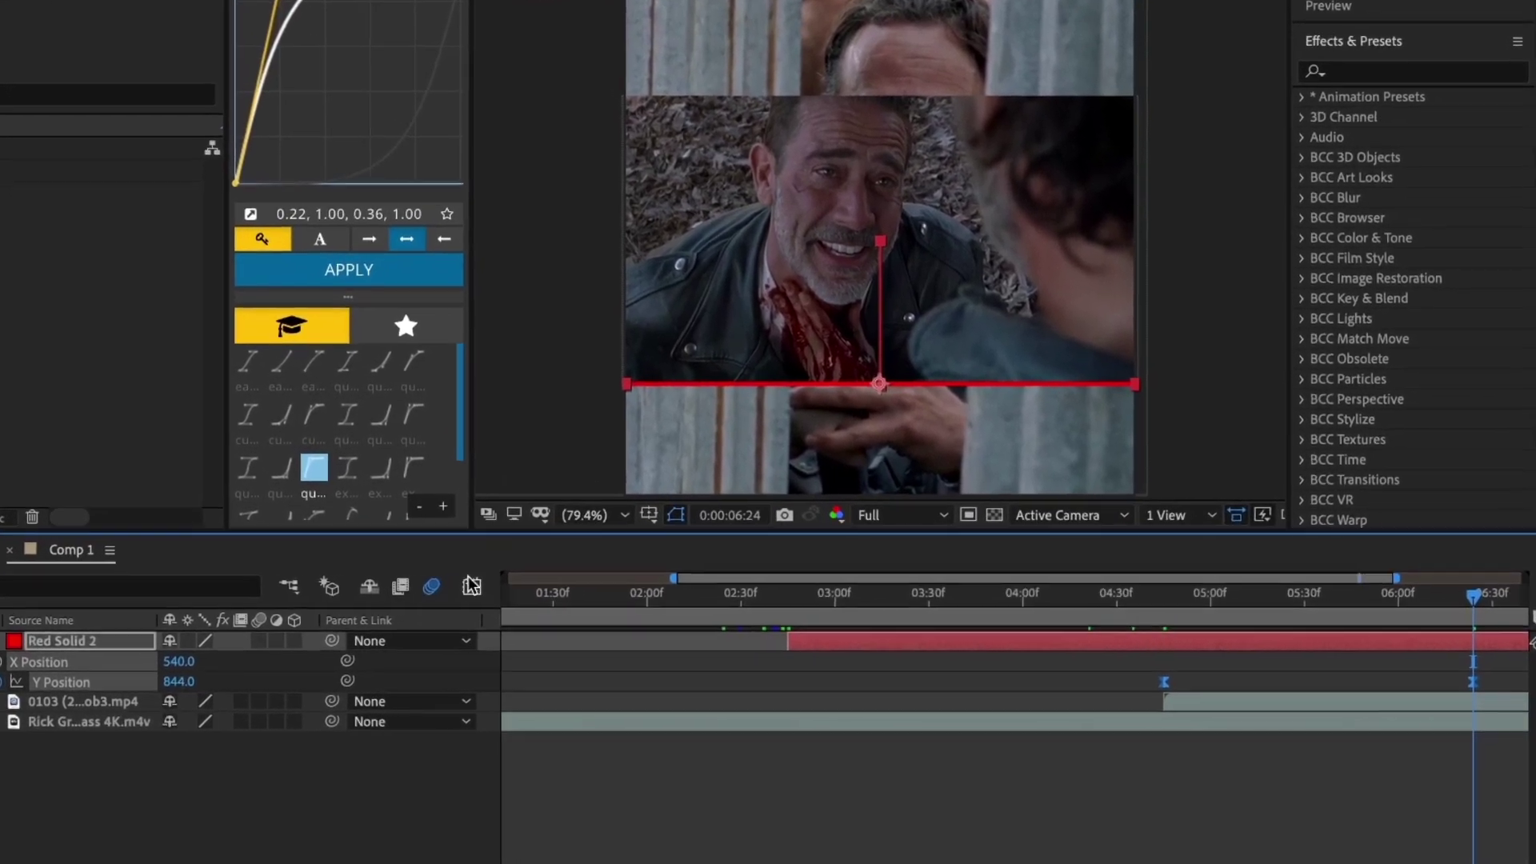
pyautogui.hotkey('shift', 'F3')
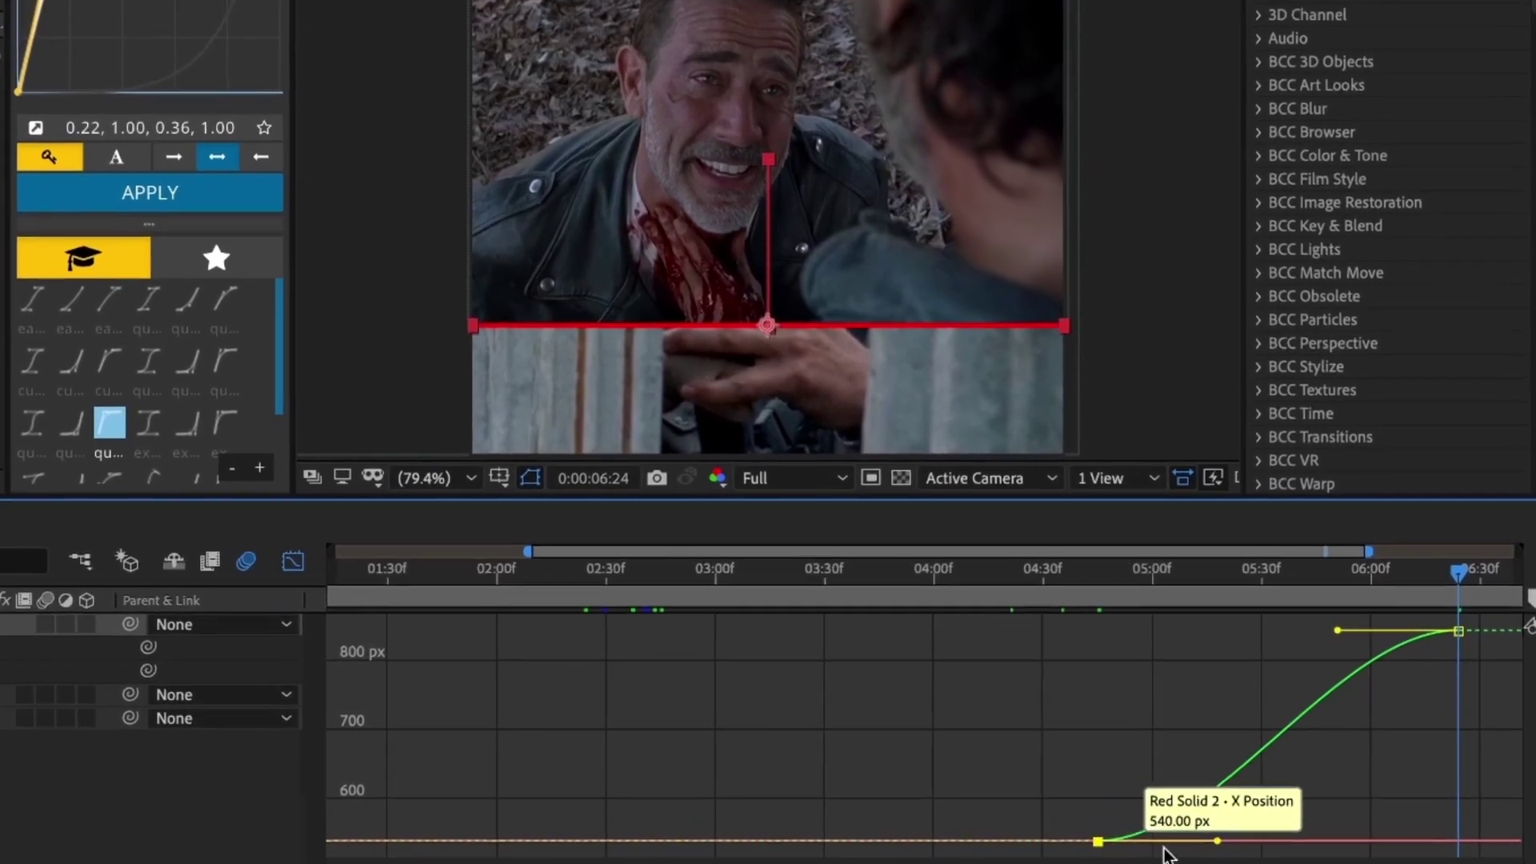
pyautogui.click(1131, 834)
pyautogui.moveTo(1200, 850); pyautogui.dragTo(1318, 847)
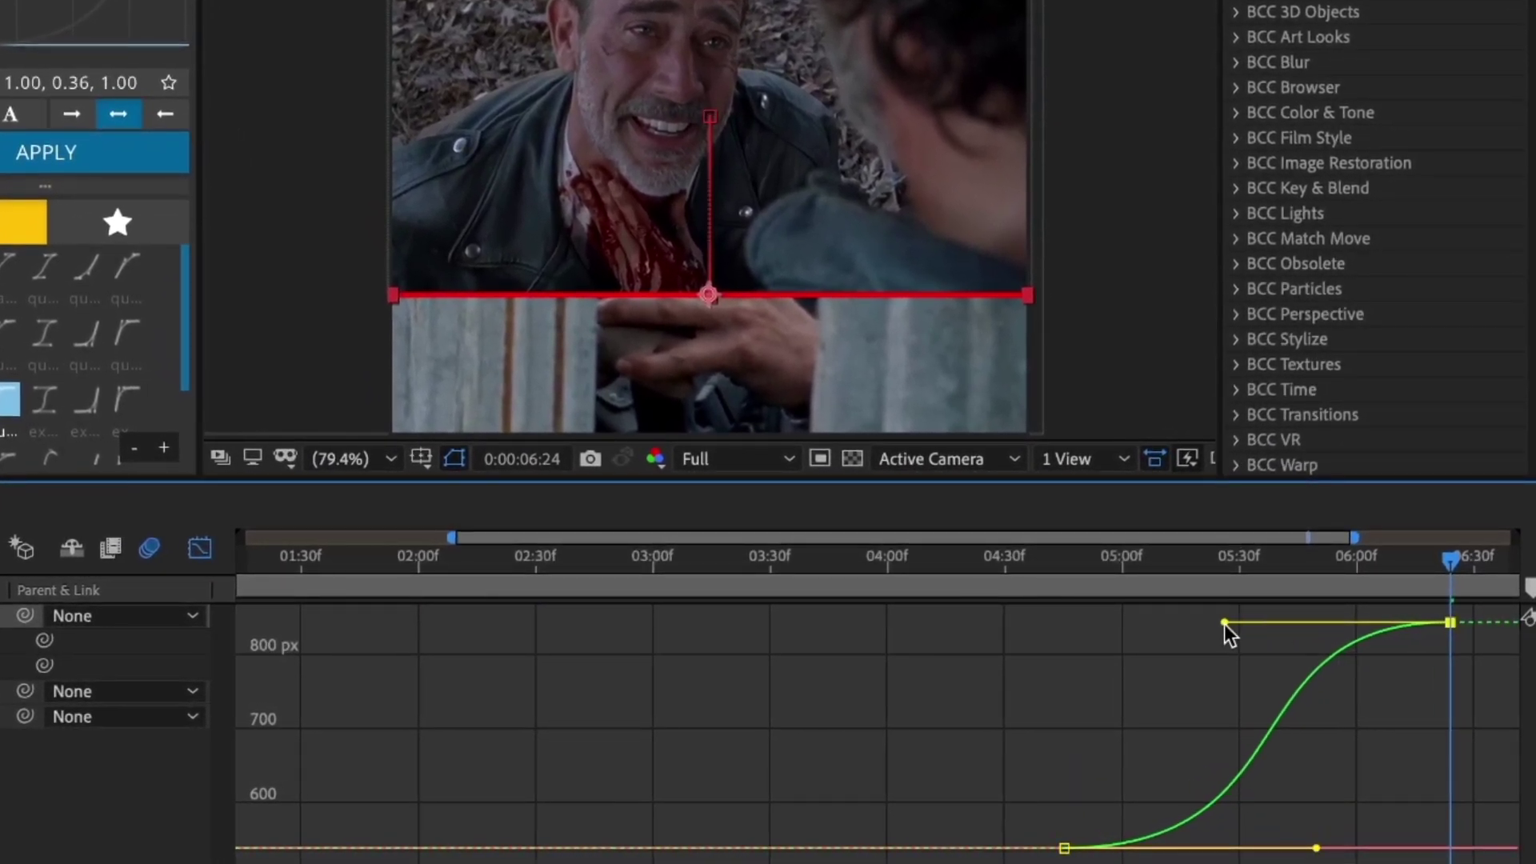
# Return from the graph editor to the layer bars and play back the line's downward slide from 0:00:04:45
pyautogui.click(206, 557)
pyautogui.click(1052, 568)
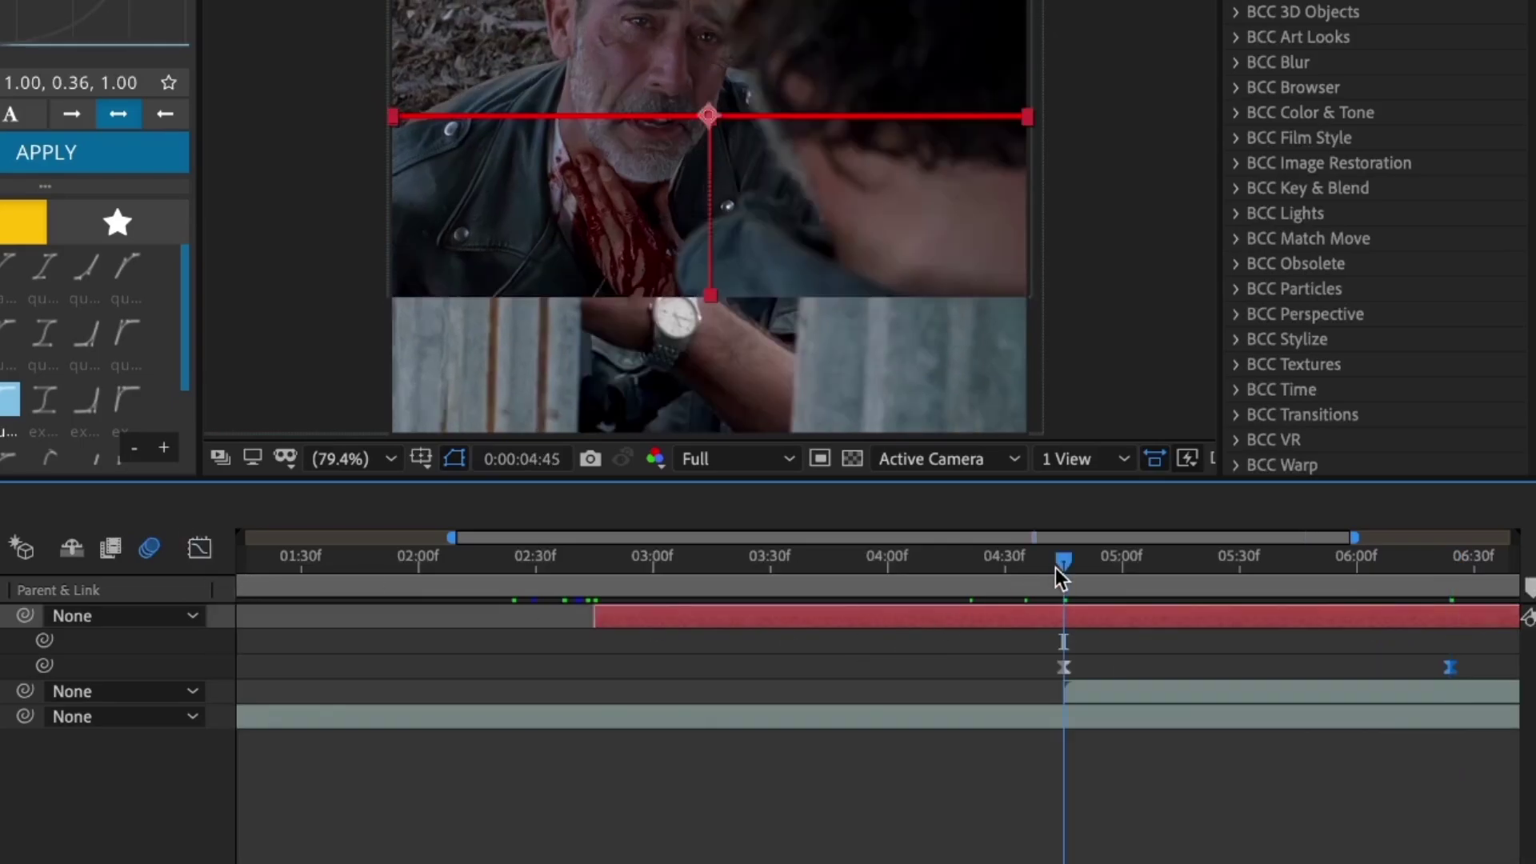
pyautogui.press('space')
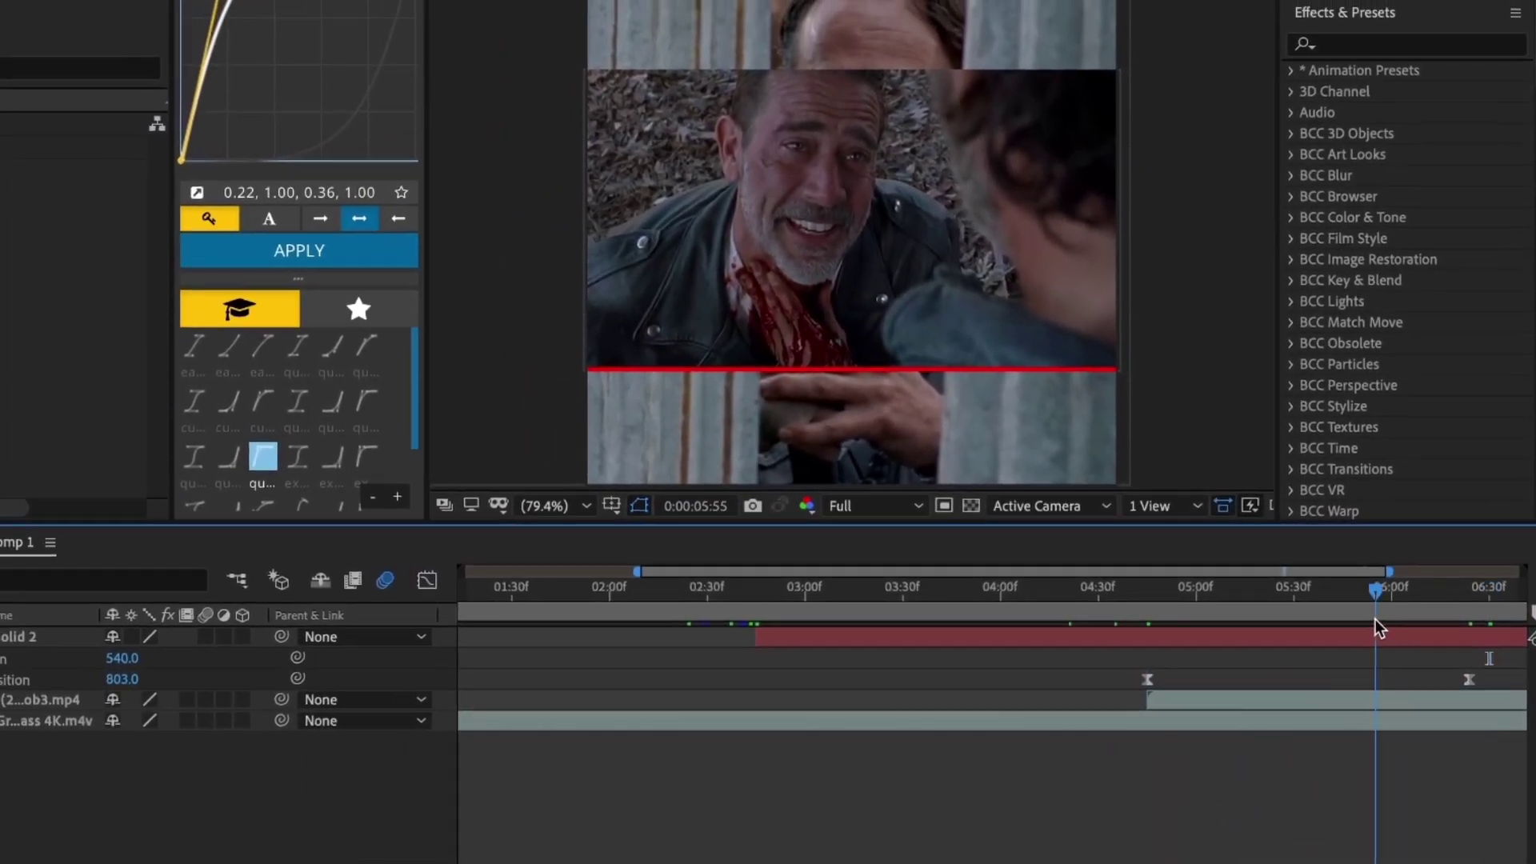
pyautogui.press('space')
# Collapse the red solid's properties and duplicate the layer
pyautogui.click(1378, 638)
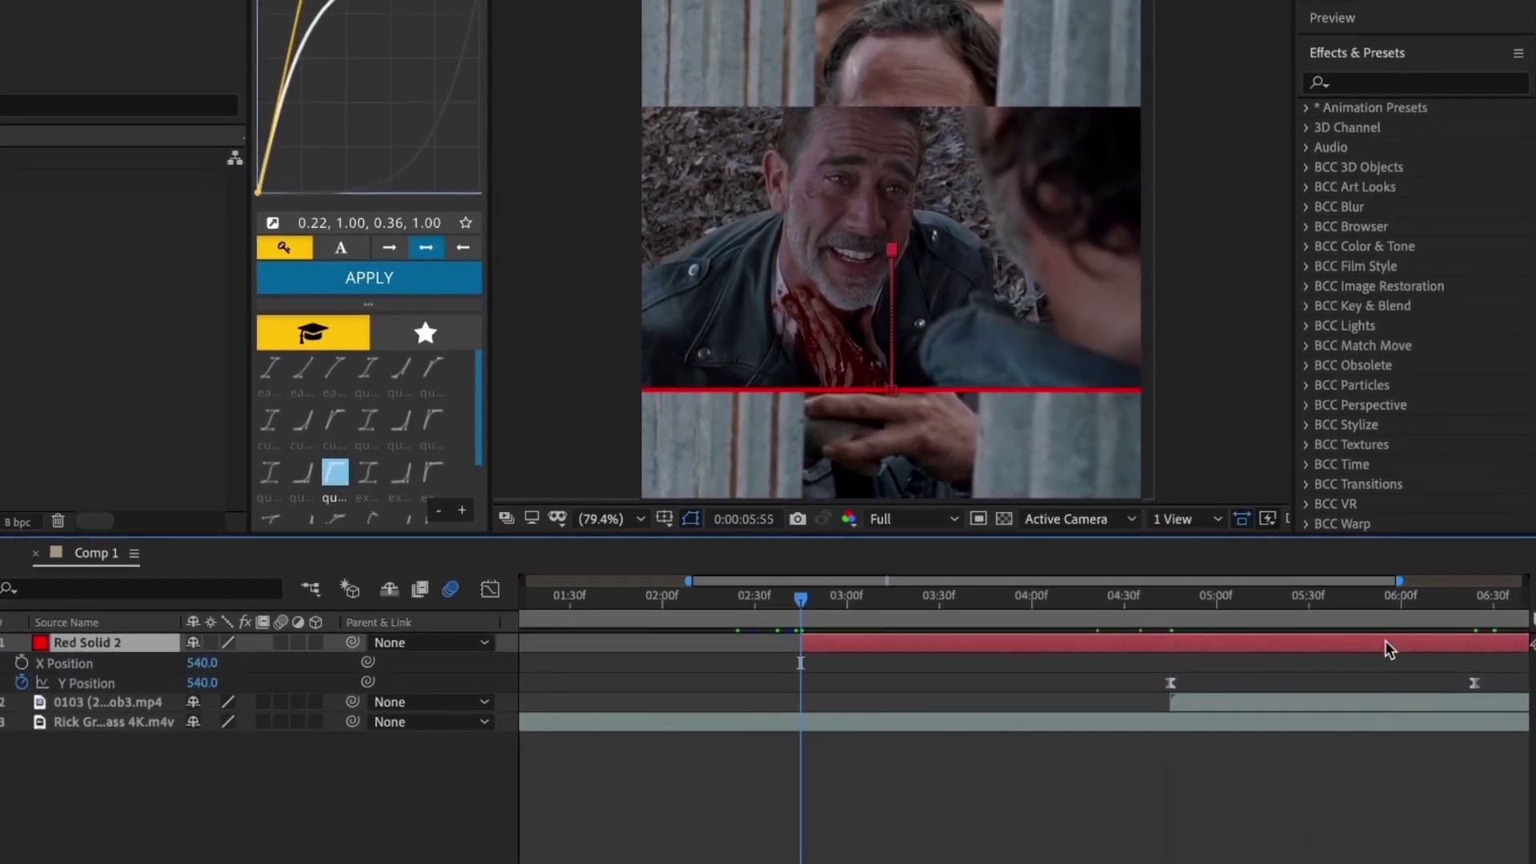
pyautogui.press('u')
pyautogui.press('super+d')
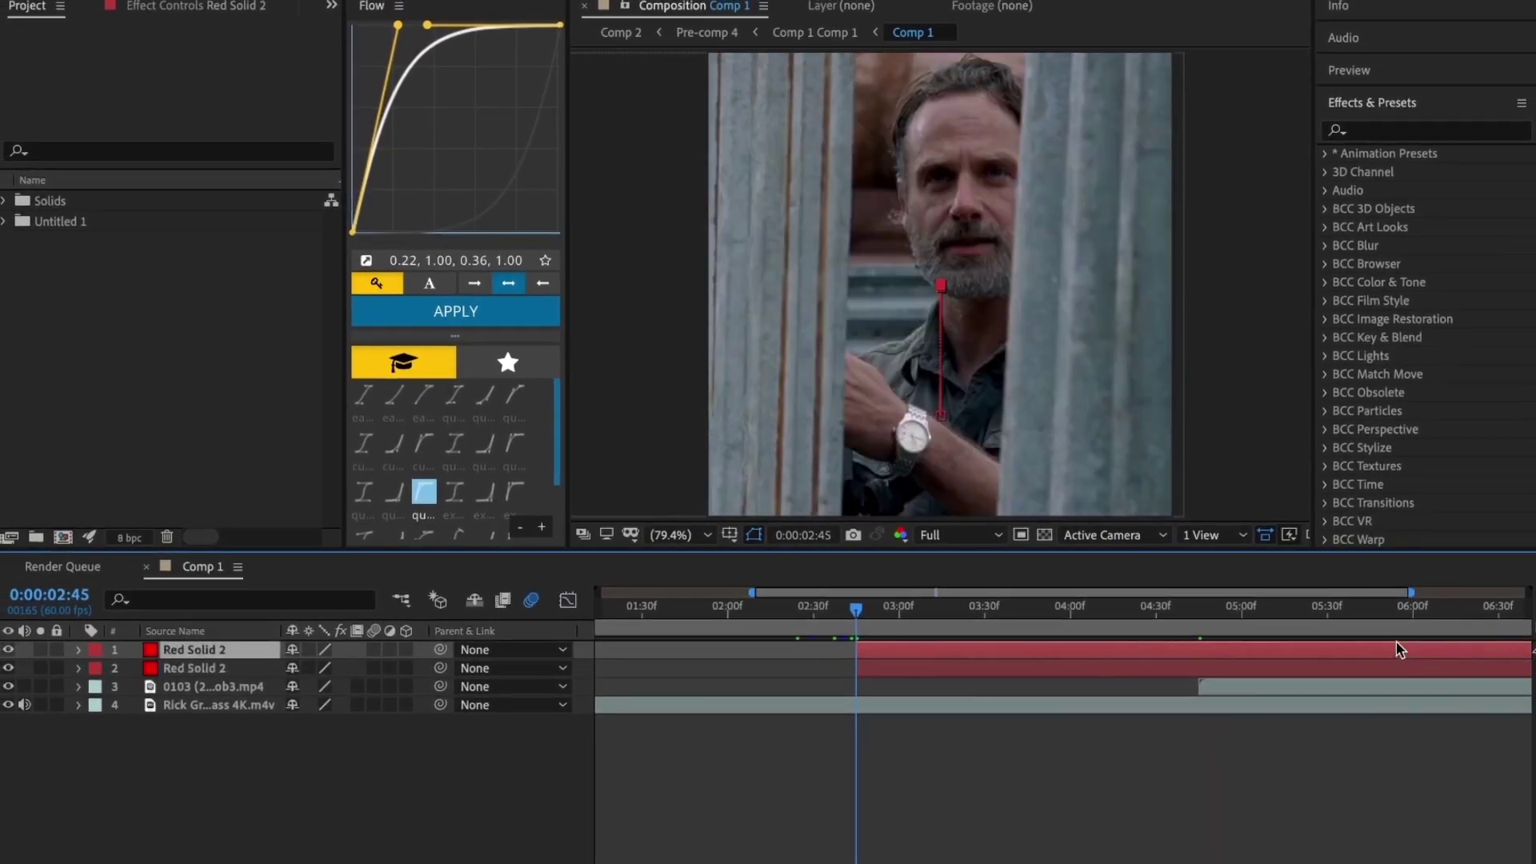
# Set the duplicate red solid's Y Position to 232, the second clip's top edge, at 0:00:06:24 and check the line's alignment
pyautogui.click(1409, 704)
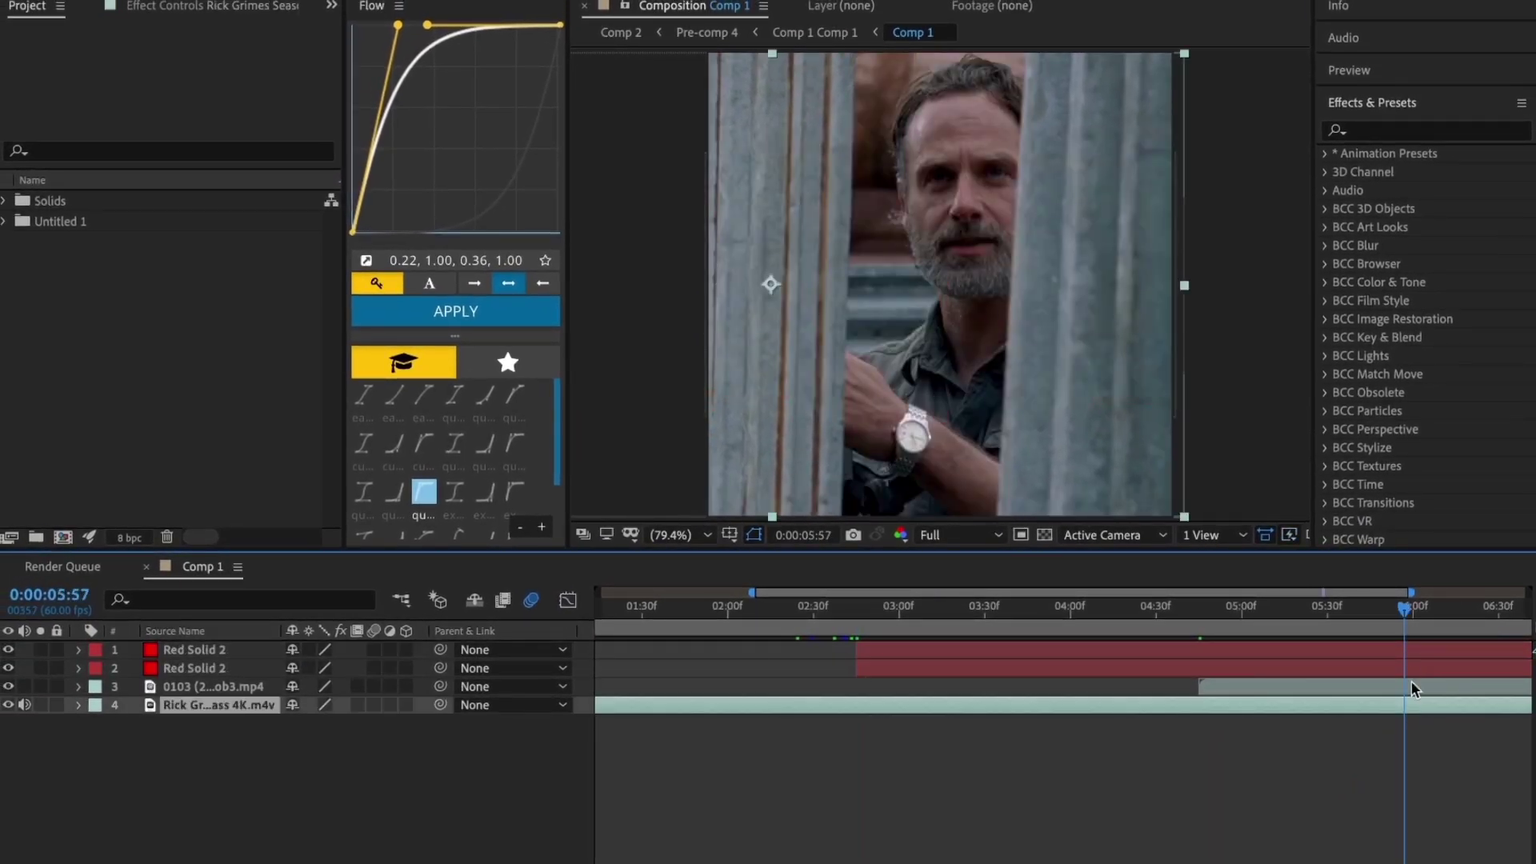
pyautogui.click(1409, 646)
pyautogui.press('u')
pyautogui.moveTo(1409, 623); pyautogui.dragTo(1468, 623)
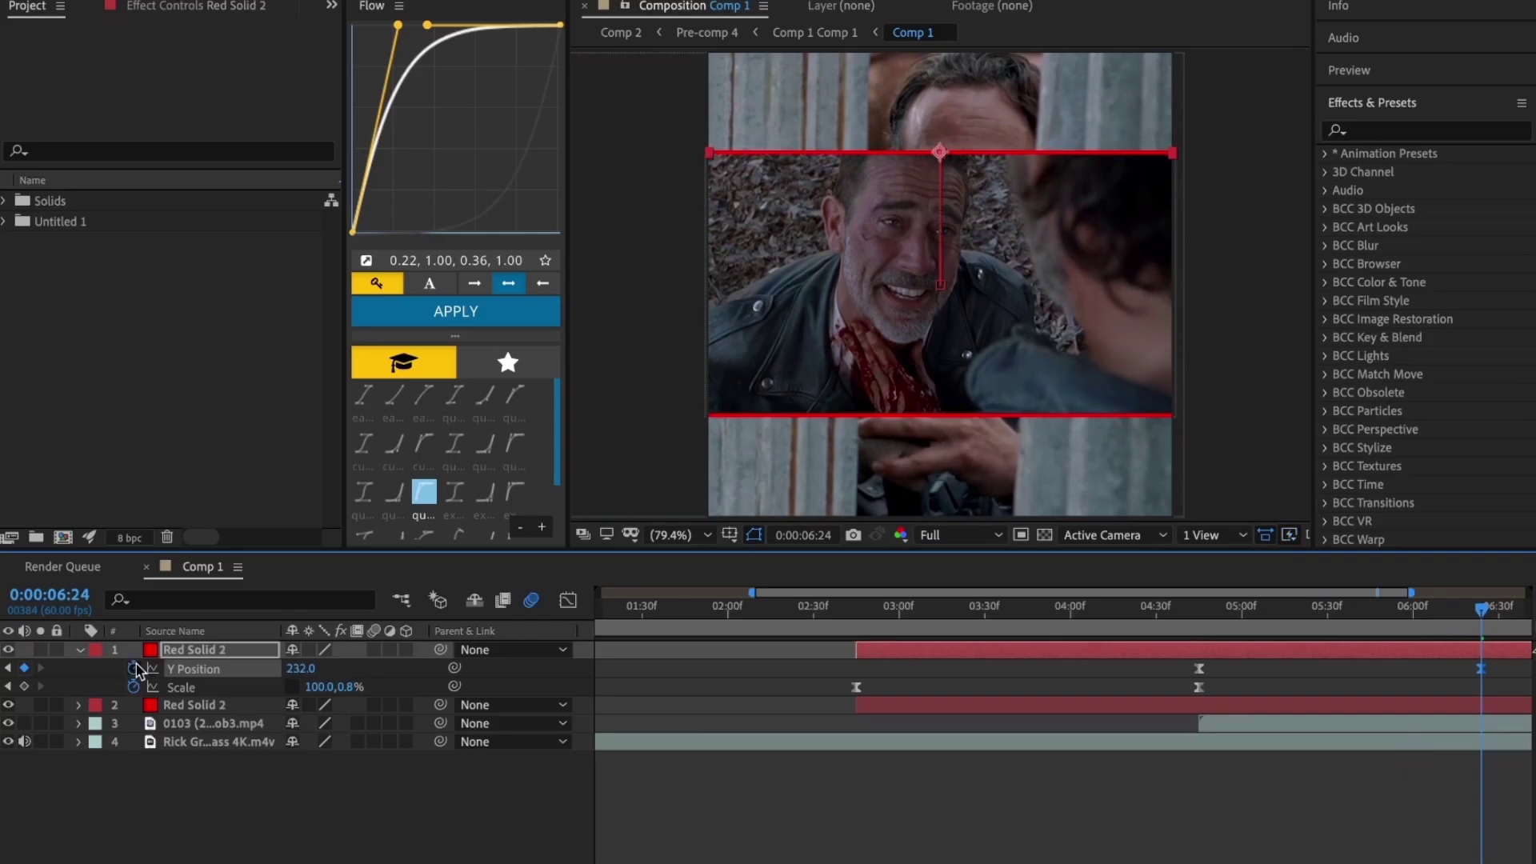
pyautogui.click(634, 778)
pyautogui.scroll(3, 761, 274)
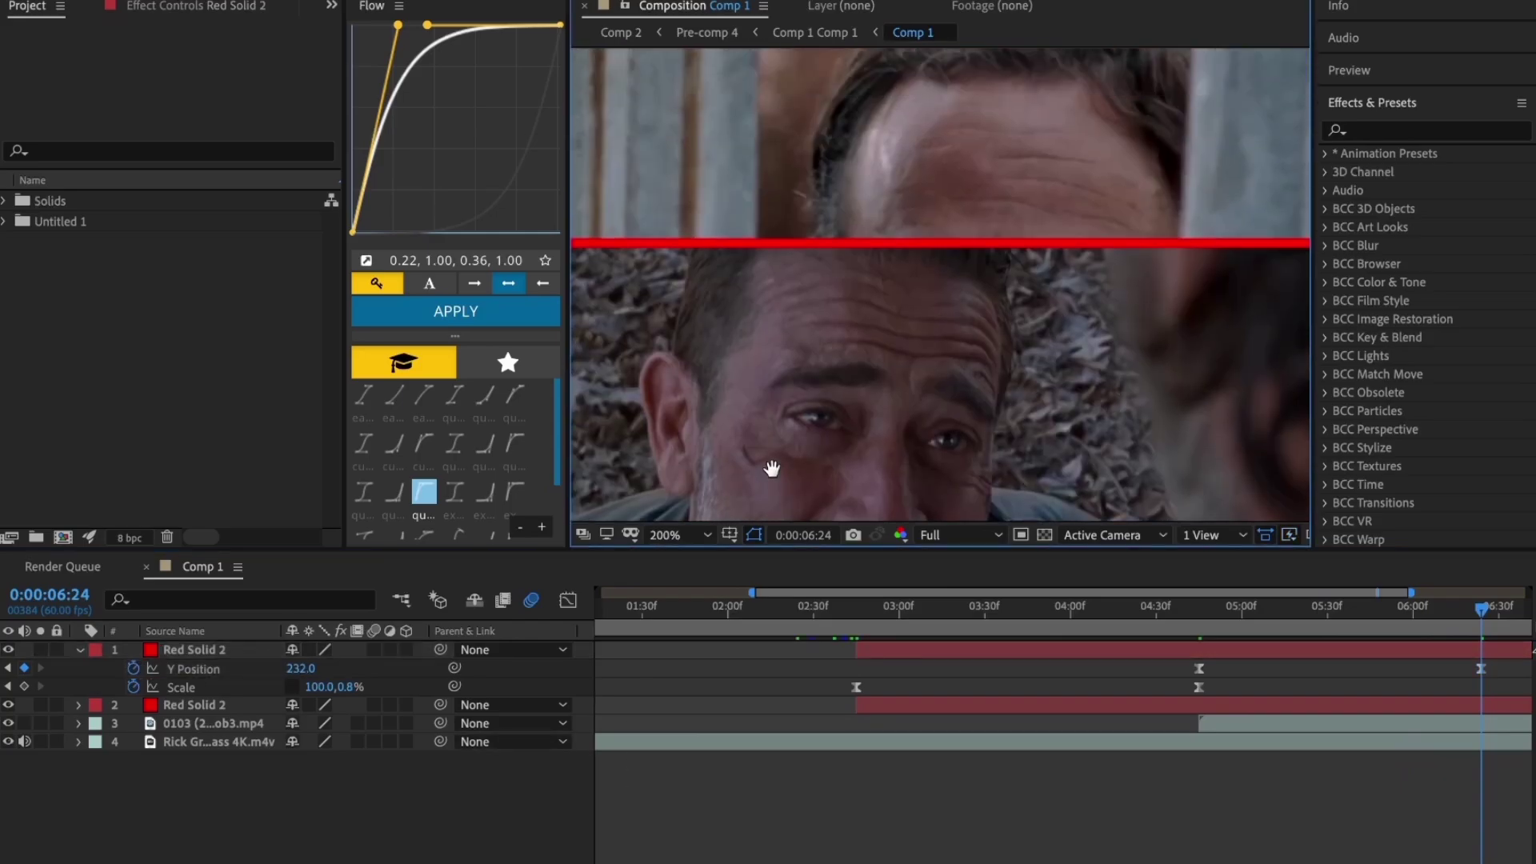
pyautogui.scroll(-2, 770, 484)
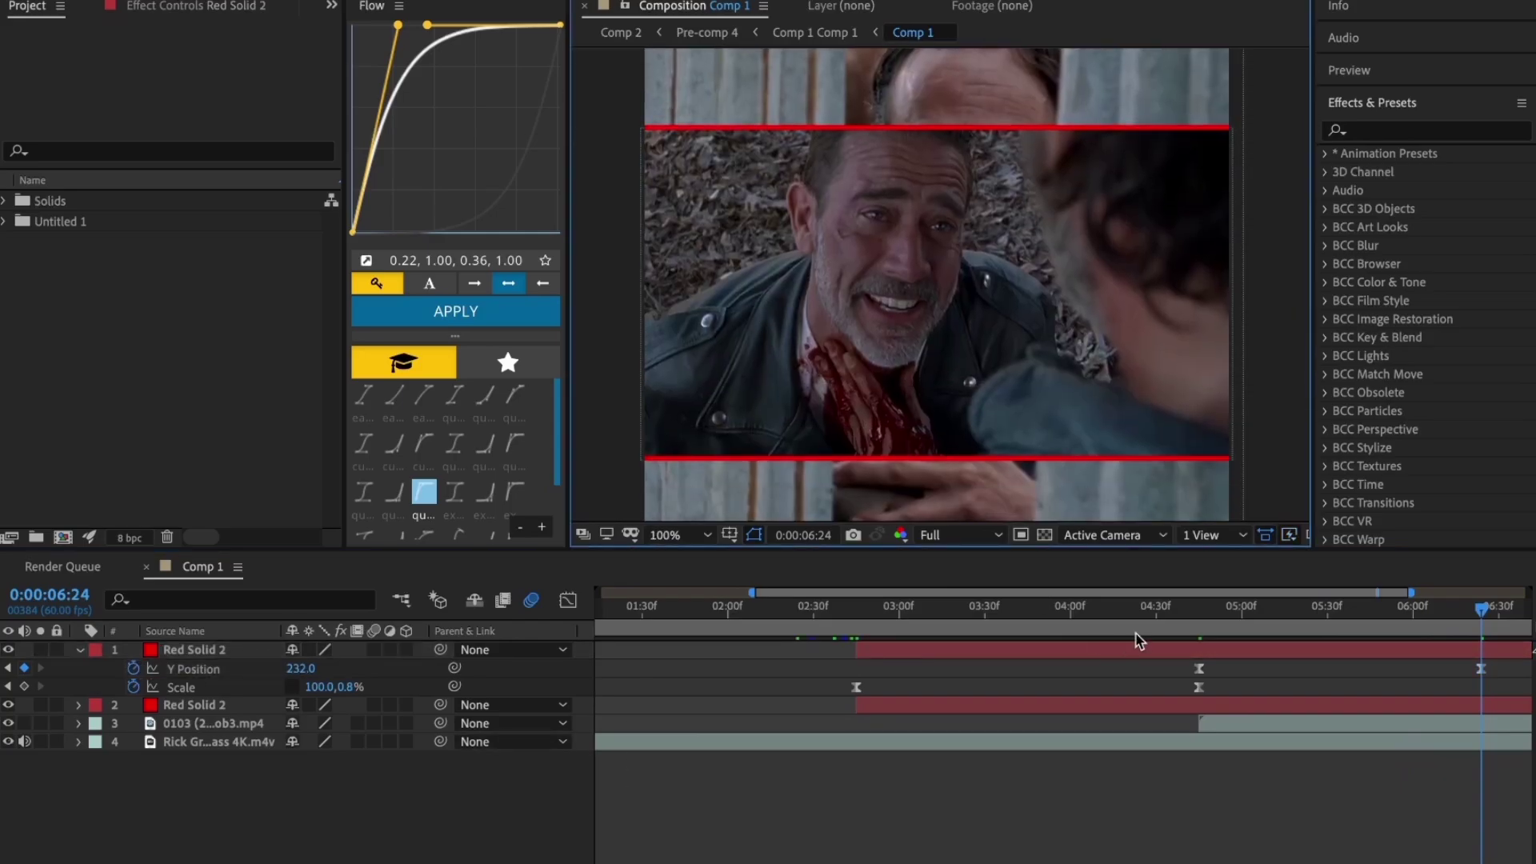
# Play back the two red lines separating from 0:00:04:45 and collapse the upper red solid's properties
pyautogui.click(1198, 609)
pyautogui.press('space')
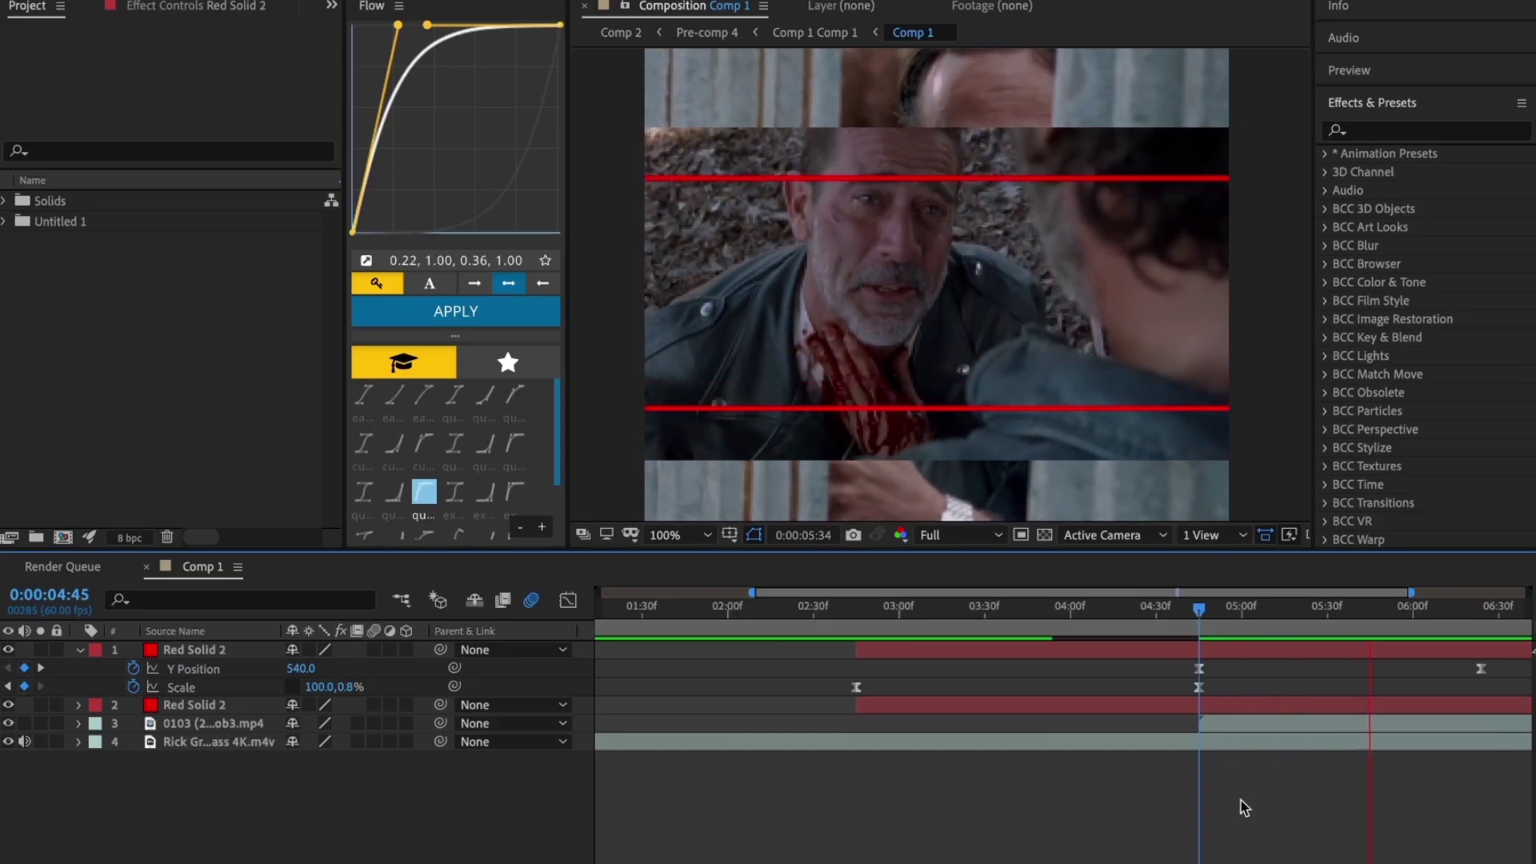
pyautogui.press('space')
pyautogui.click(1234, 727)
pyautogui.click(1224, 662)
pyautogui.press('u')
# Draw a flat rectangular mask on the 0103 clip along the red line, starting just outside the frame's left edge
pyautogui.click(1237, 708)
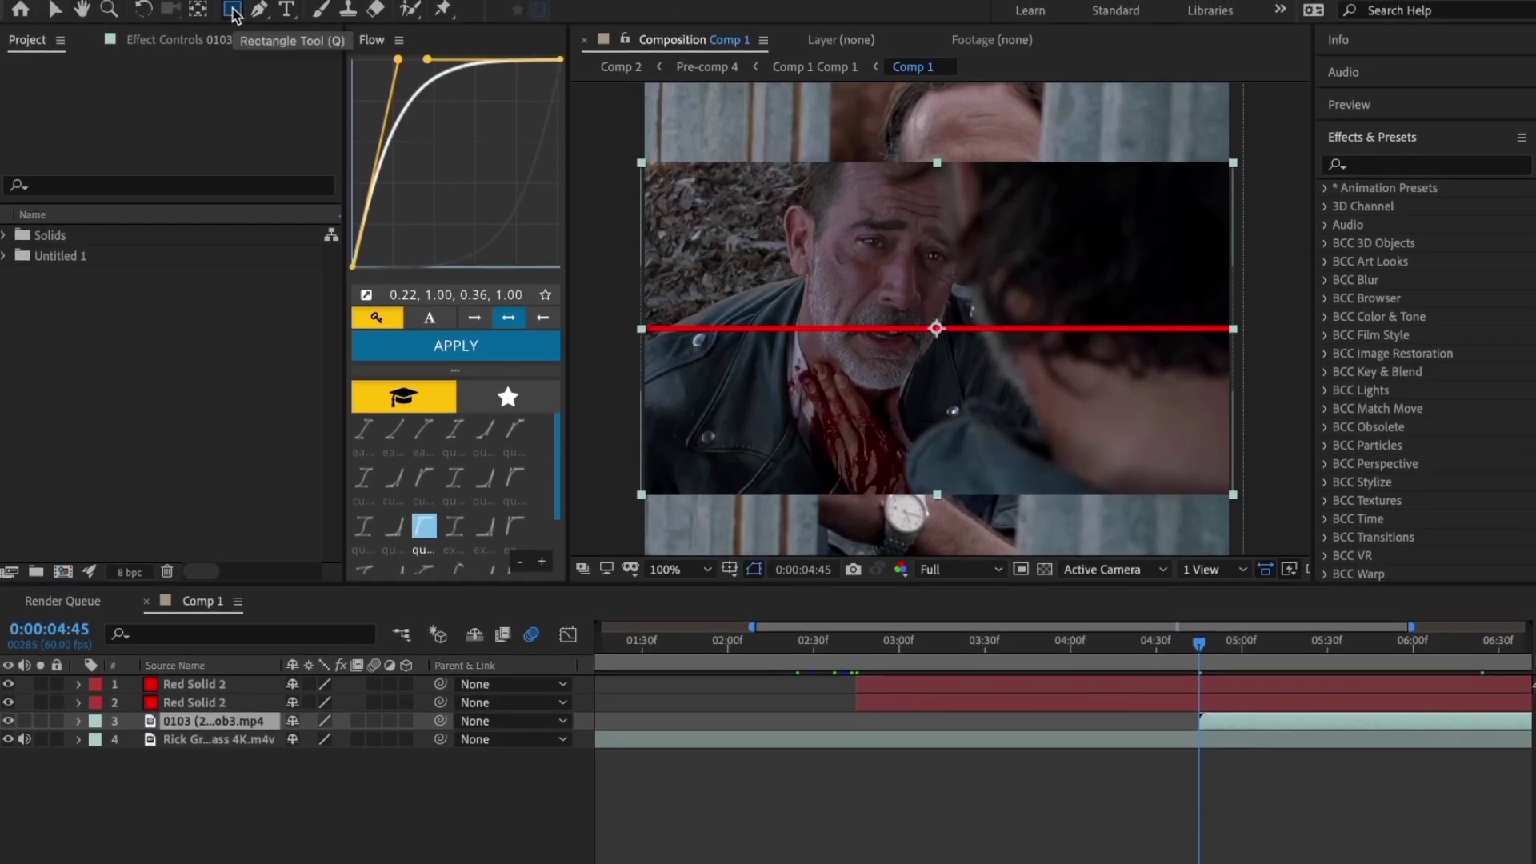
pyautogui.scroll(1, 631, 335)
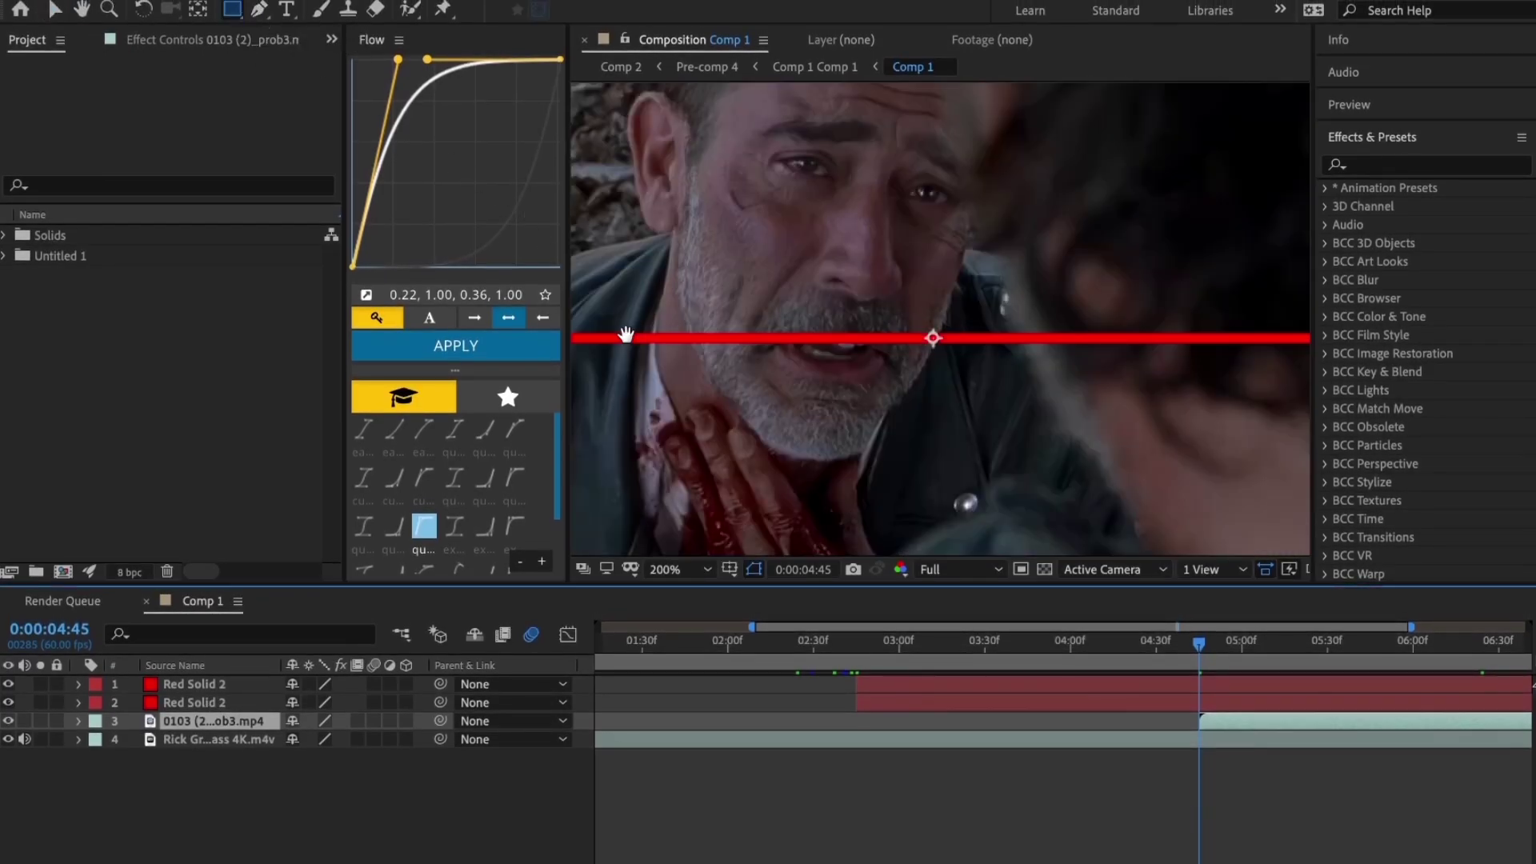
pyautogui.moveTo(627, 336); pyautogui.dragTo(947, 331)
pyautogui.moveTo(686, 337); pyautogui.dragTo(720, 337)
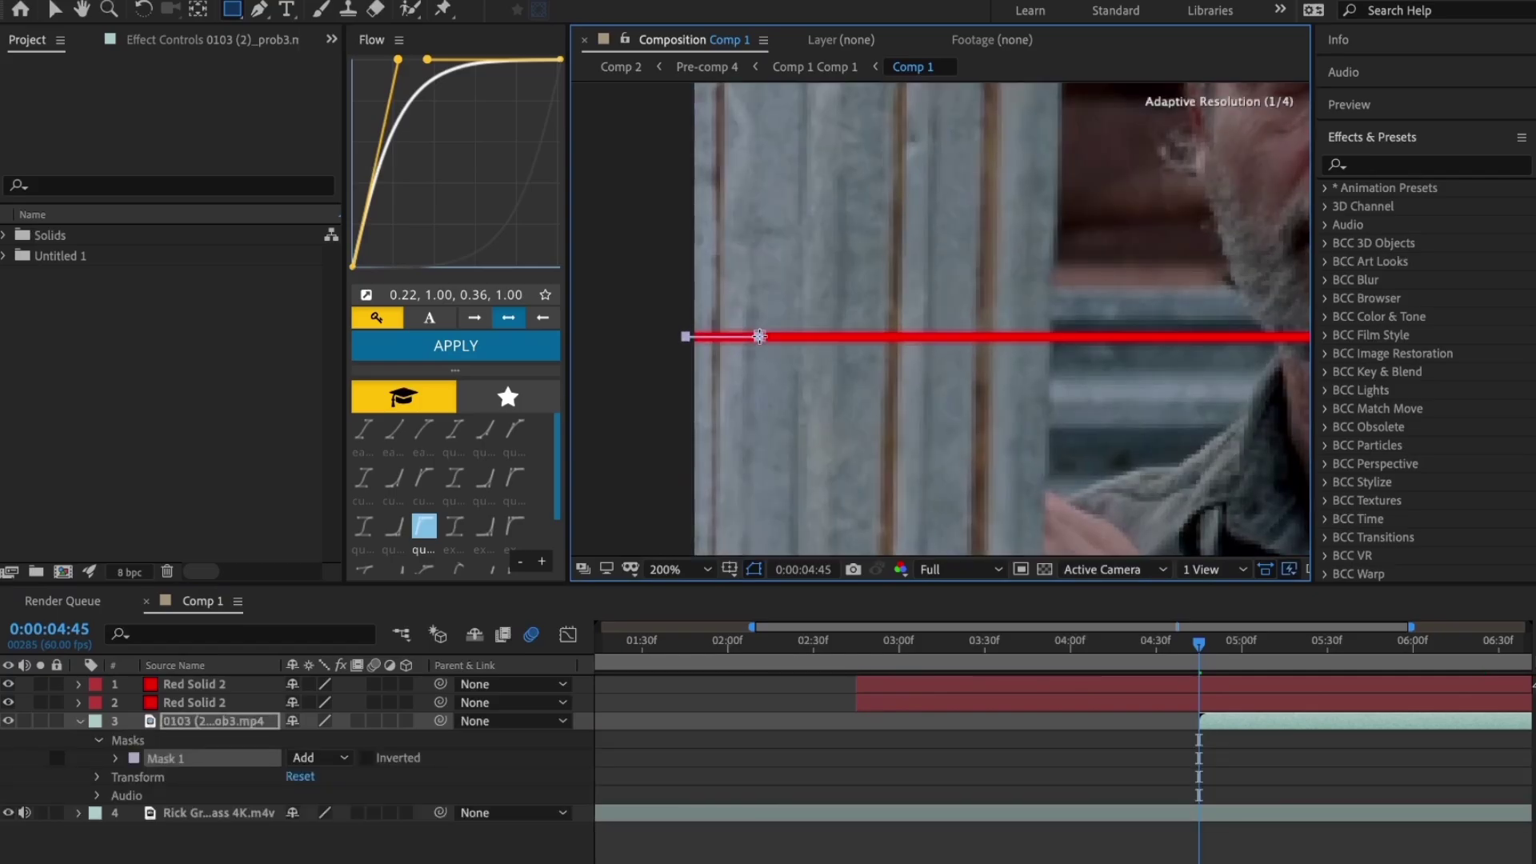
# Stretch the flat mask along the red line past the frame's right edge and keyframe its Mask Path at 0:00:04:45
pyautogui.click(55, 10)
pyautogui.click(759, 336)
pyautogui.moveTo(759, 336); pyautogui.dragTo(1412, 341)
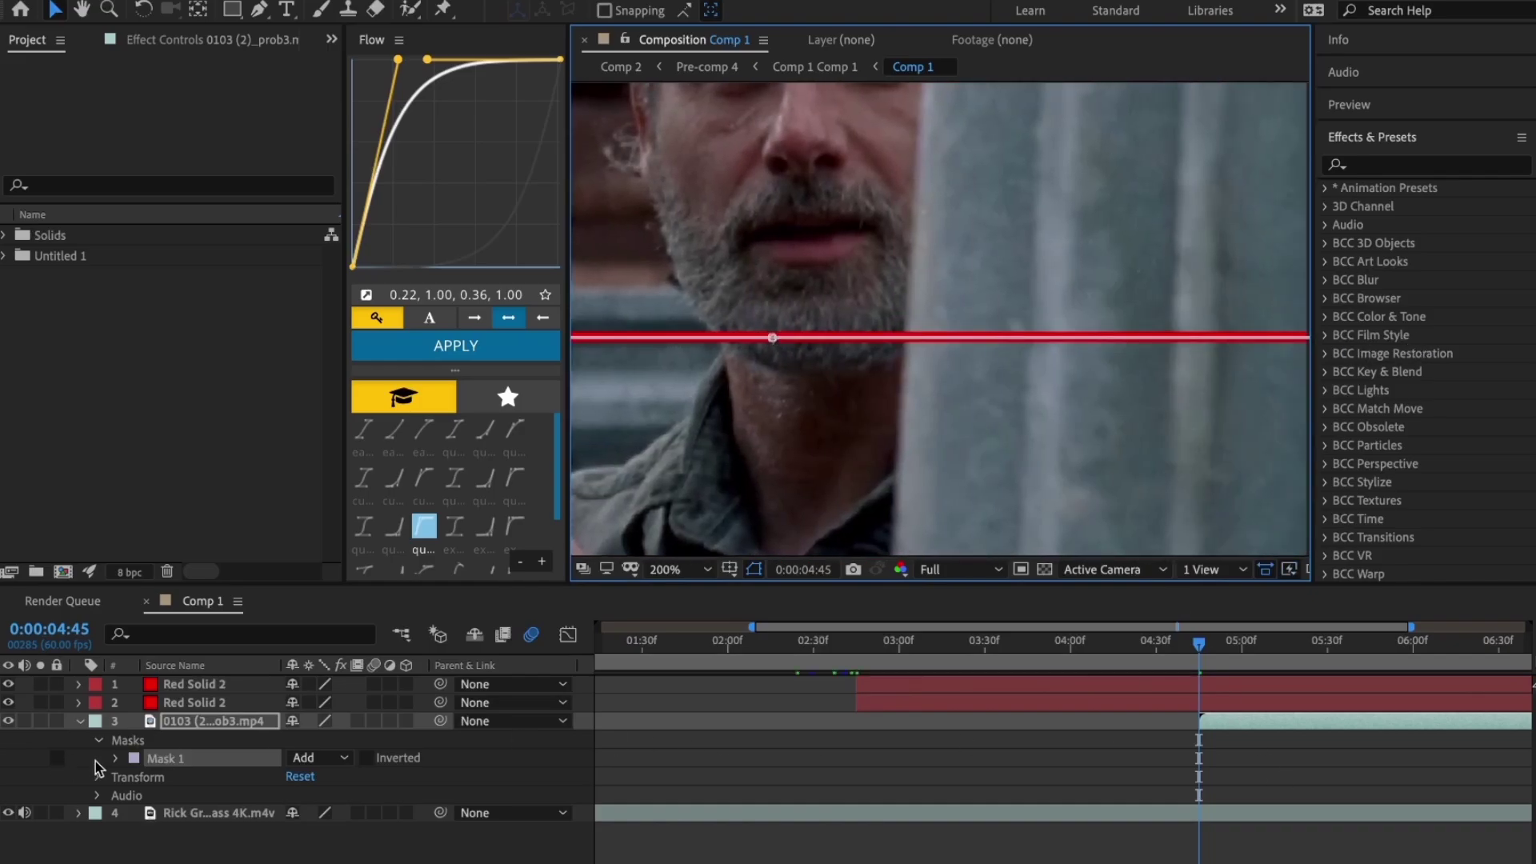
pyautogui.moveTo(635, 434); pyautogui.dragTo(779, 435)
pyautogui.click(684, 568)
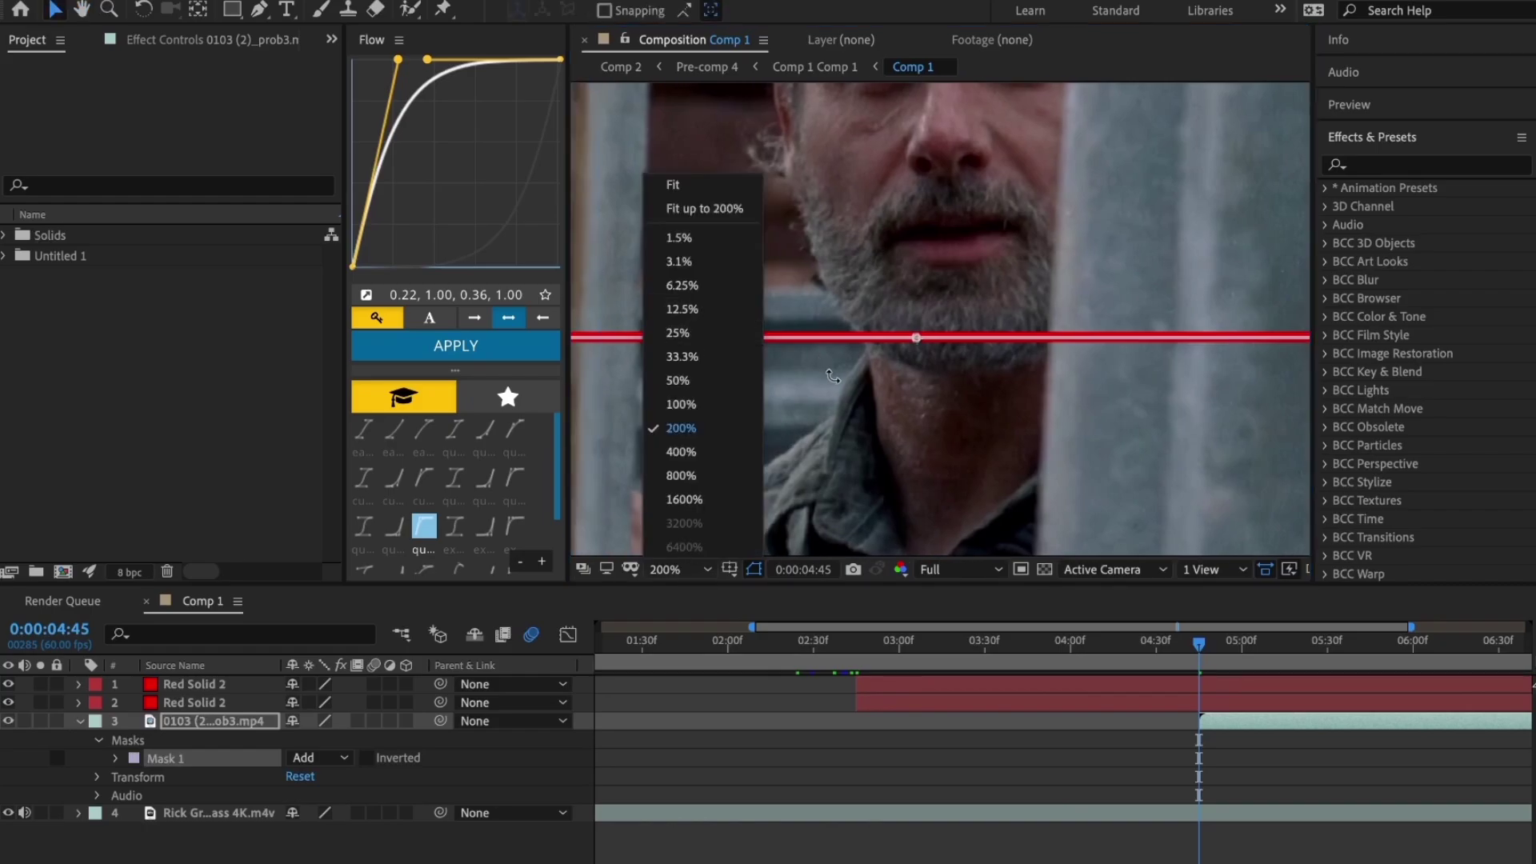
pyautogui.click(832, 376)
pyautogui.click(116, 757)
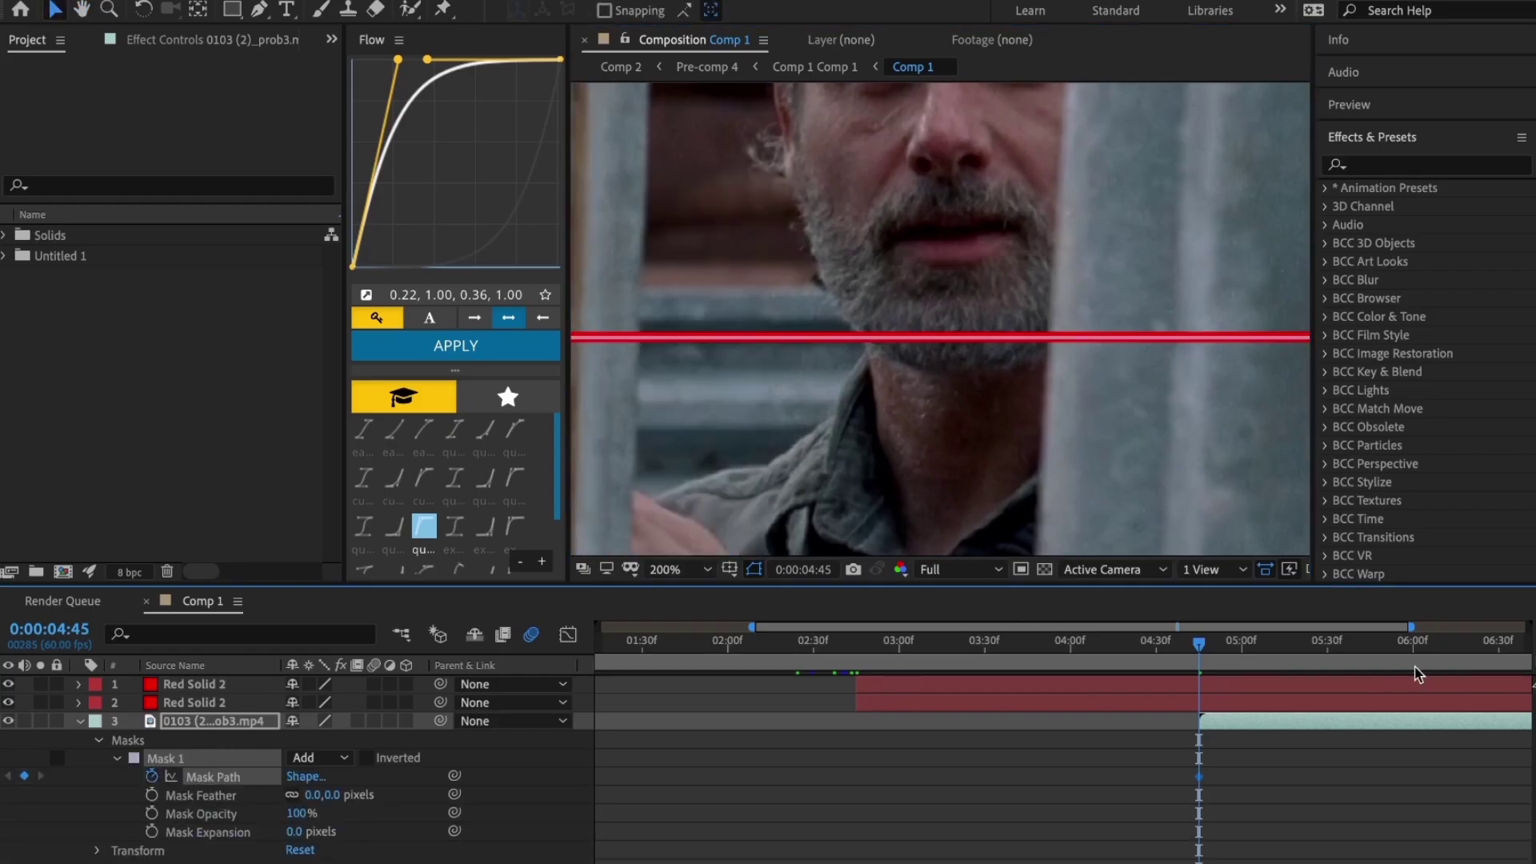
# At 0:00:06:24, expand the 0103 clip's mask so its top and bottom edges meet the two red lines
pyautogui.click(1425, 708)
pyautogui.press('u')
pyautogui.moveTo(1408, 649); pyautogui.dragTo(1471, 656)
pyautogui.moveTo(985, 434); pyautogui.dragTo(1054, 345)
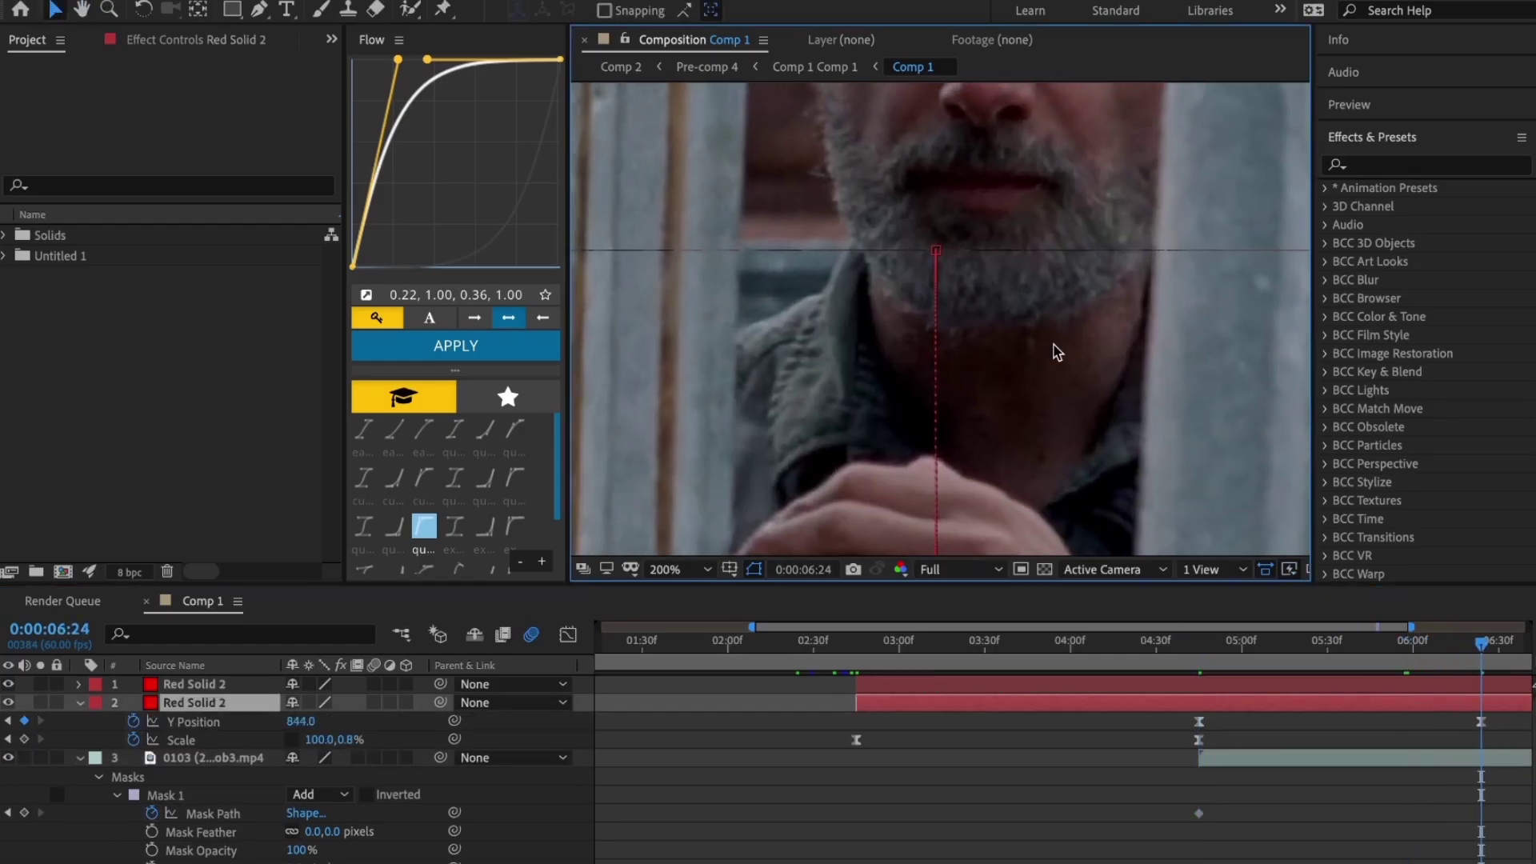
pyautogui.click(1212, 757)
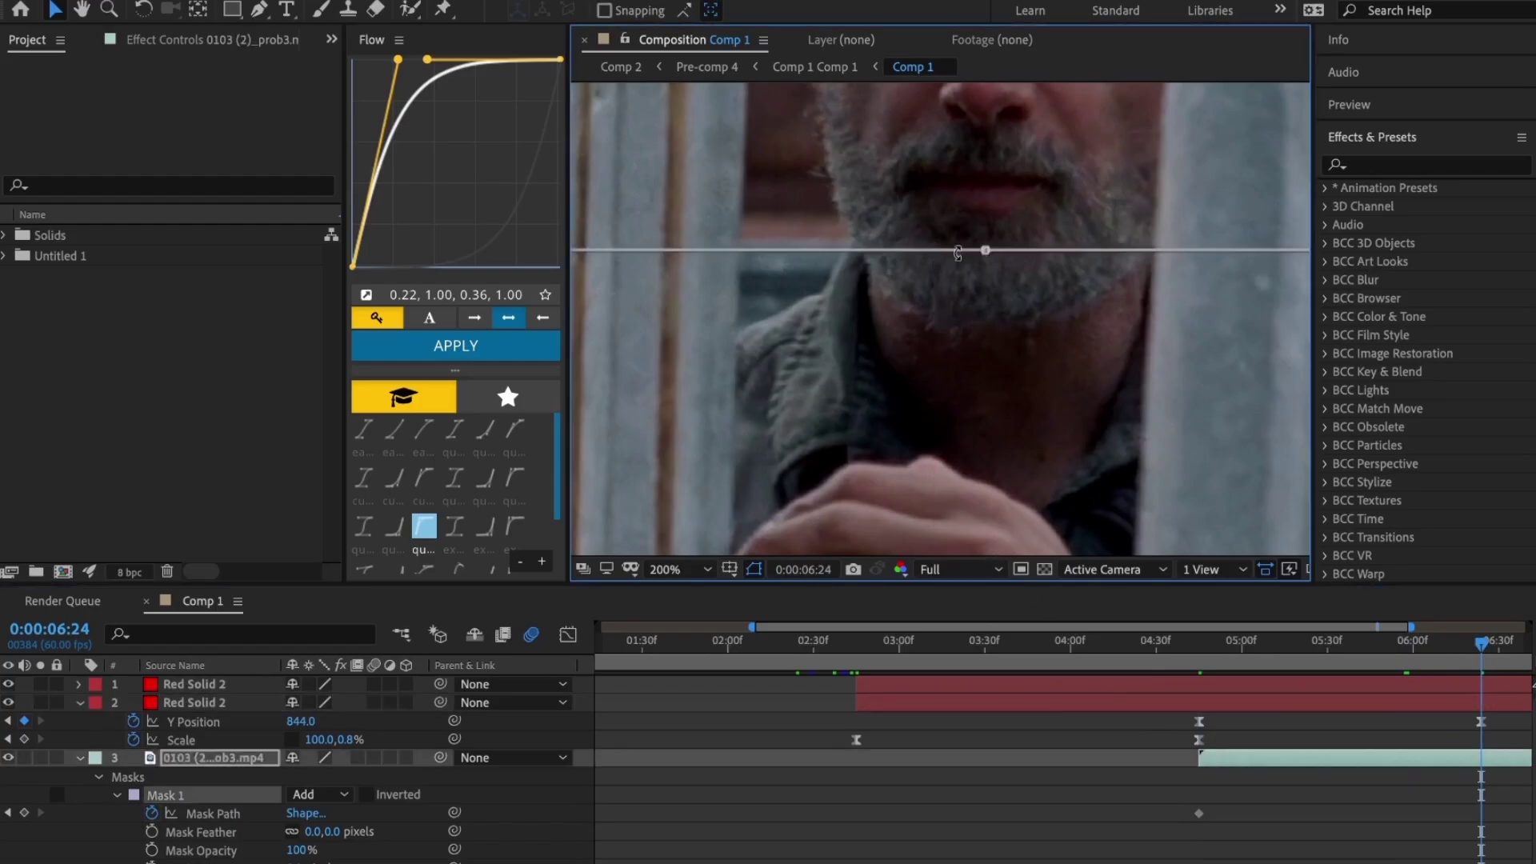
pyautogui.scroll(2, 959, 258)
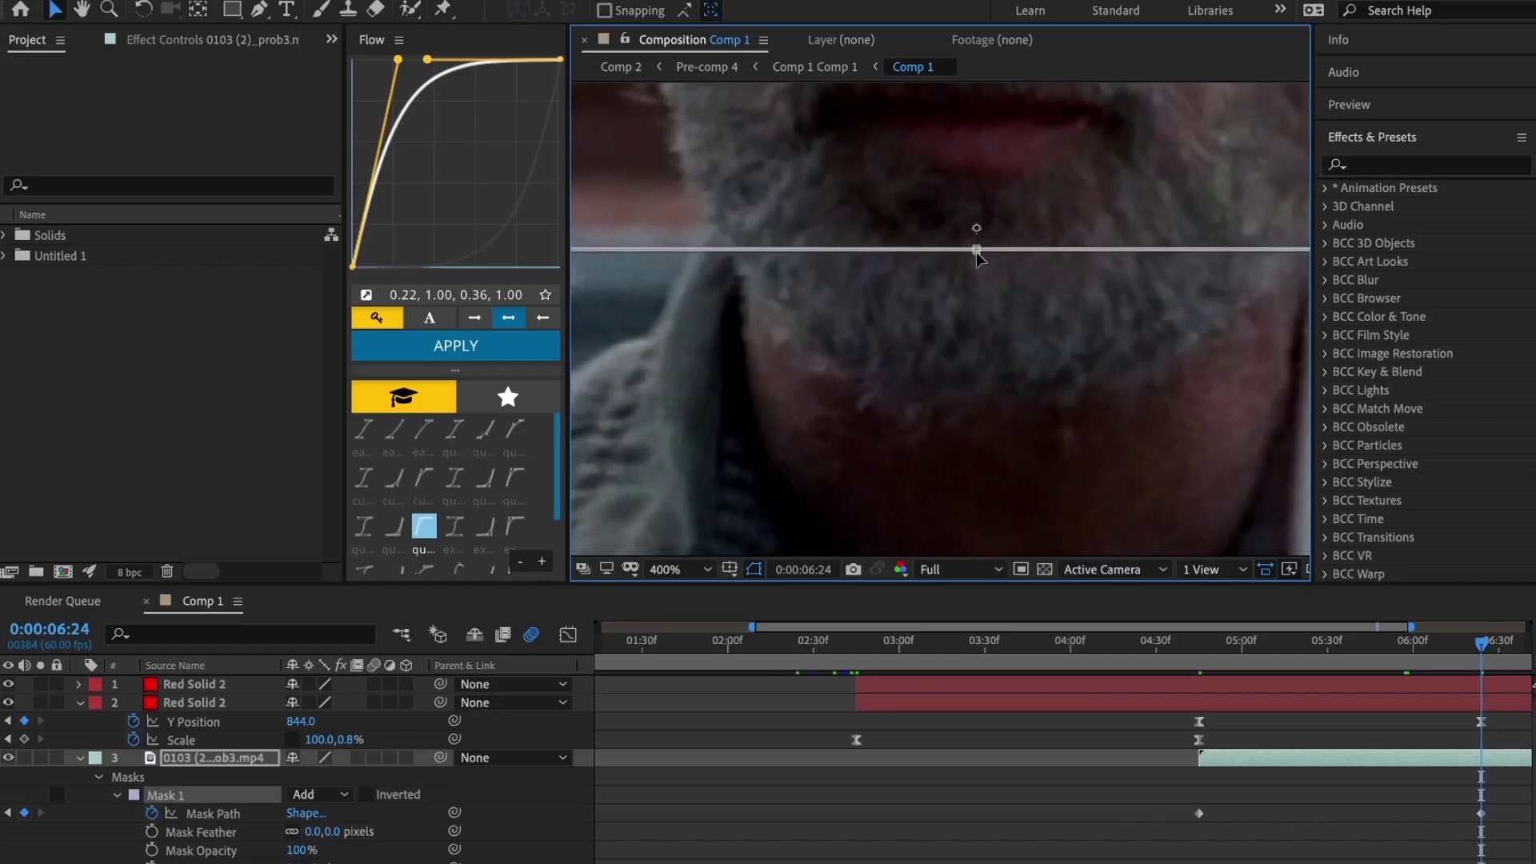
pyautogui.moveTo(977, 254); pyautogui.dragTo(977, 636)
pyautogui.moveTo(1000, 279); pyautogui.dragTo(997, 580)
pyautogui.moveTo(979, 301); pyautogui.dragTo(983, 82)
pyautogui.moveTo(979, 71); pyautogui.dragTo(976, 182)
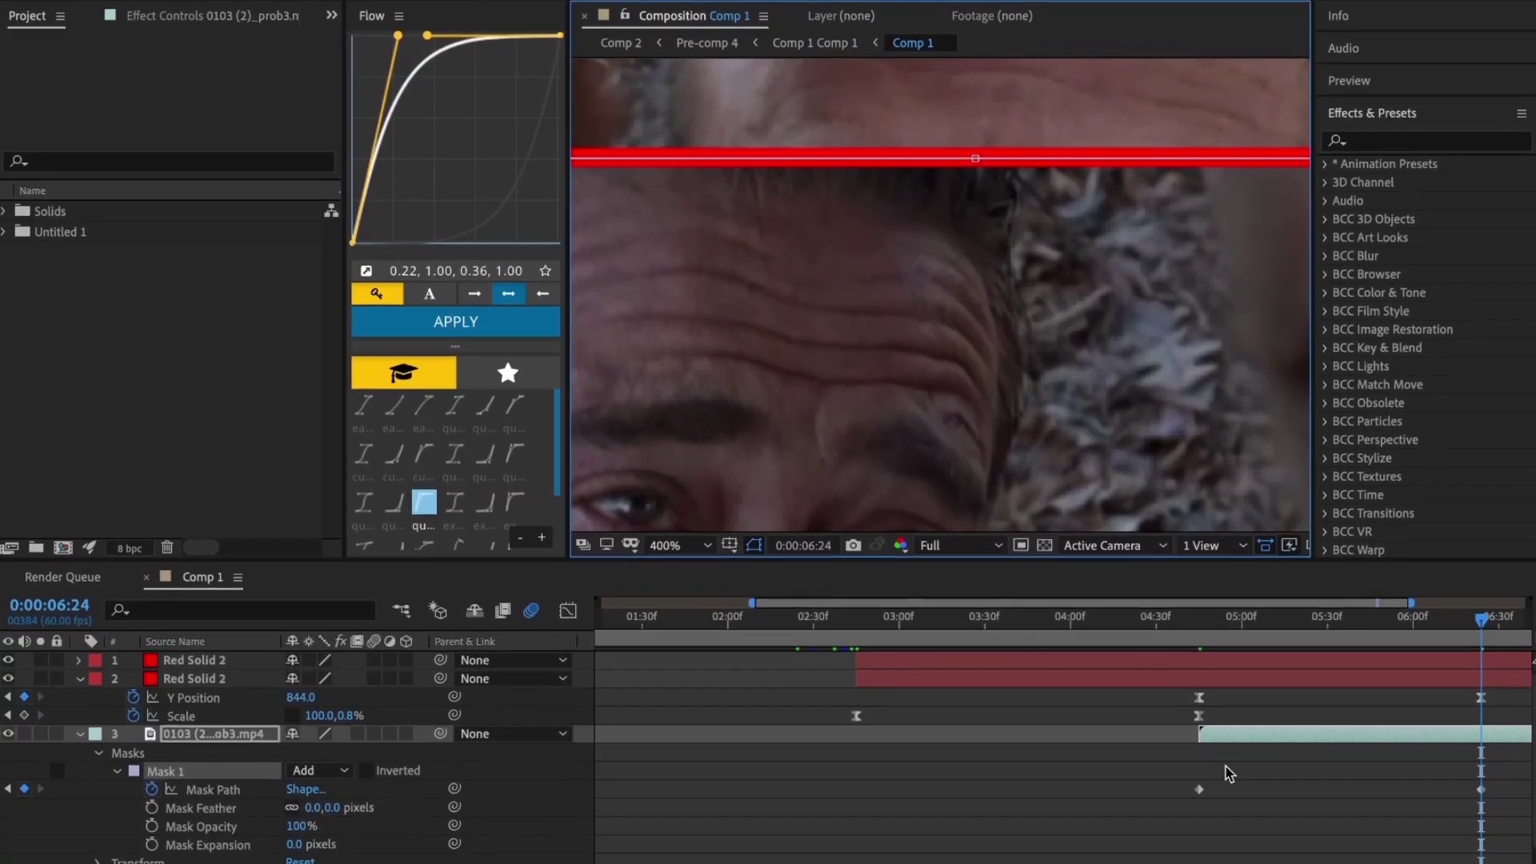
# Apply Easy Ease to both Mask Path keyframes and display only the Mask Path speed graph
pyautogui.press('F9')
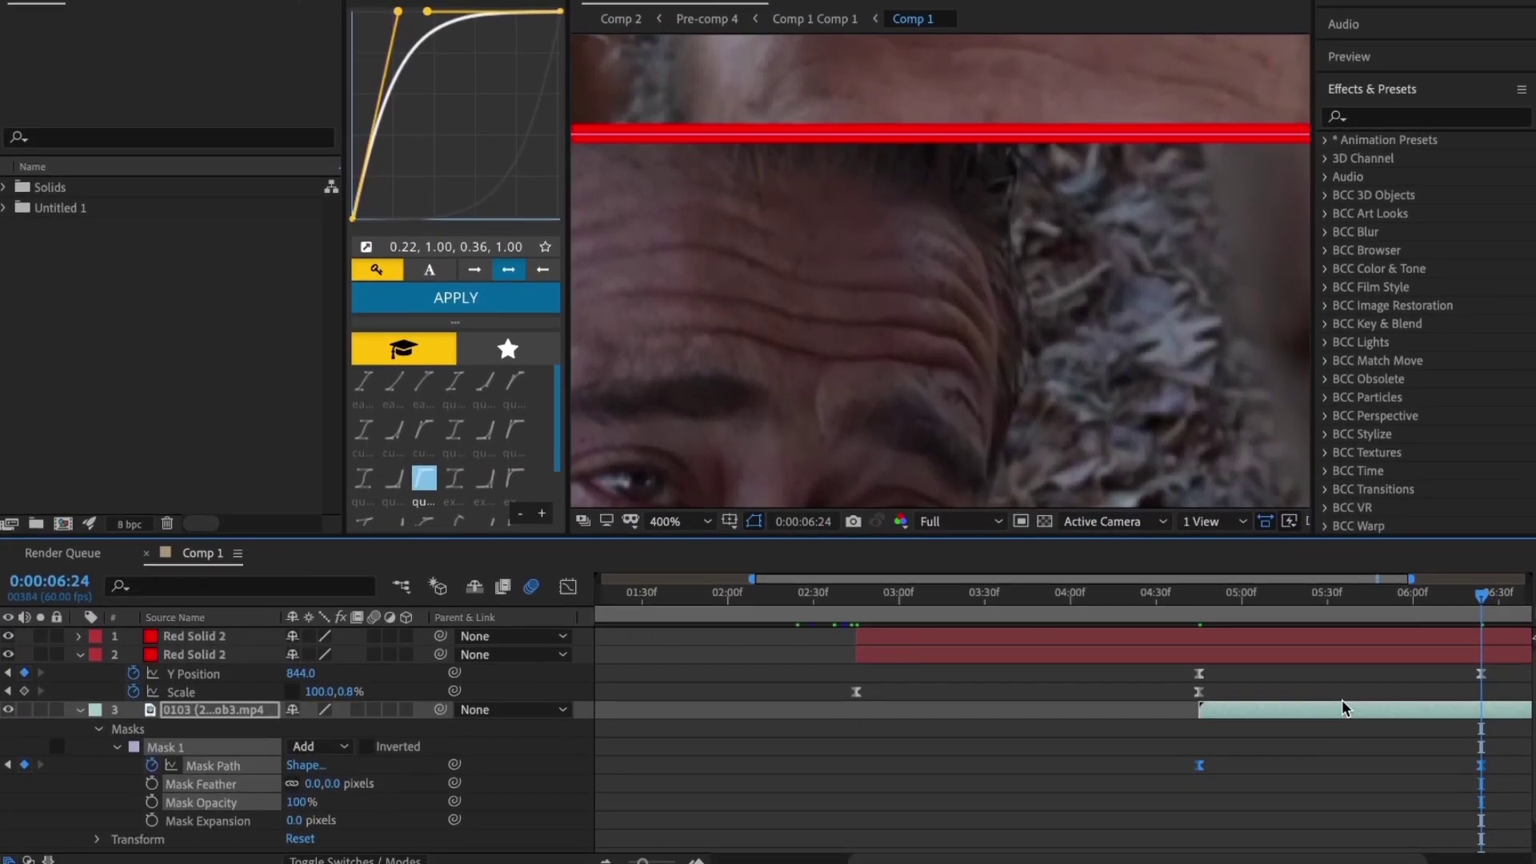
pyautogui.click(570, 588)
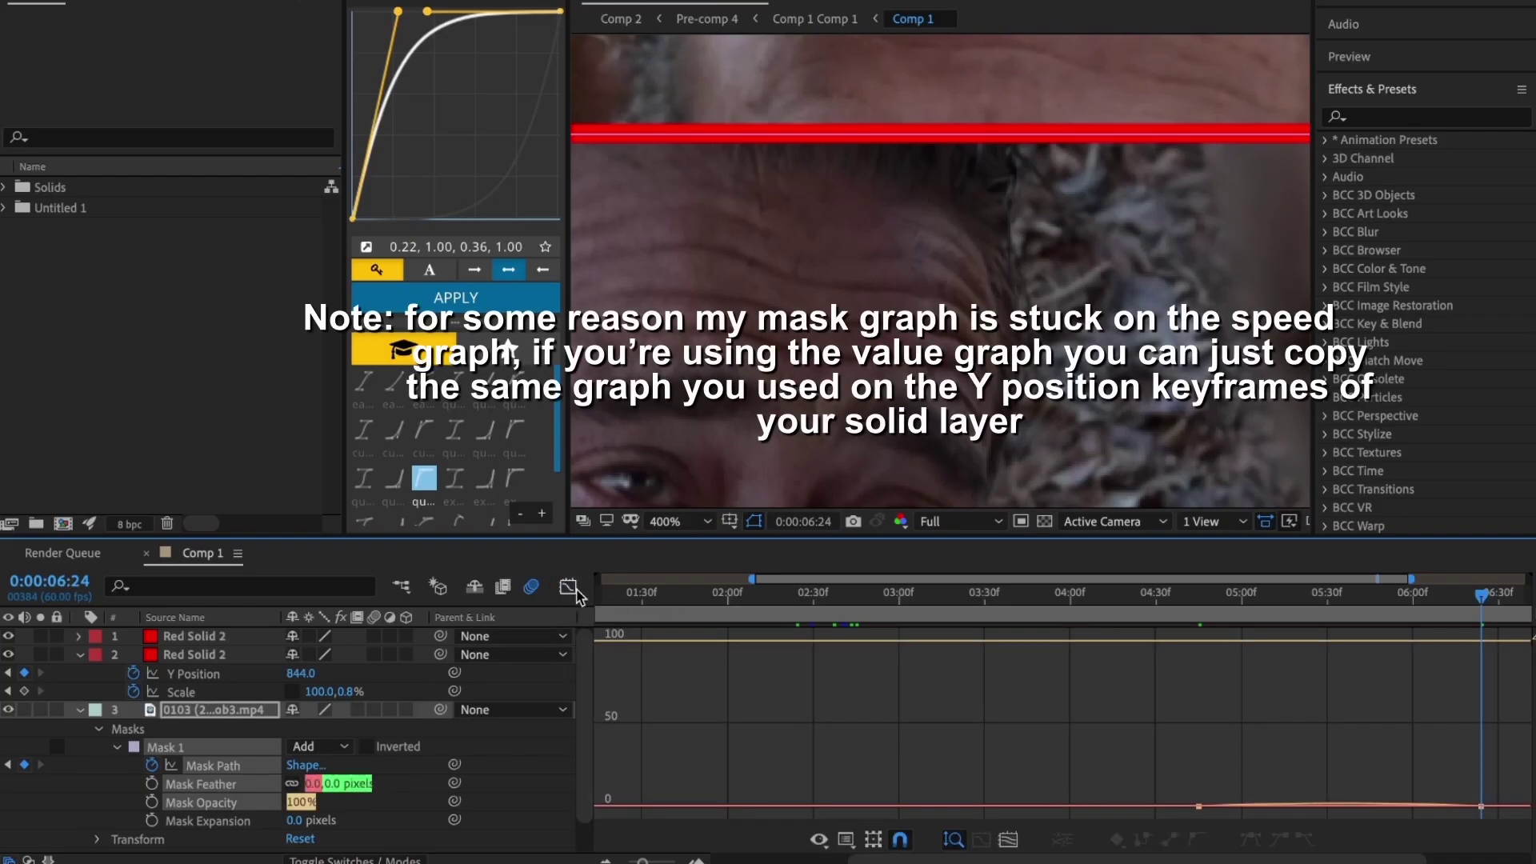
pyautogui.click(568, 587)
pyautogui.click(1197, 766)
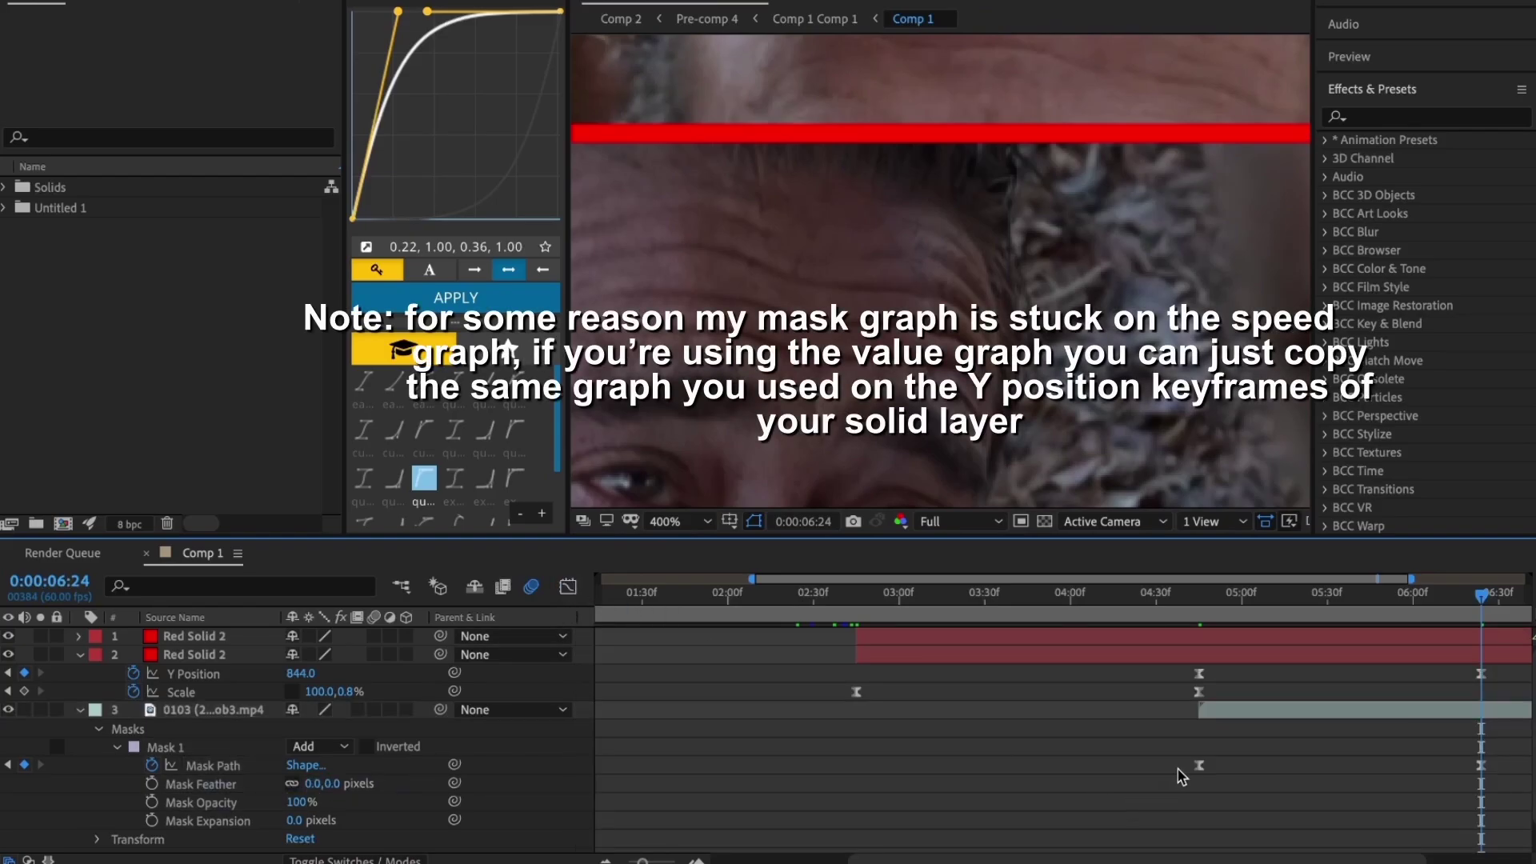
pyautogui.click(570, 588)
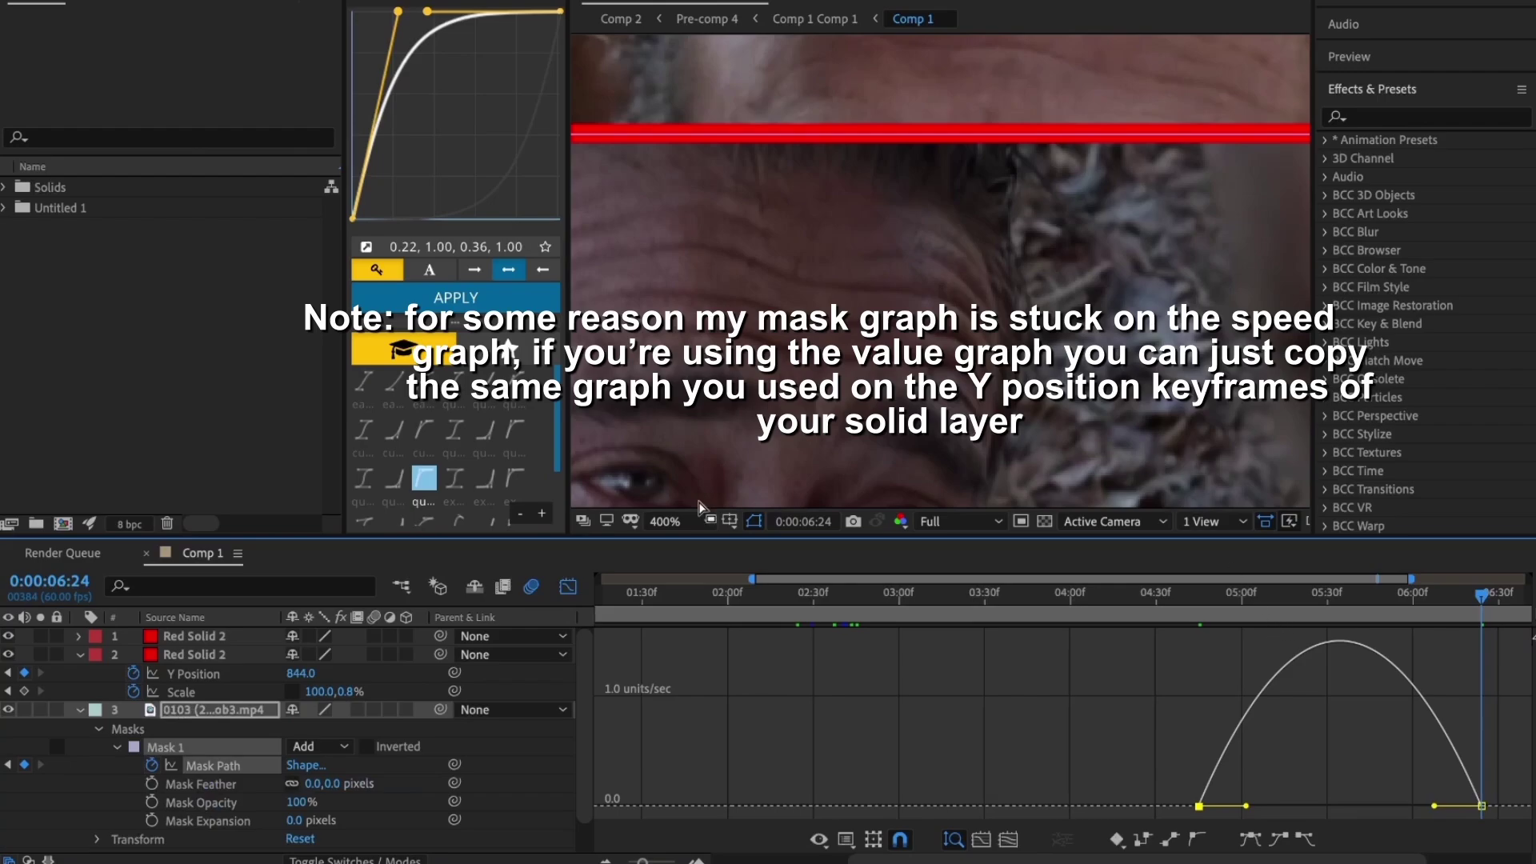
# Fit the composition in view and lengthen both Mask Path ease handles to form a sharp central speed peak
pyautogui.click(663, 521)
pyautogui.click(732, 156)
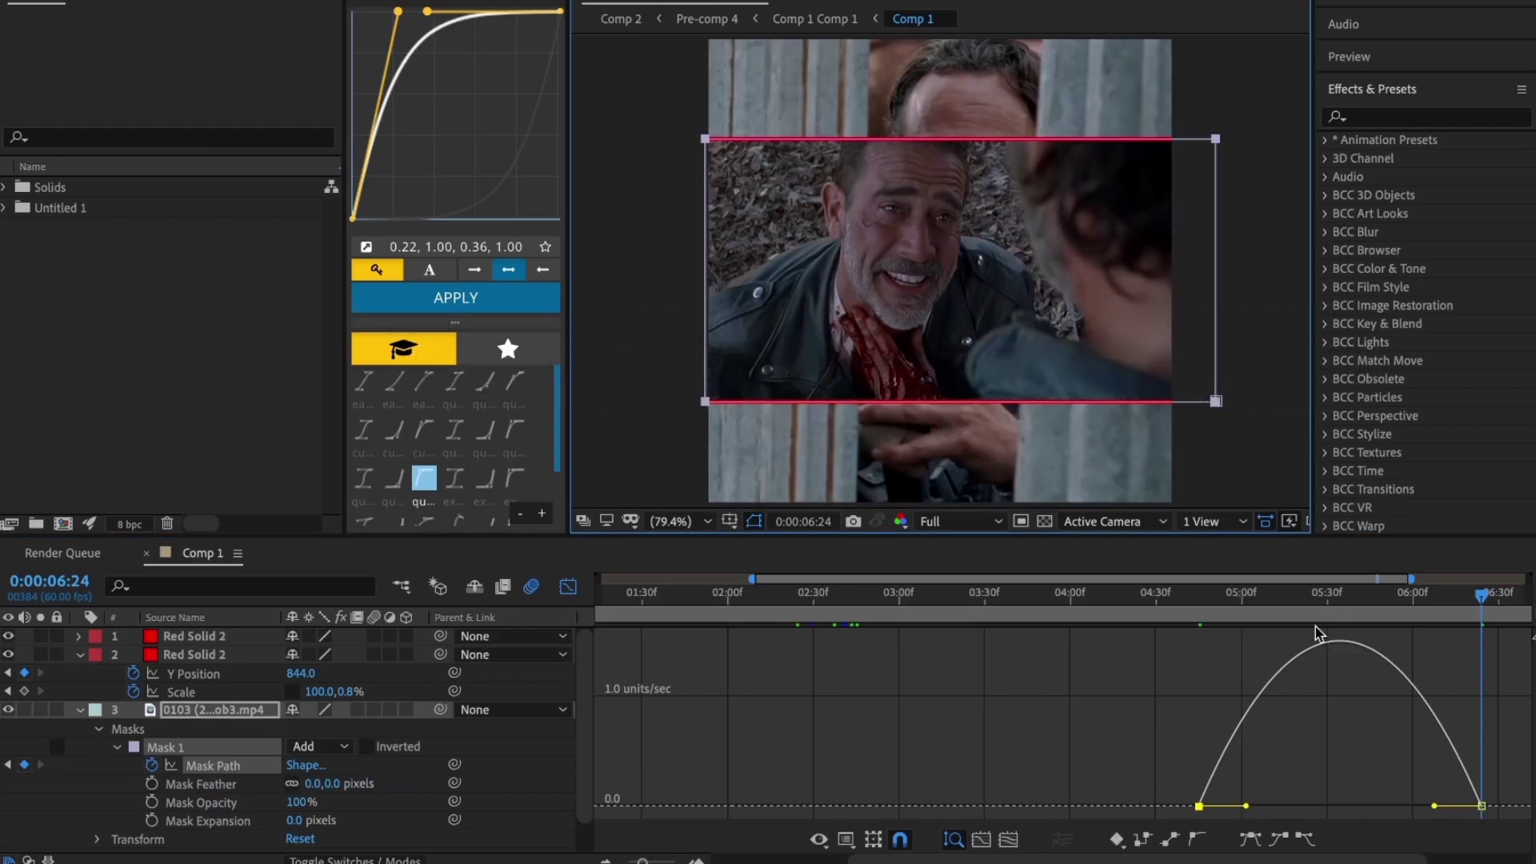
pyautogui.moveTo(1248, 808); pyautogui.dragTo(1300, 809)
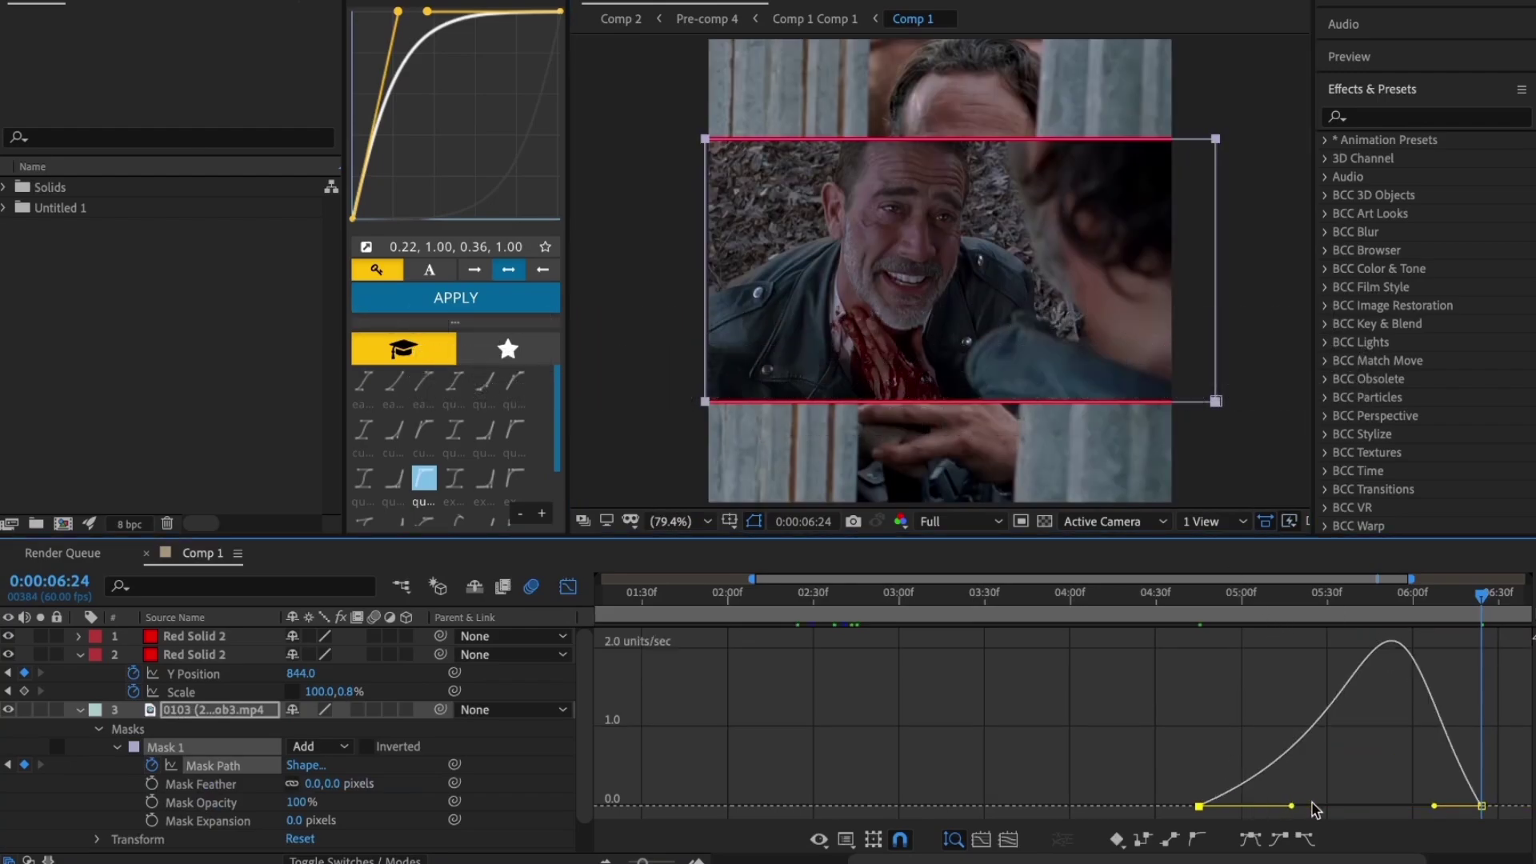
pyautogui.moveTo(1434, 805); pyautogui.dragTo(1397, 806)
# Play back the mask opening between the separating red lines and return from the graph editor to the layer bars
pyautogui.click(1205, 600)
pyautogui.press('space')
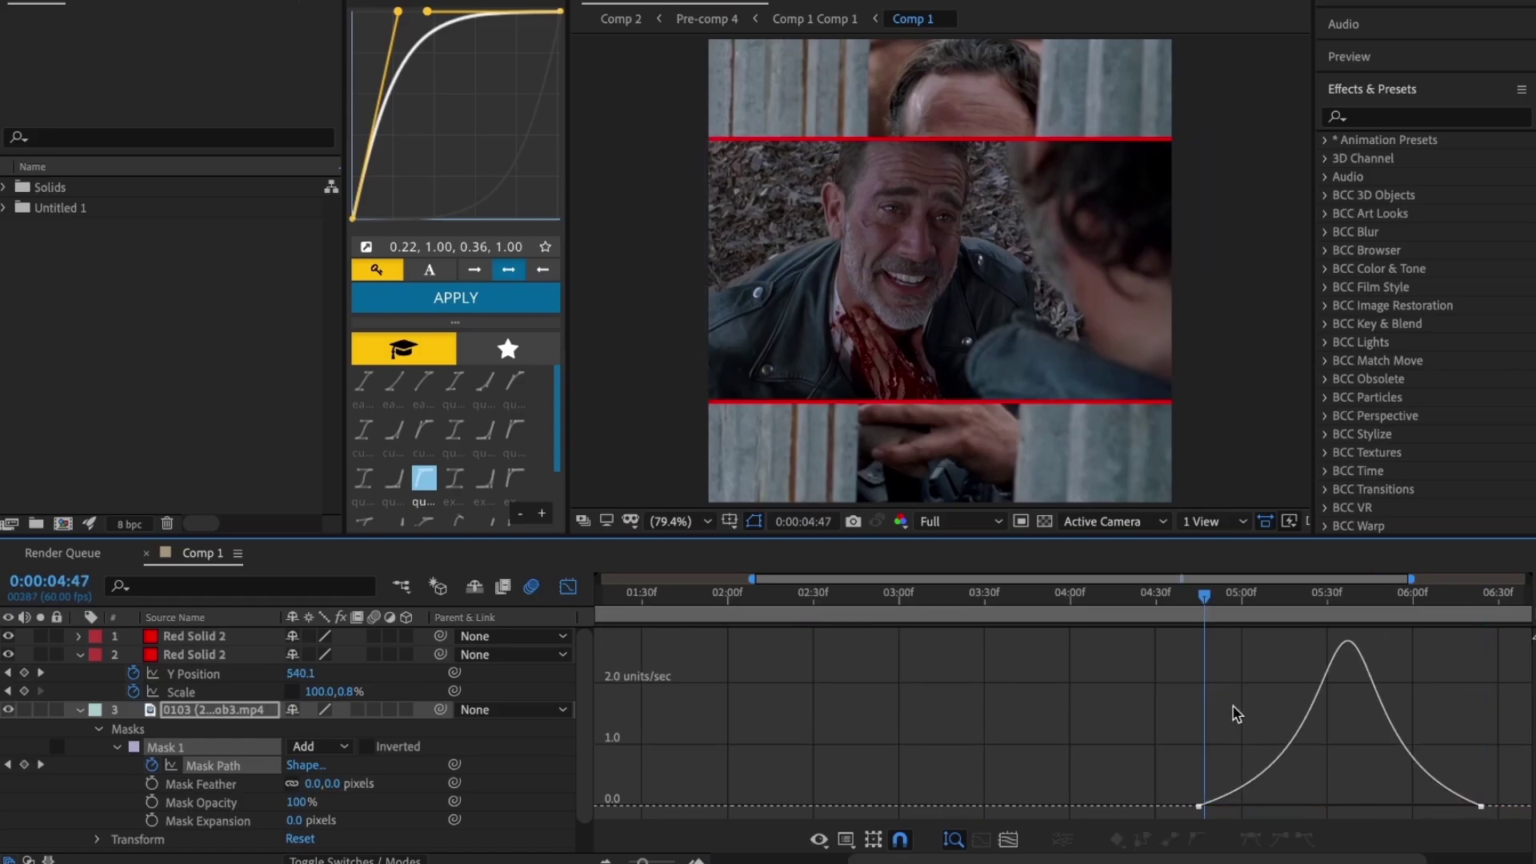
pyautogui.press('space')
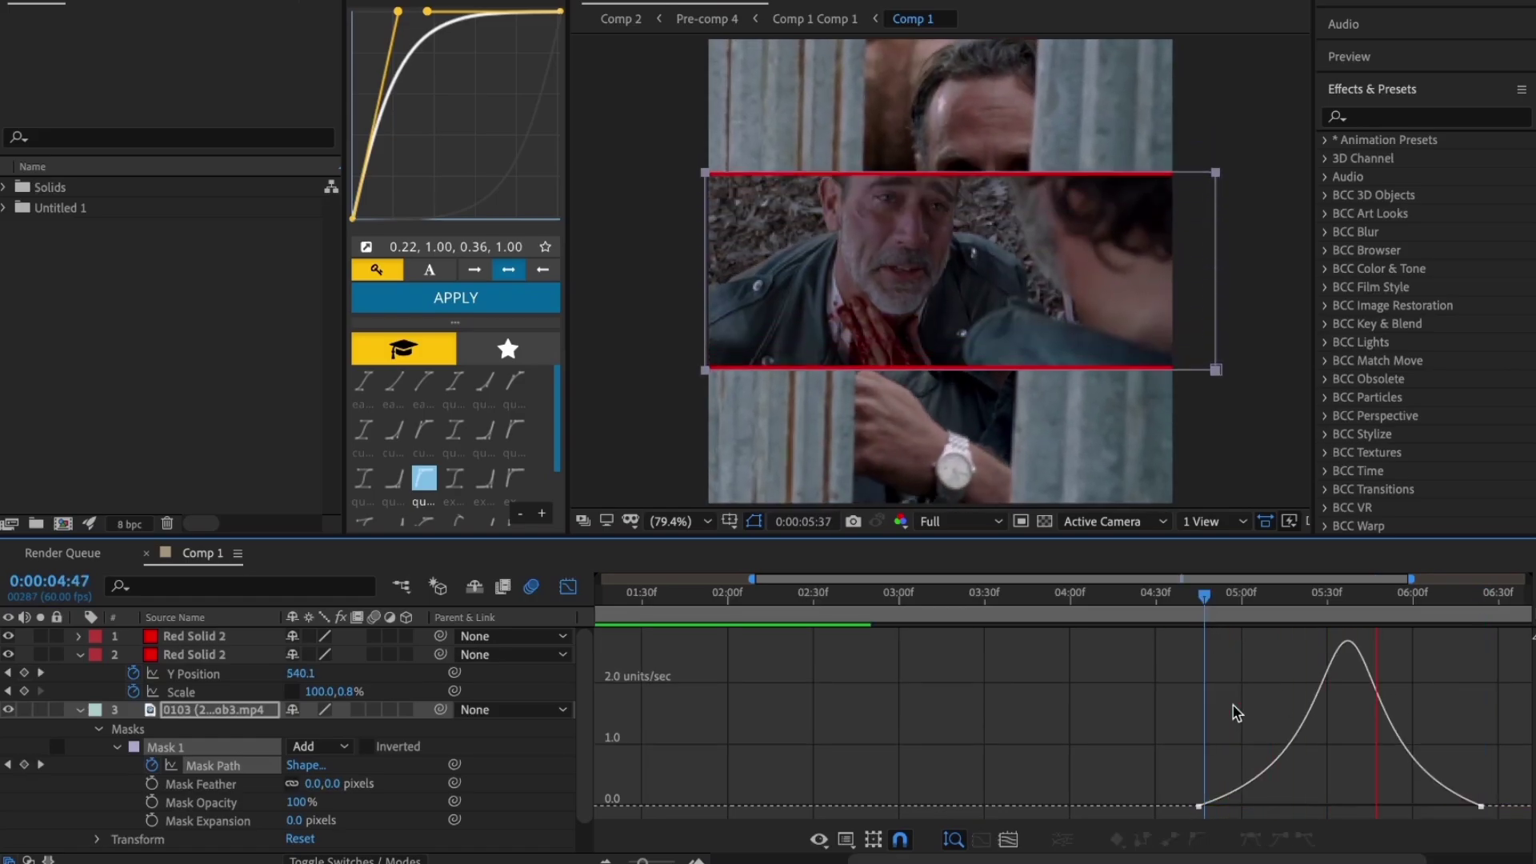
pyautogui.click(1202, 617)
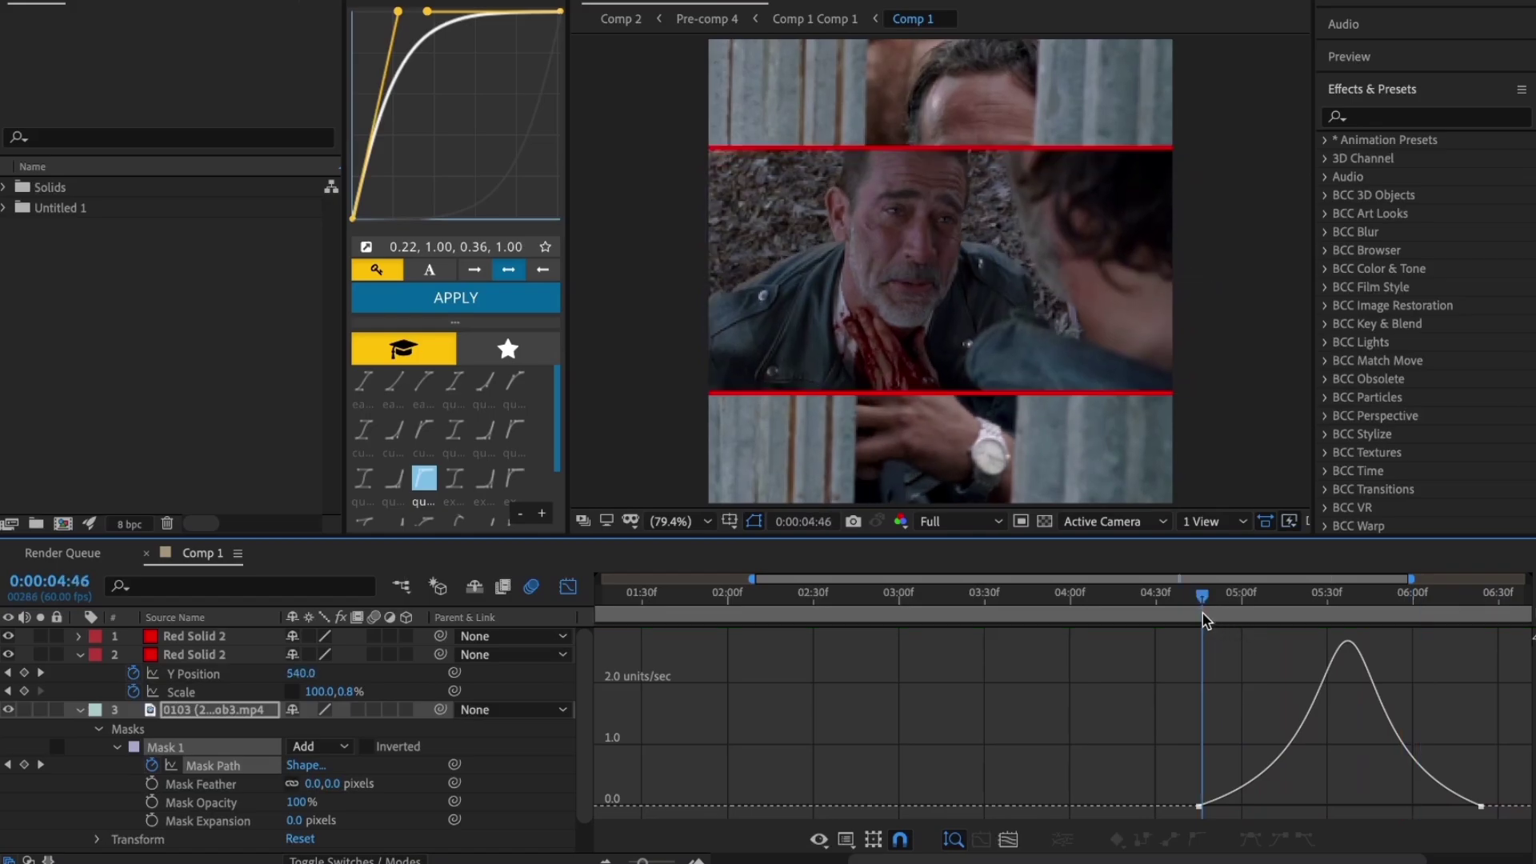
pyautogui.press('space')
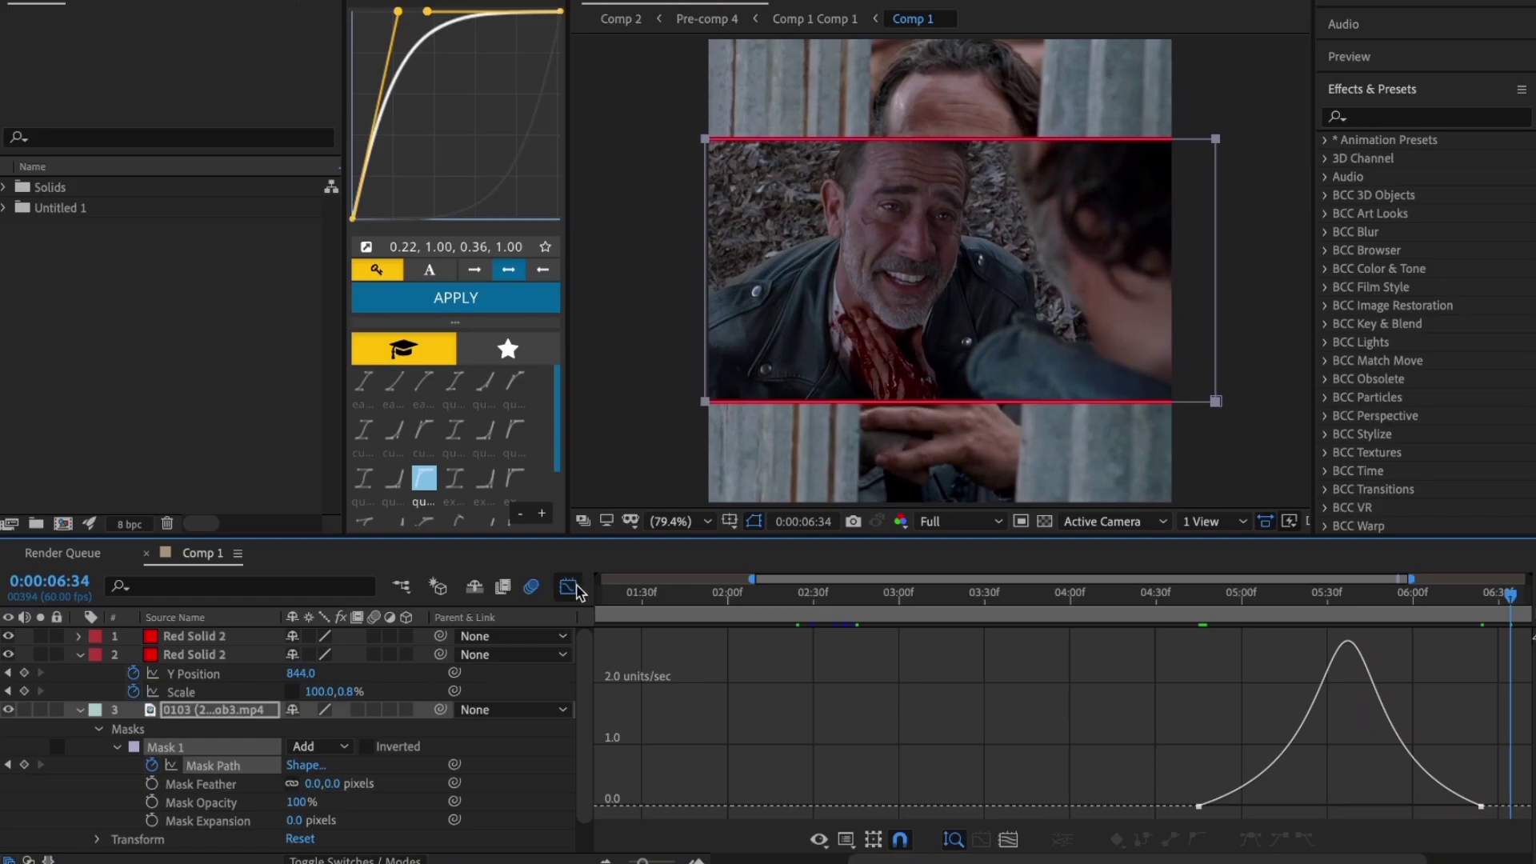
pyautogui.click(576, 588)
pyautogui.click(1205, 613)
pyautogui.click(1241, 751)
pyautogui.press('space')
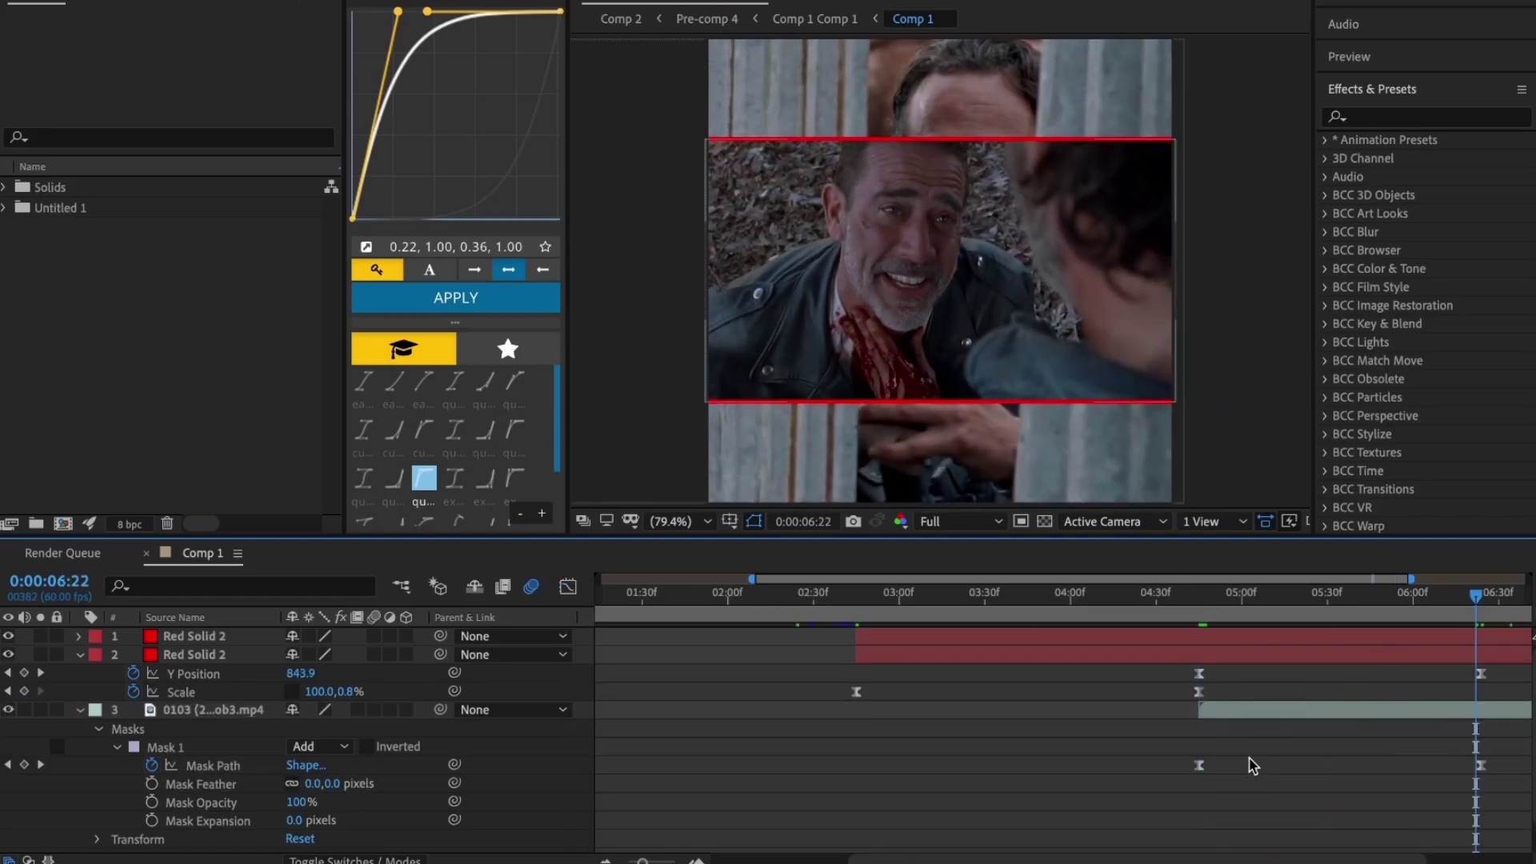
# Collapse the displayed properties of the 0103 clip and the lower red solid
pyautogui.click(1259, 716)
pyautogui.press('u')
pyautogui.click(1260, 722)
pyautogui.click(1255, 713)
pyautogui.press('u')
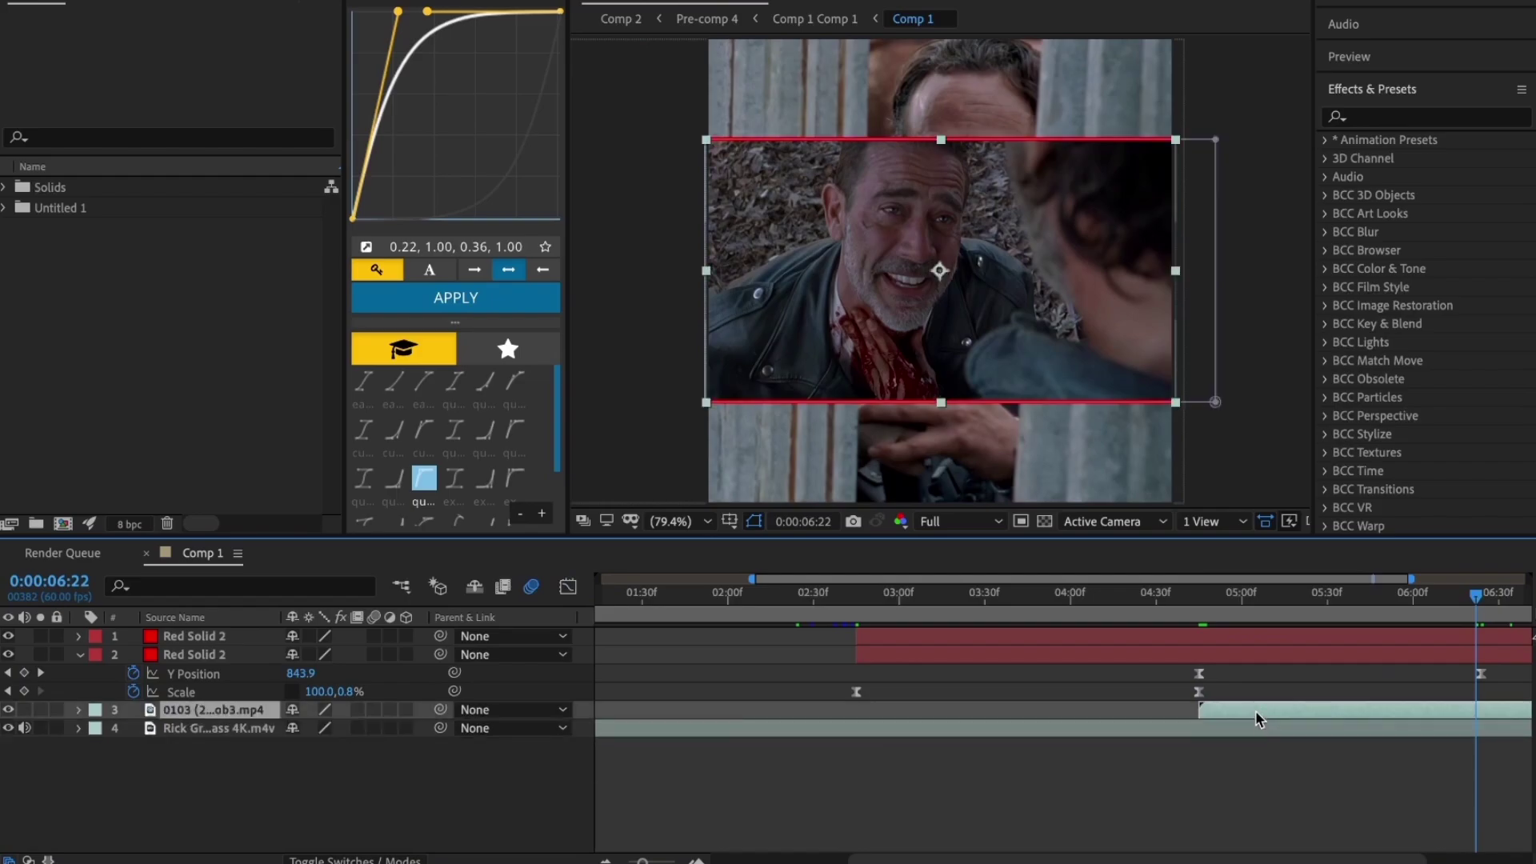
pyautogui.click(1238, 650)
pyautogui.press('u')
# Pre-compose the two red solid layers together and open the resulting composition
pyautogui.click(1235, 640)
pyautogui.keyDown('shift'); pyautogui.click(1235, 648); pyautogui.keyUp('shift')
pyautogui.hotkey('ctrl', 'shift', 'c')
pyautogui.press('Return')
pyautogui.click(1211, 613)
pyautogui.doubleClick(1214, 634)
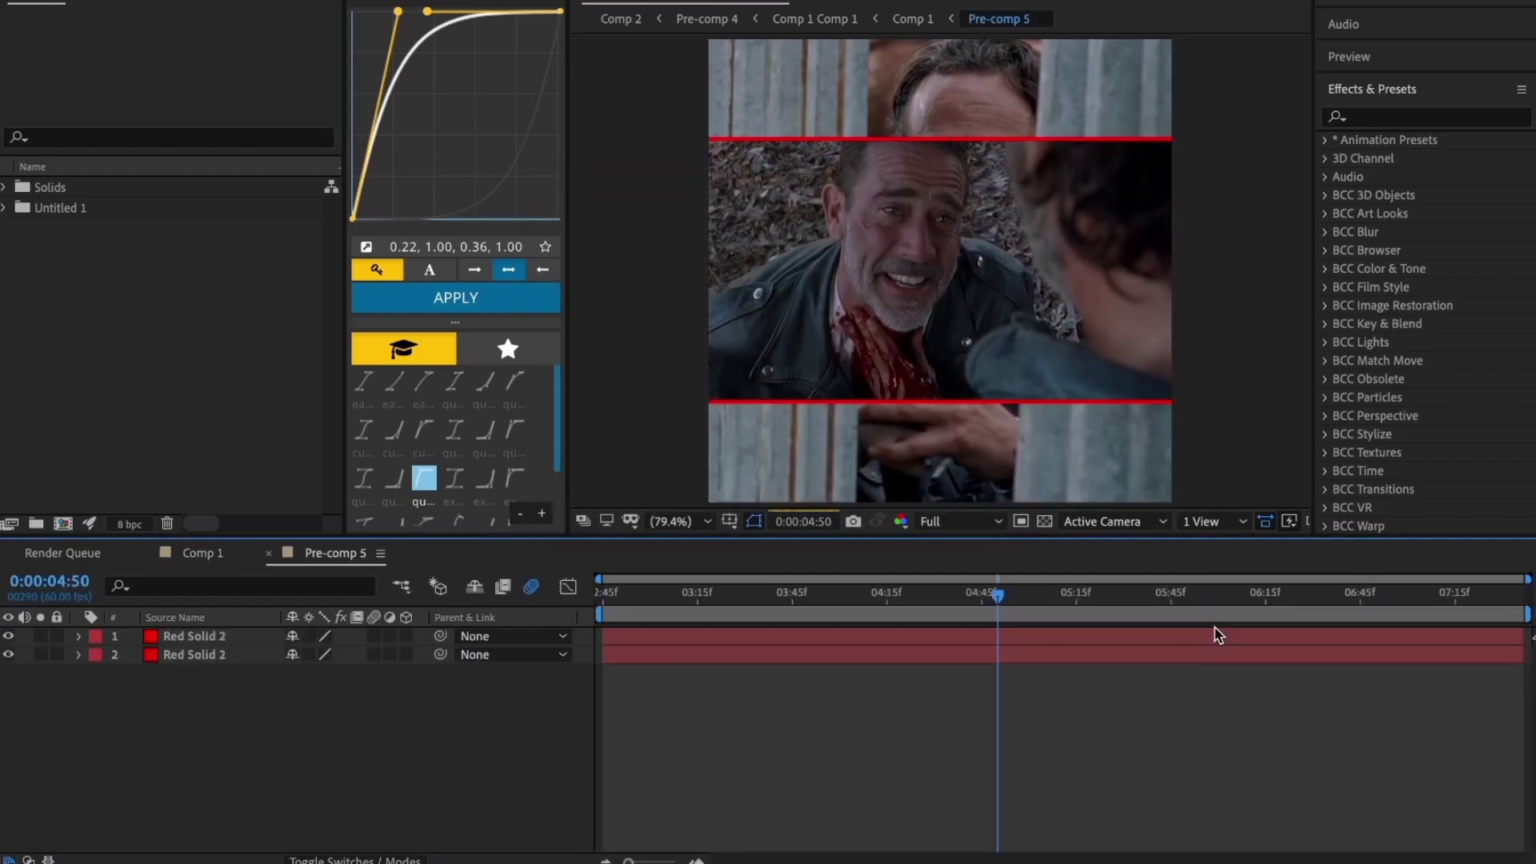
# Pre-compose the two red solid layers inside Pre-comp 5 together, moving all attributes into the new composition
pyautogui.click(1212, 658)
pyautogui.keyDown('shift'); pyautogui.click(1208, 639); pyautogui.keyUp('shift')
pyautogui.hotkey('ctrl', 'shift', 'c')
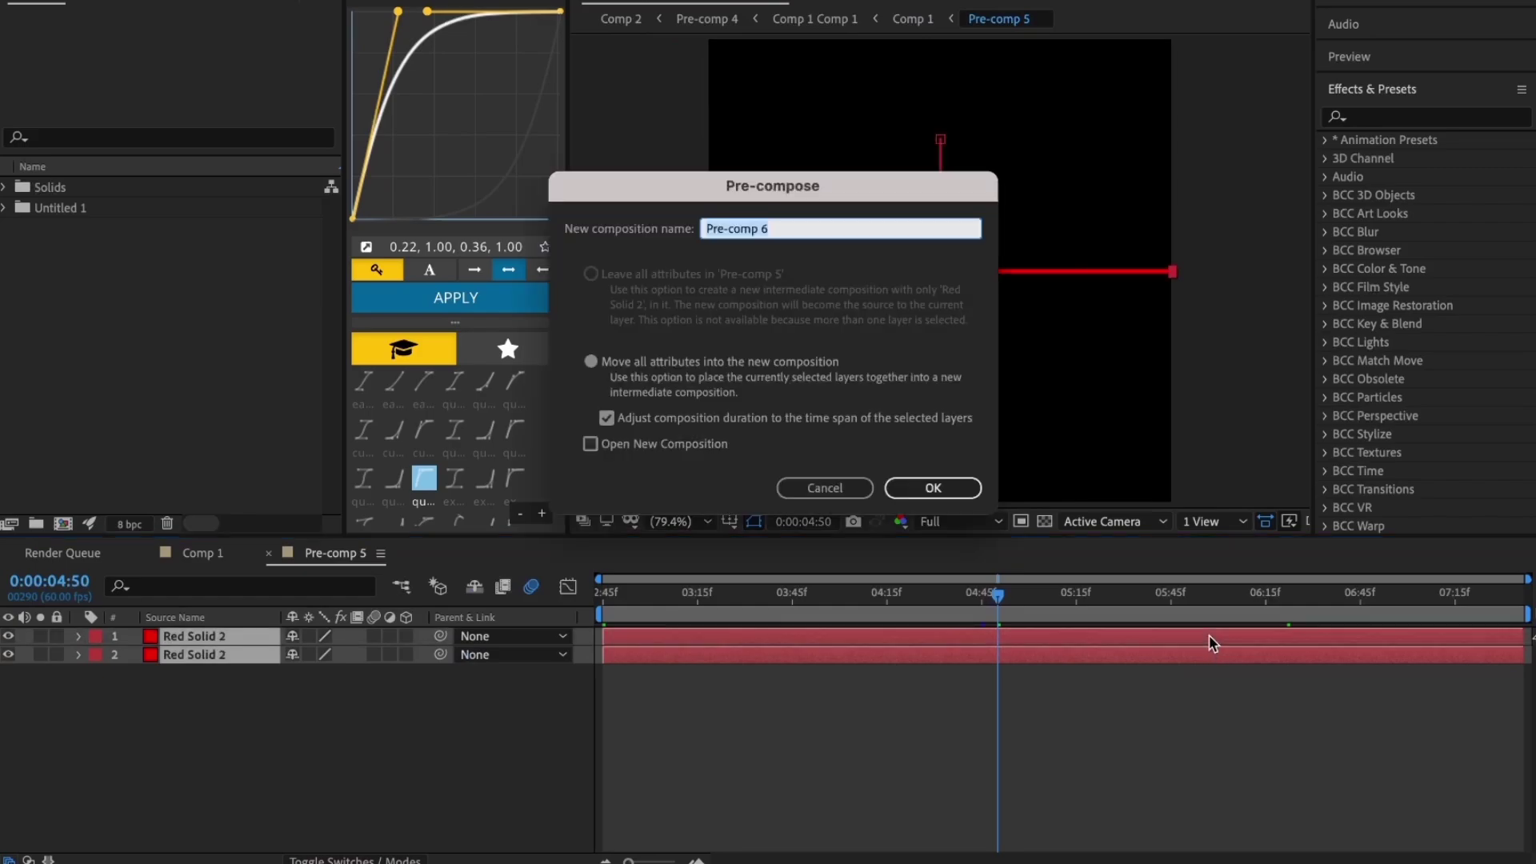
pyautogui.press('Return')
# Duplicate the nested red lines pre-comp and move the selected copy to the bottom of the layer stack
pyautogui.click(1201, 691)
pyautogui.click(1145, 646)
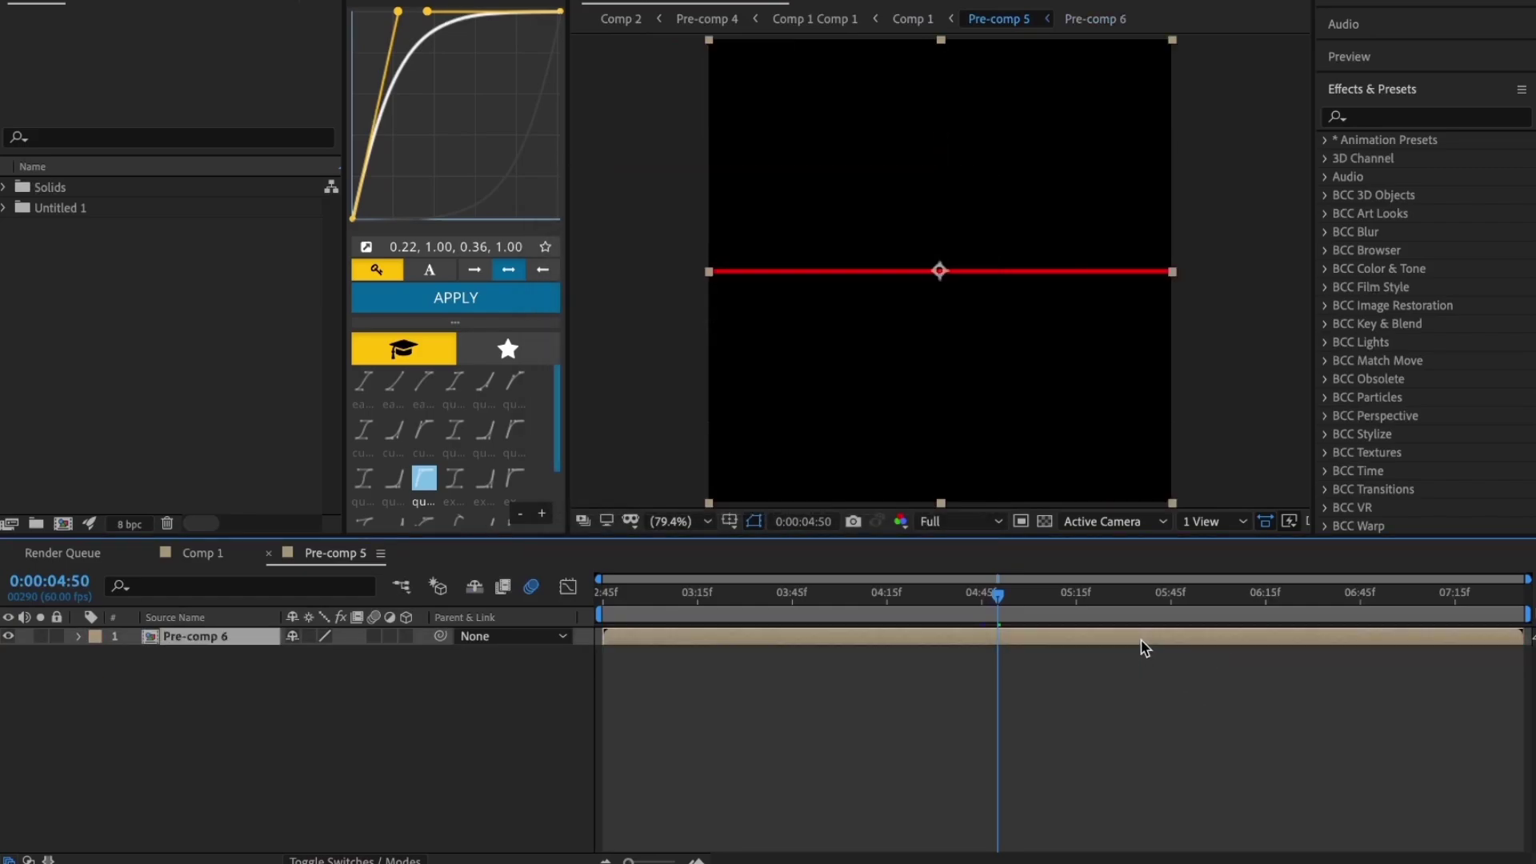
pyautogui.hotkey('ctrl', 'd')
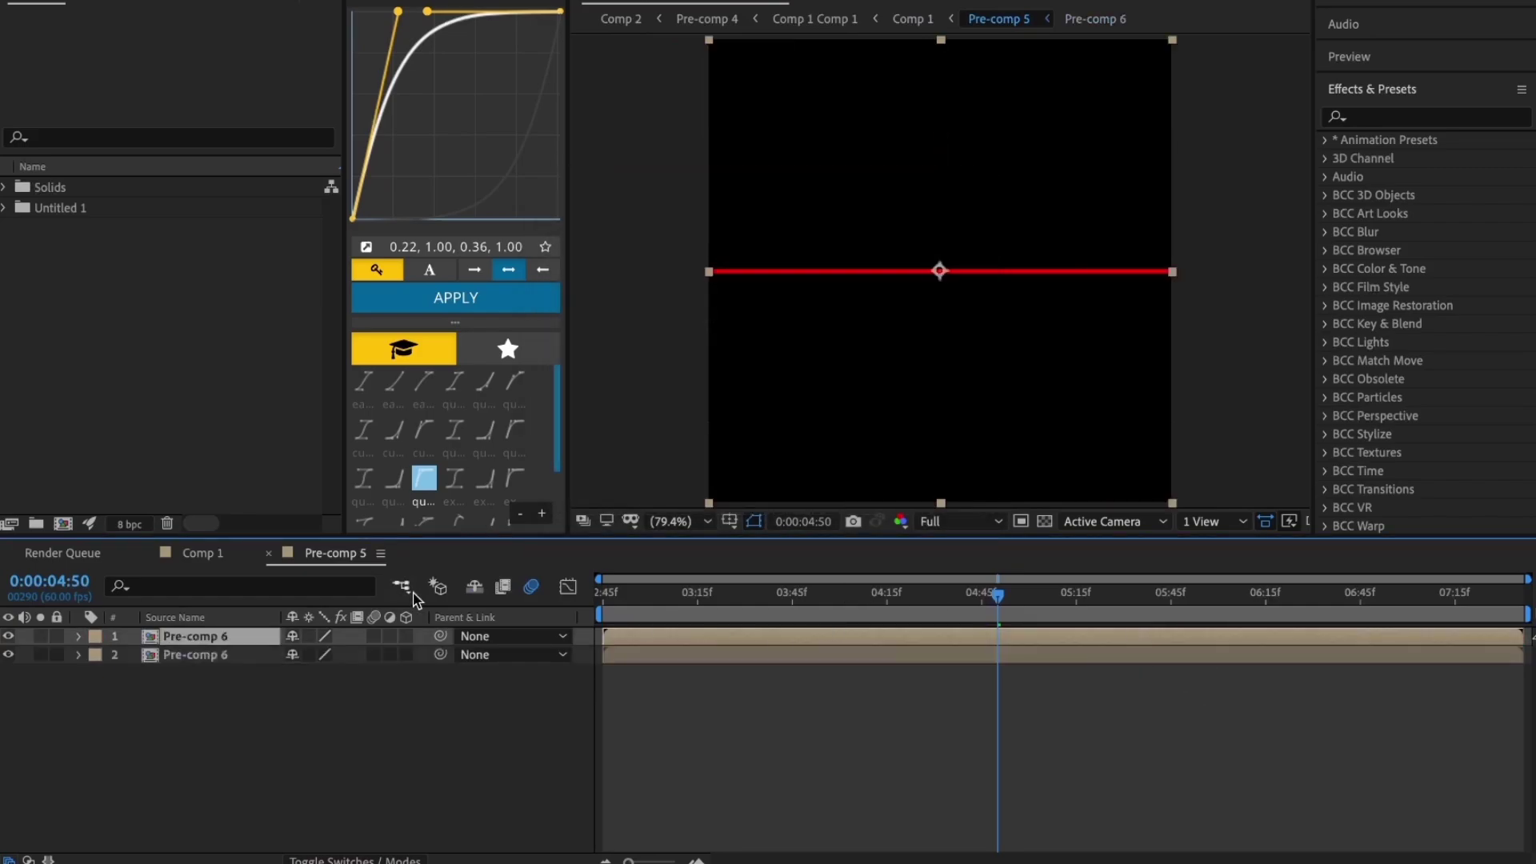
pyautogui.moveTo(173, 639); pyautogui.dragTo(185, 669)
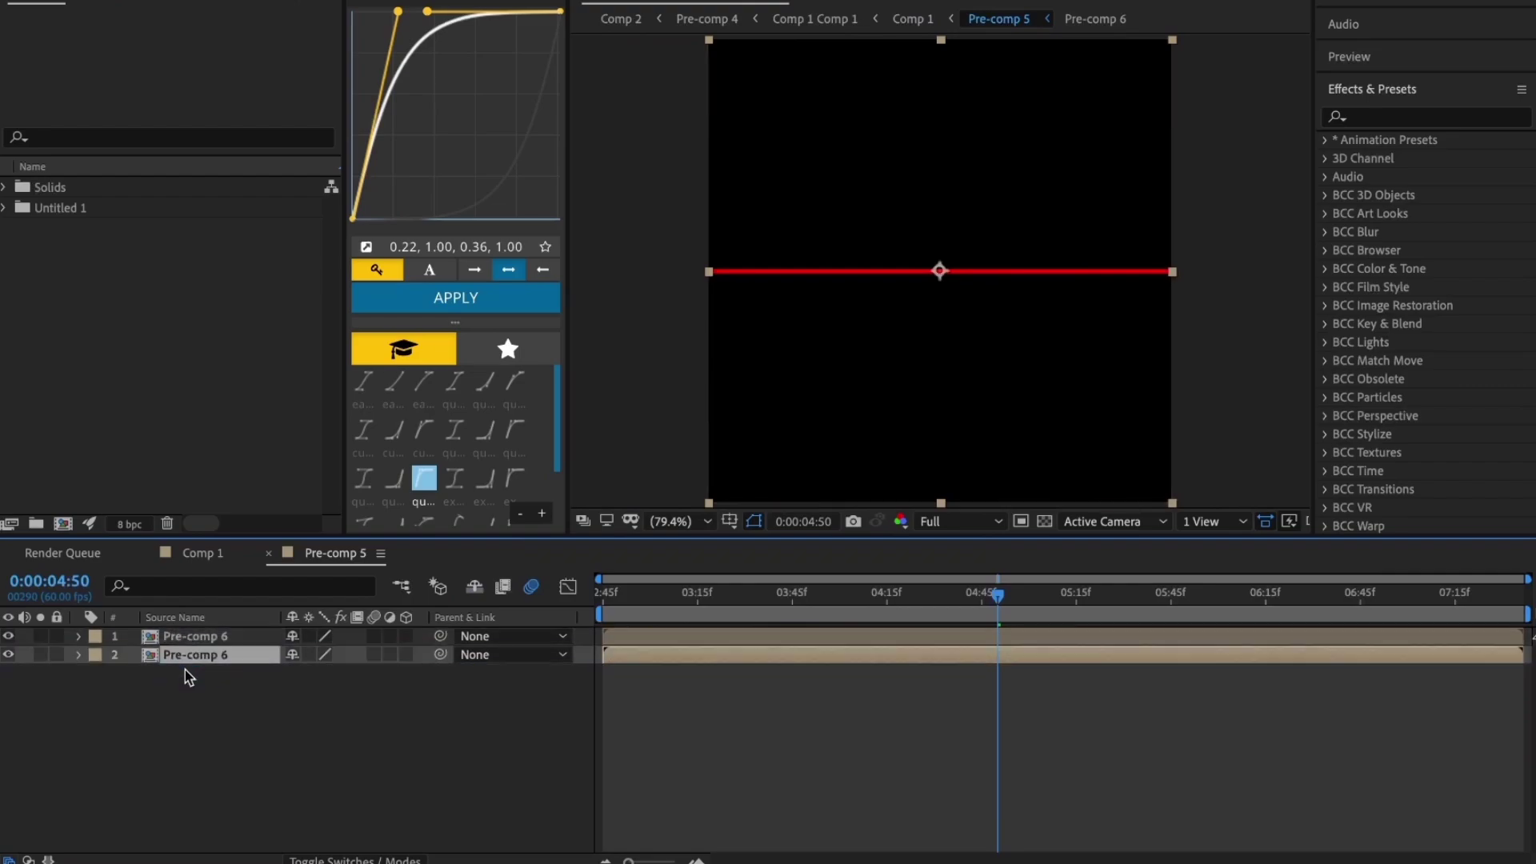
# Apply Turbulent Displace to the lower red lines pre-comp and set its Size to 15
pyautogui.click(1441, 121)
pyautogui.write('turbulent d')
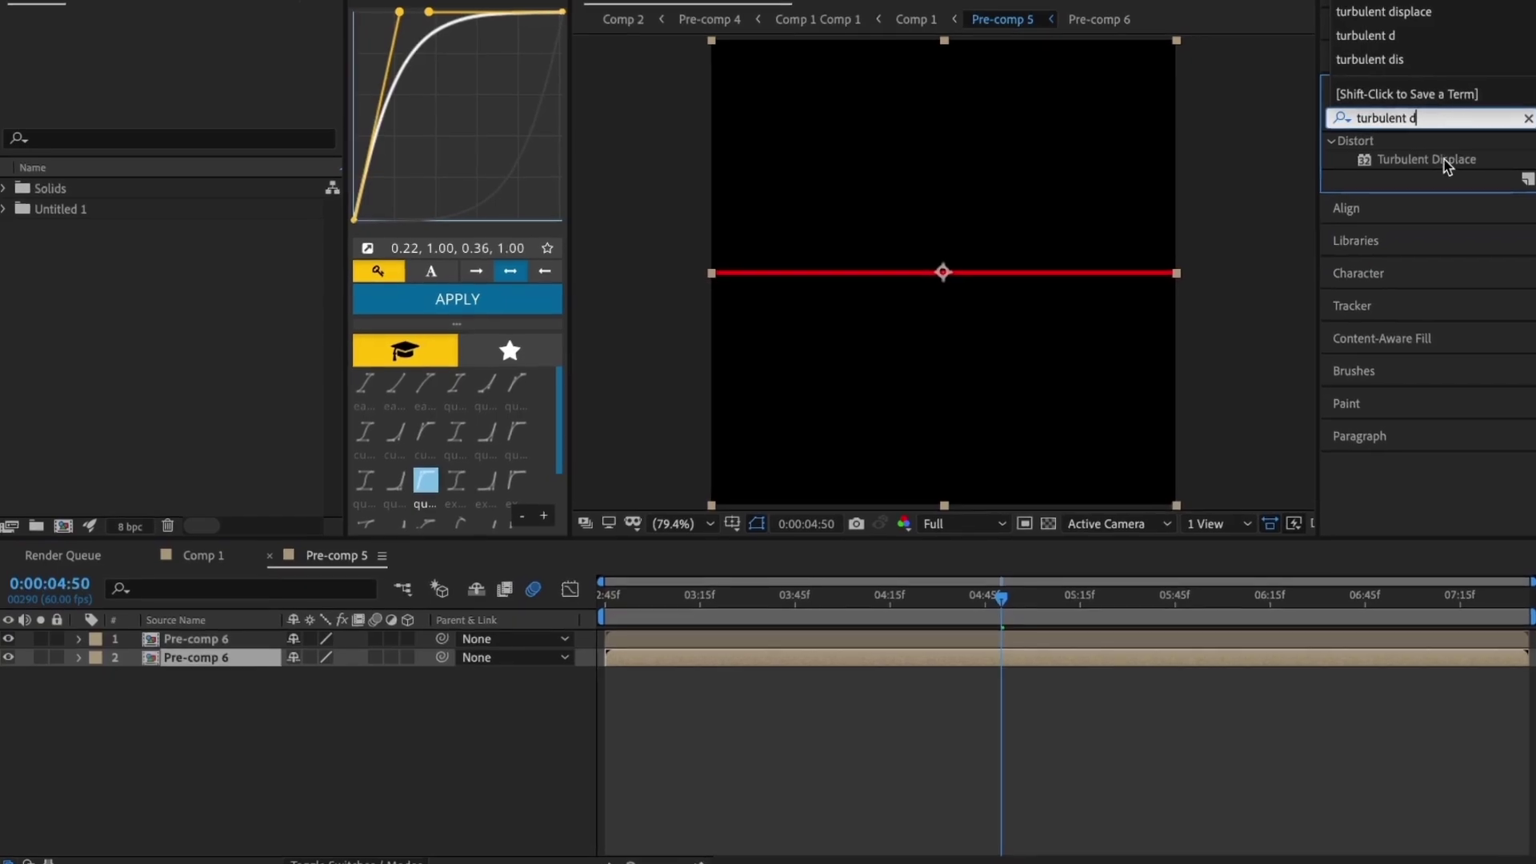
pyautogui.doubleClick(1439, 159)
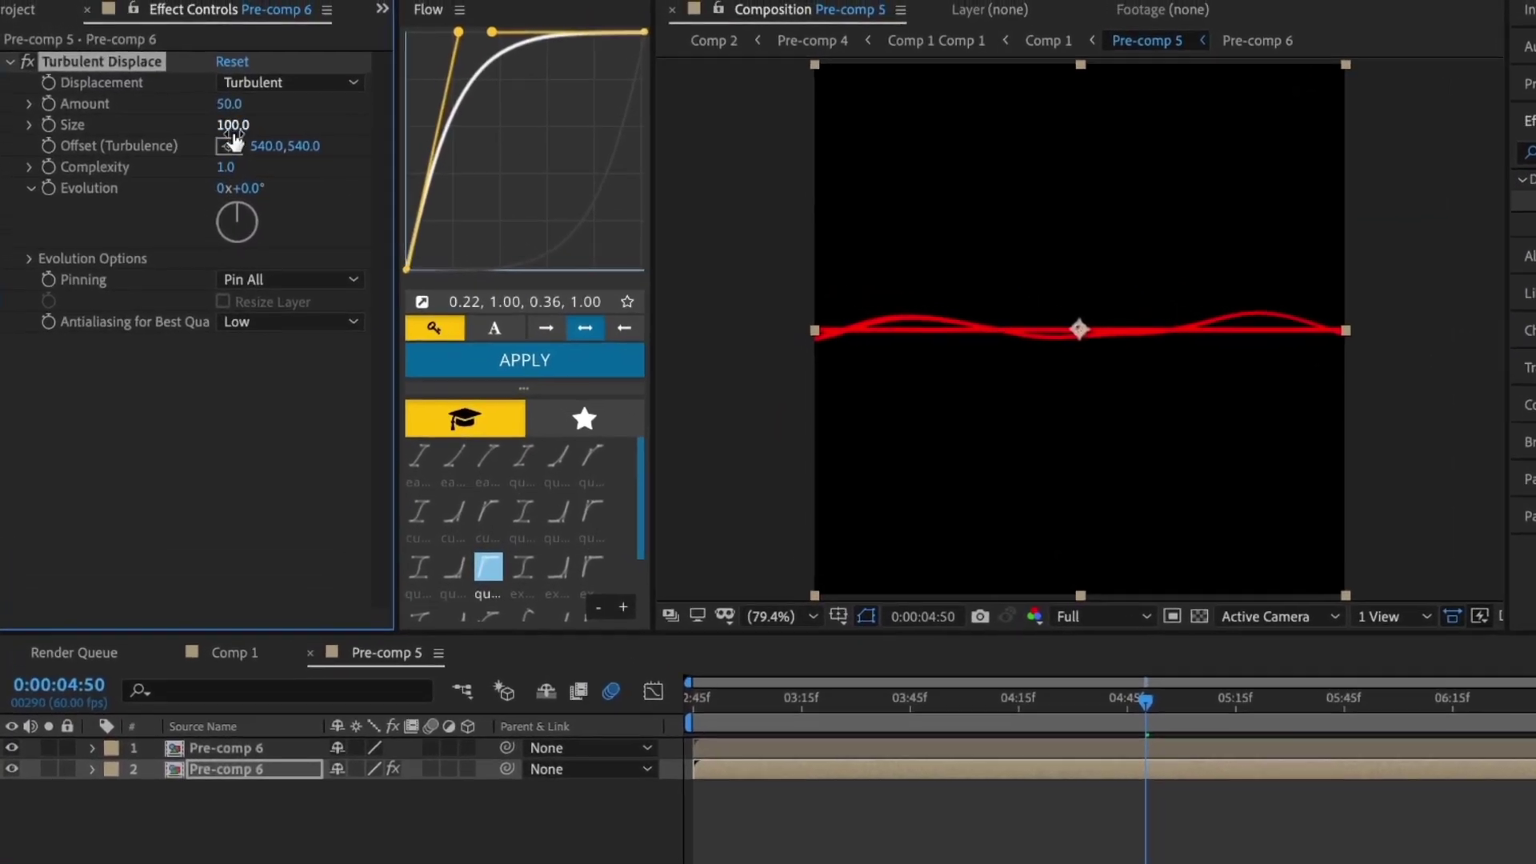
pyautogui.click(221, 112)
pyautogui.write('20')
pyautogui.press('Return')
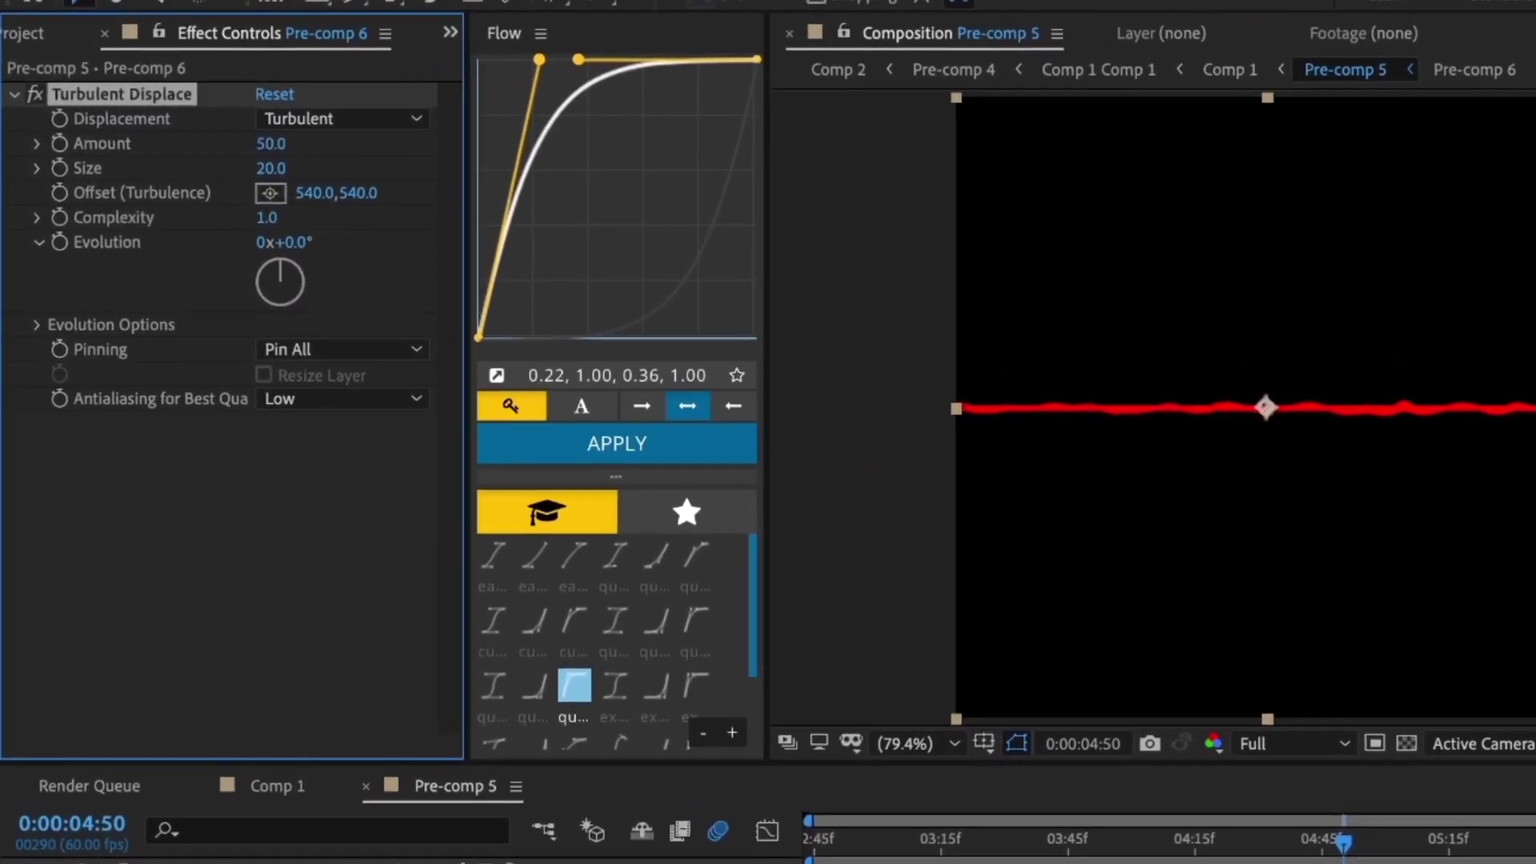
pyautogui.moveTo(282, 170); pyautogui.dragTo(270, 170)
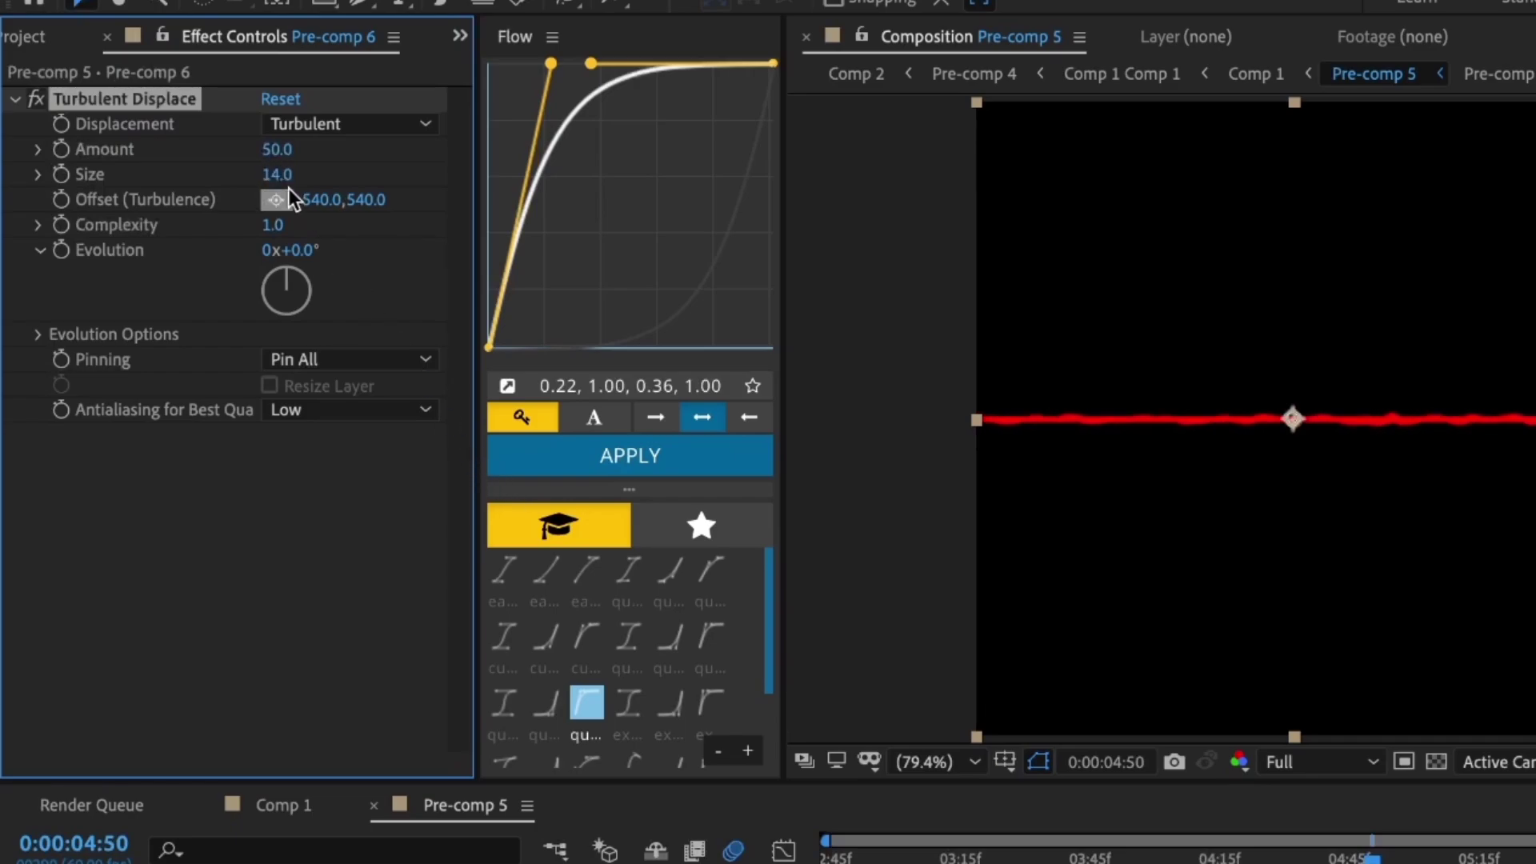
pyautogui.press('Return')
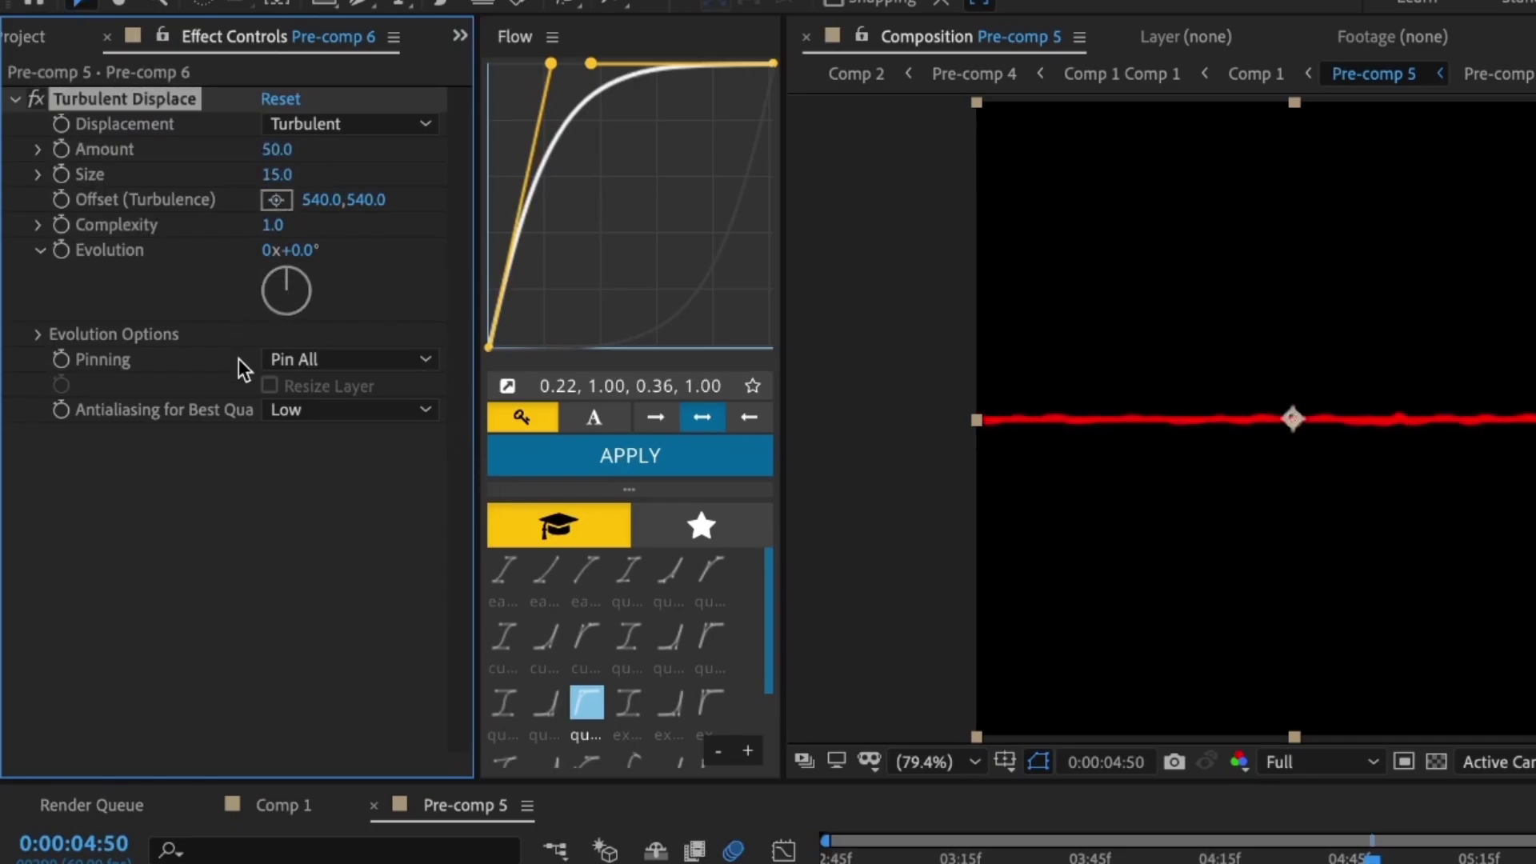
# Drive the Turbulent Displace Evolution with the expression time*500 and collapse the layer's properties
pyautogui.keyDown('alt'); pyautogui.click(61, 251); pyautogui.keyUp('alt')
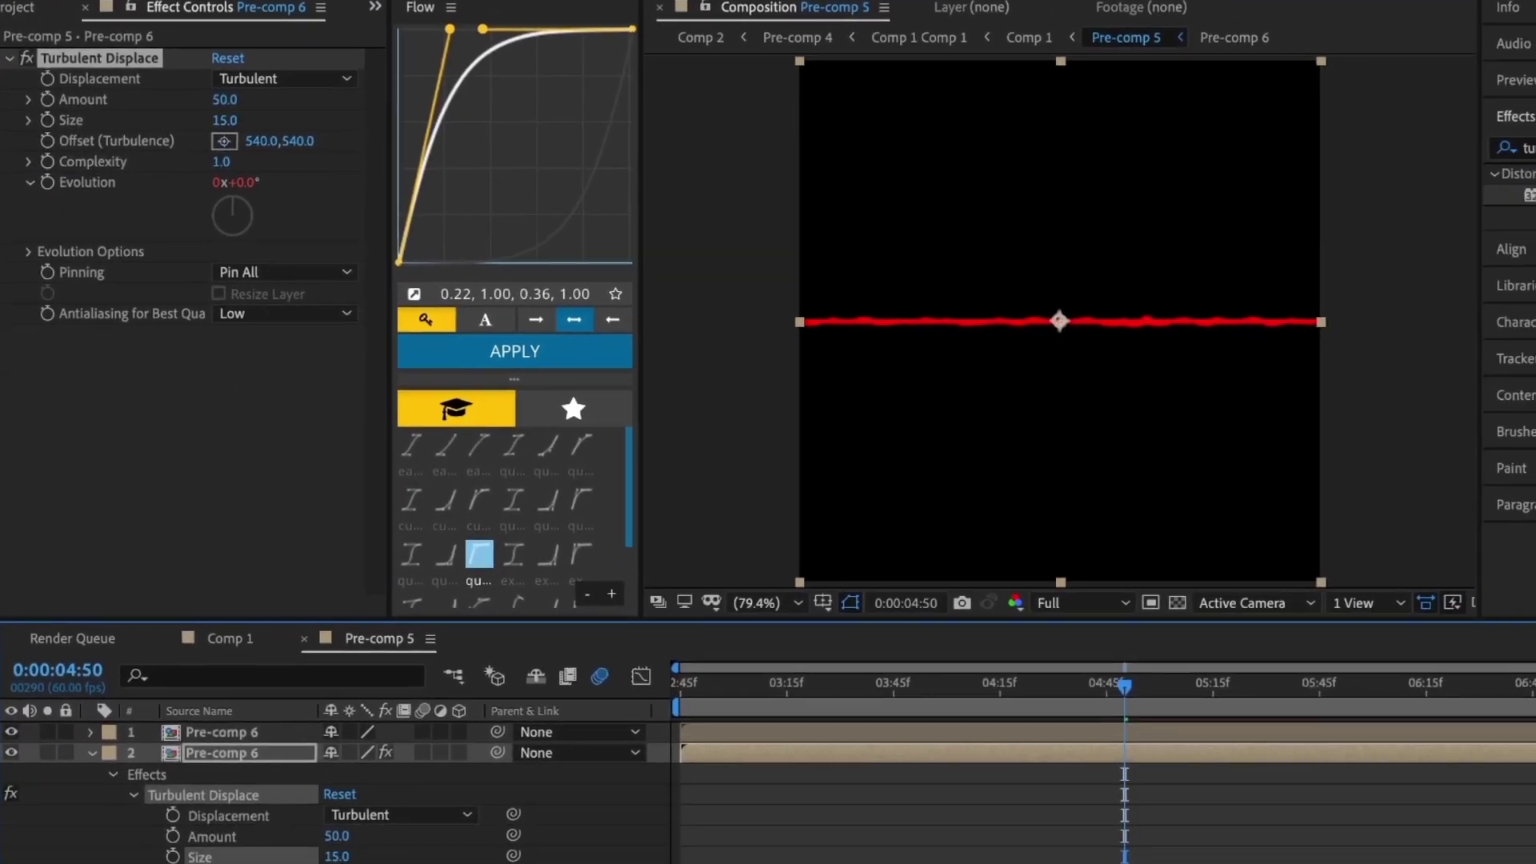
pyautogui.write('time*500')
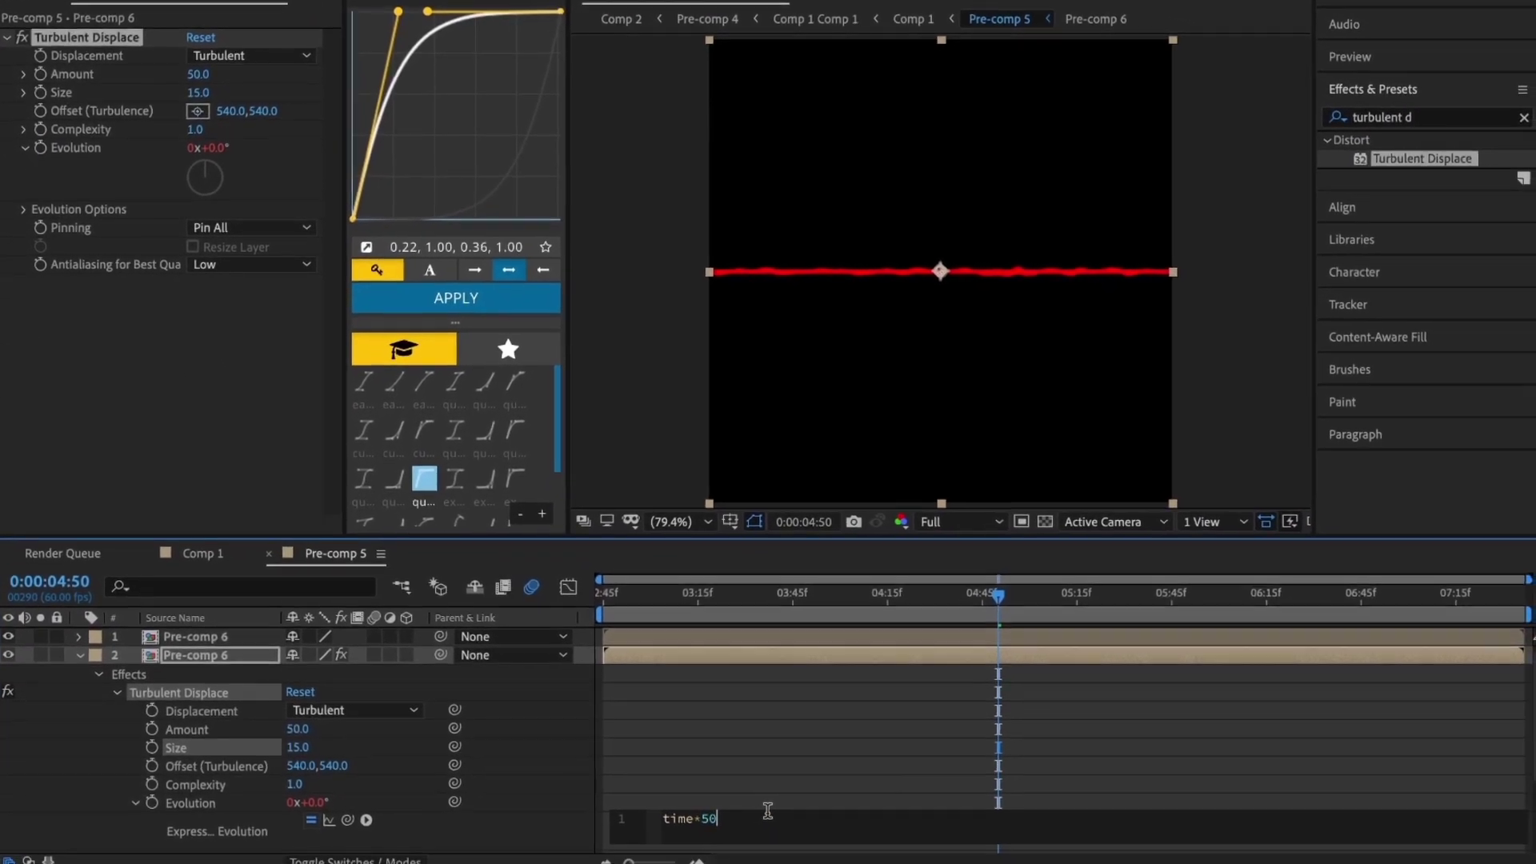
pyautogui.click(766, 769)
pyautogui.click(778, 659)
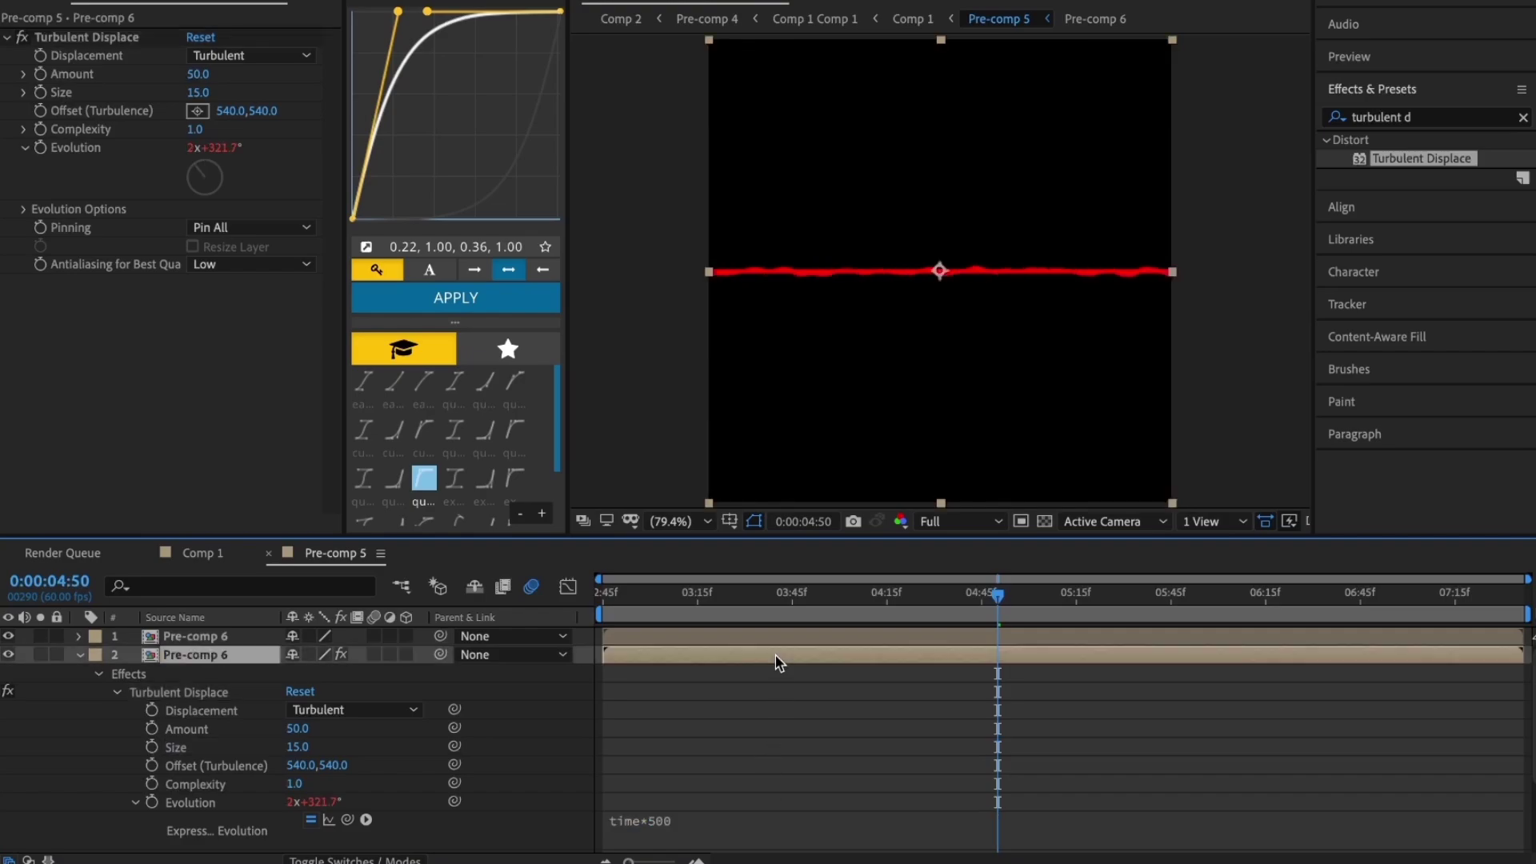
pyautogui.press('u')
# Play back the turbulent red lines separating from the start of Pre-comp 5
pyautogui.moveTo(781, 596); pyautogui.dragTo(590, 622)
pyautogui.click(701, 709)
pyautogui.press('space')
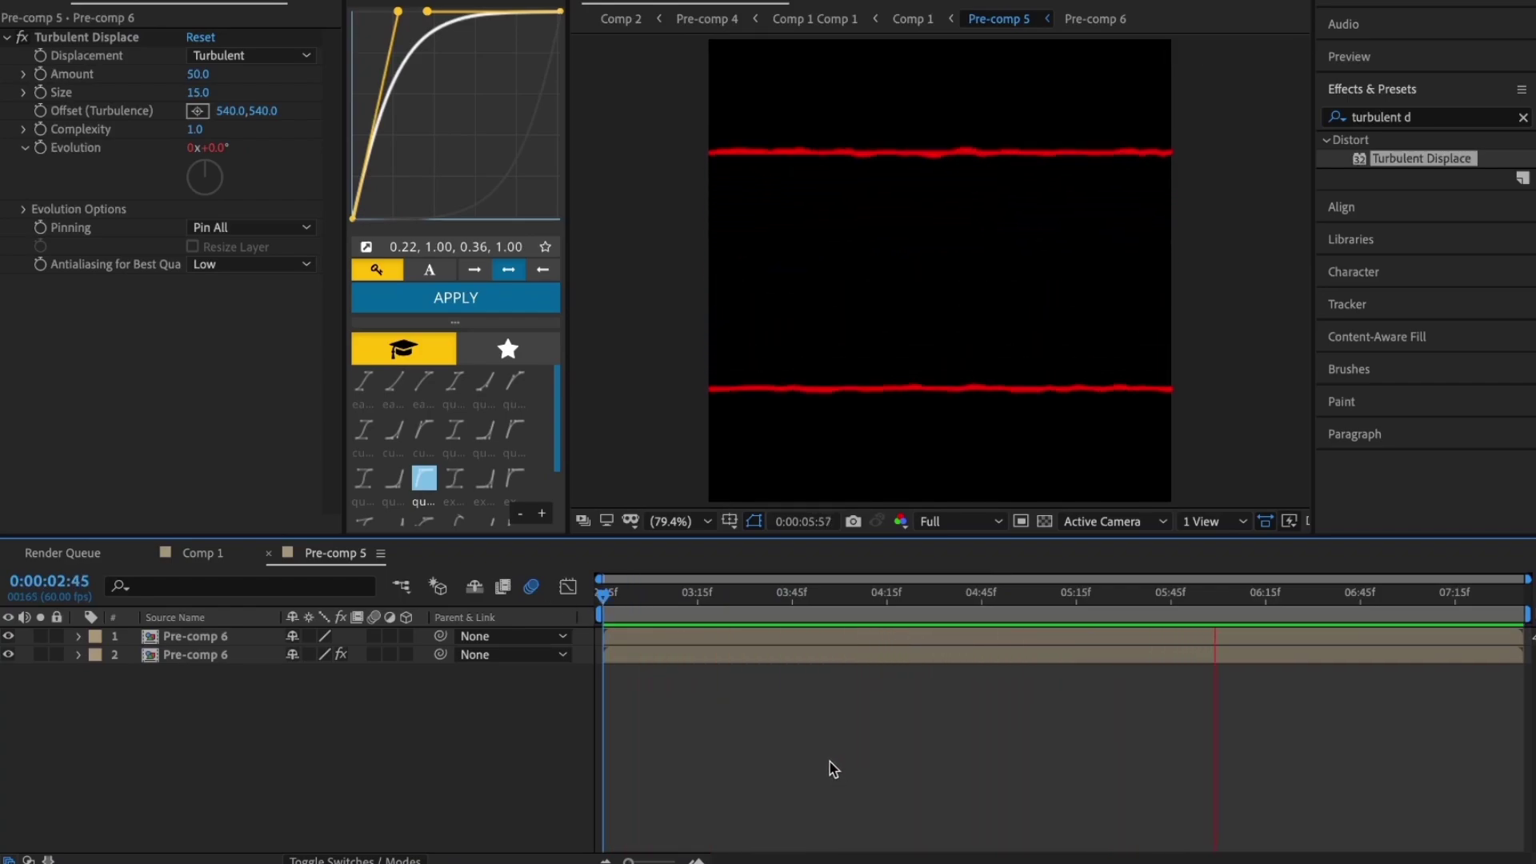
pyautogui.press('space')
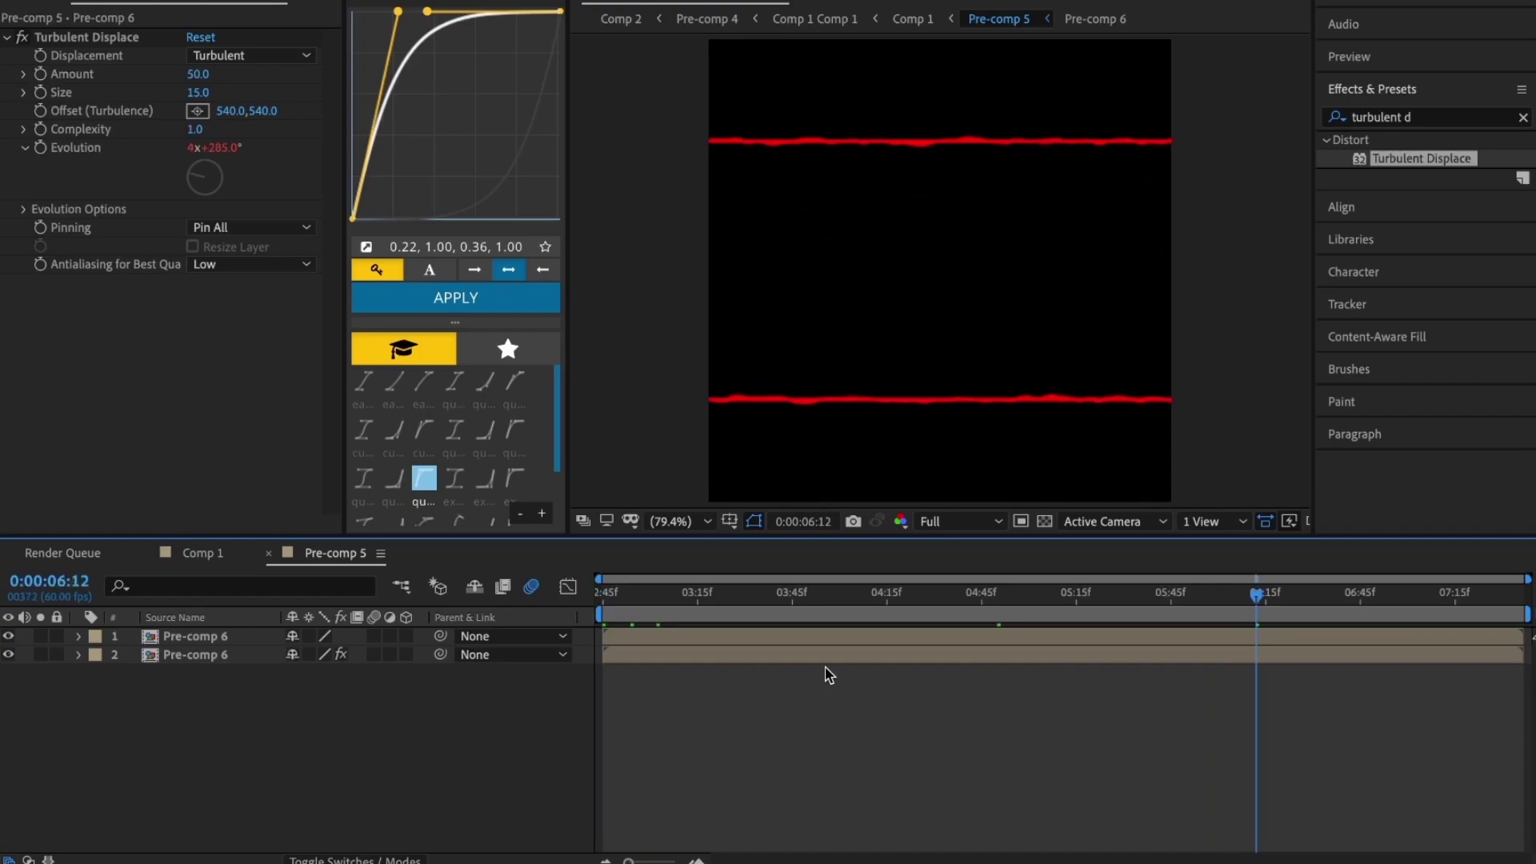
# Return to Comp 1 and apply Deep Glow to the Pre-comp 5 layer
pyautogui.click(213, 560)
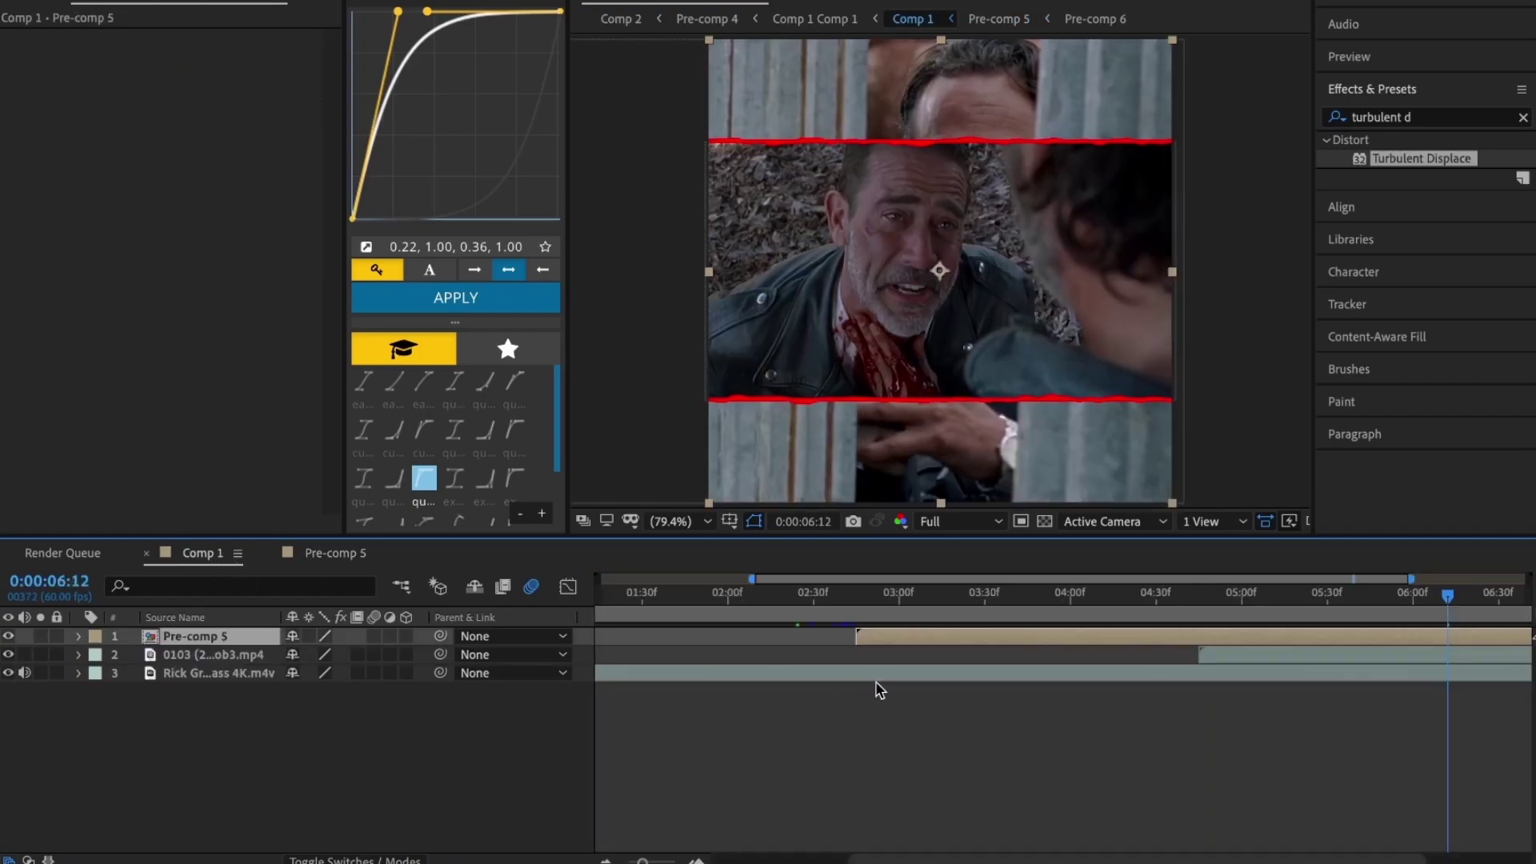
pyautogui.click(1422, 118)
pyautogui.write('deep glow')
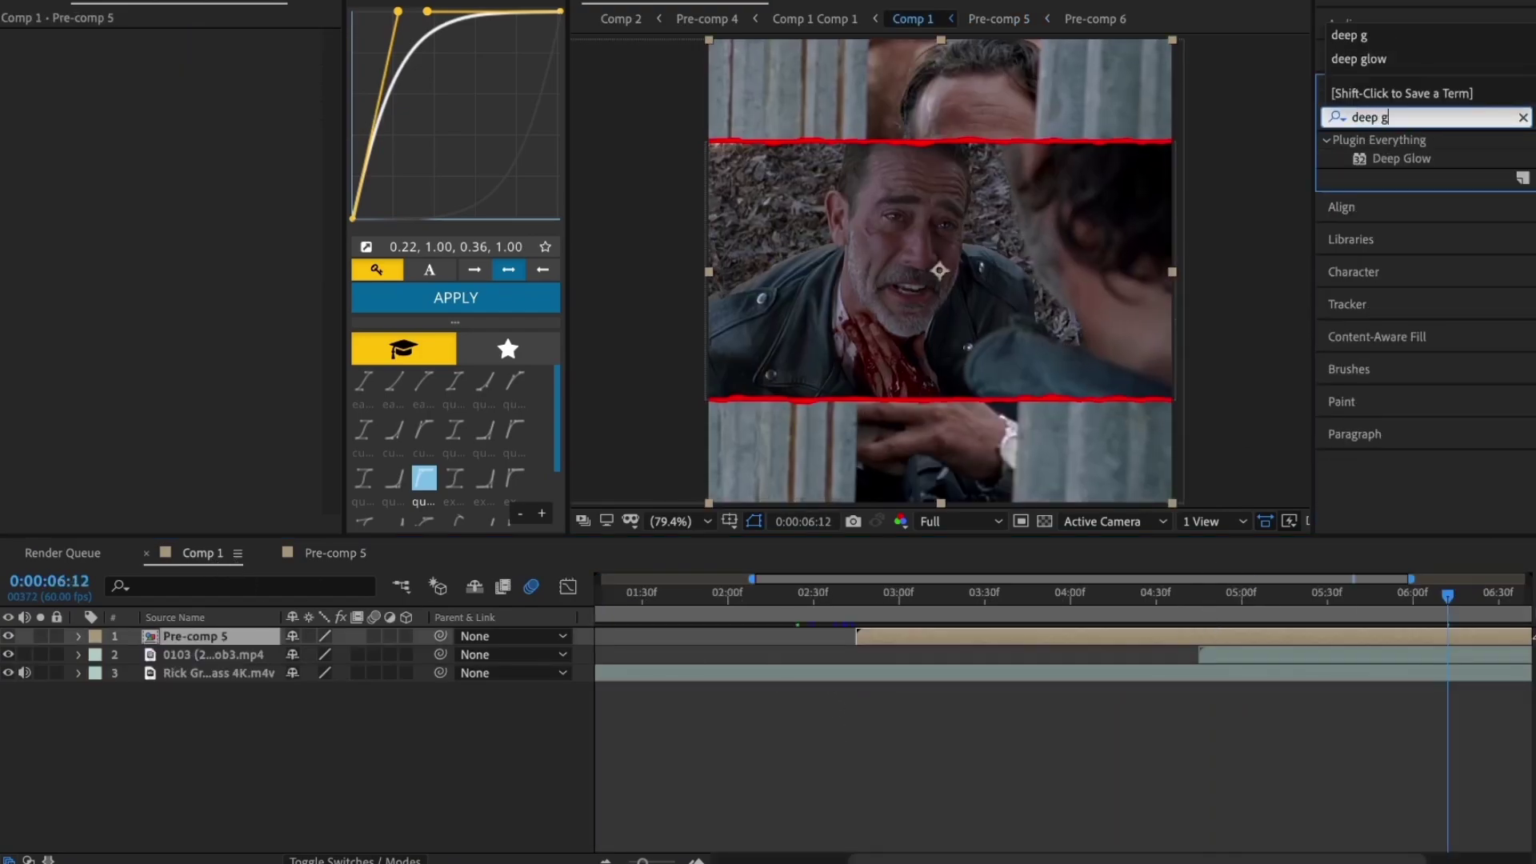
pyautogui.doubleClick(1428, 159)
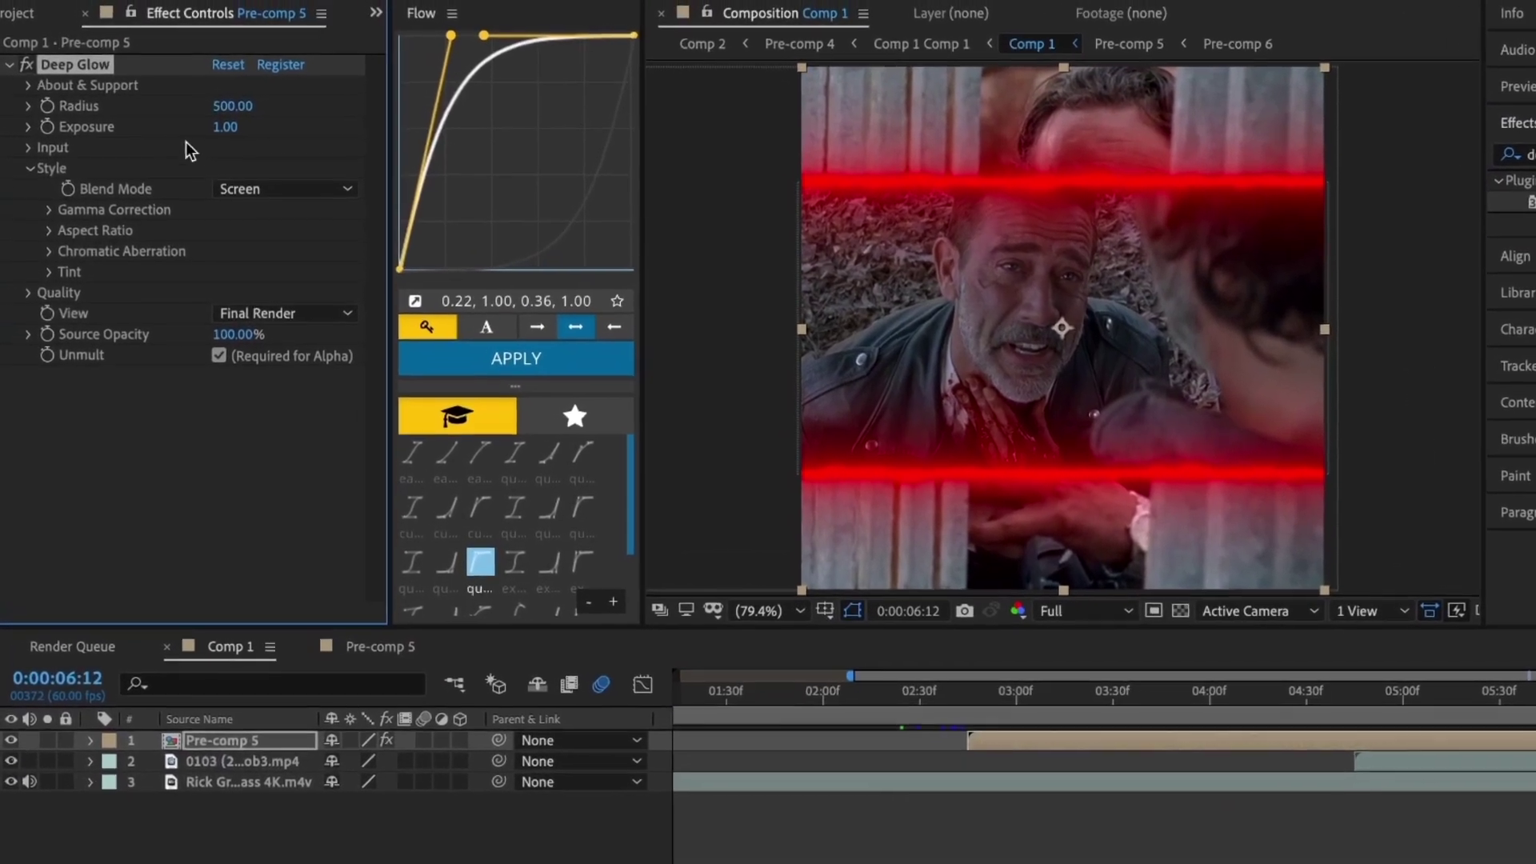
# Set the Deep Glow exposure to 0.6 and its radius to 400
pyautogui.click(200, 96)
pyautogui.write('0.6')
pyautogui.press('Return')
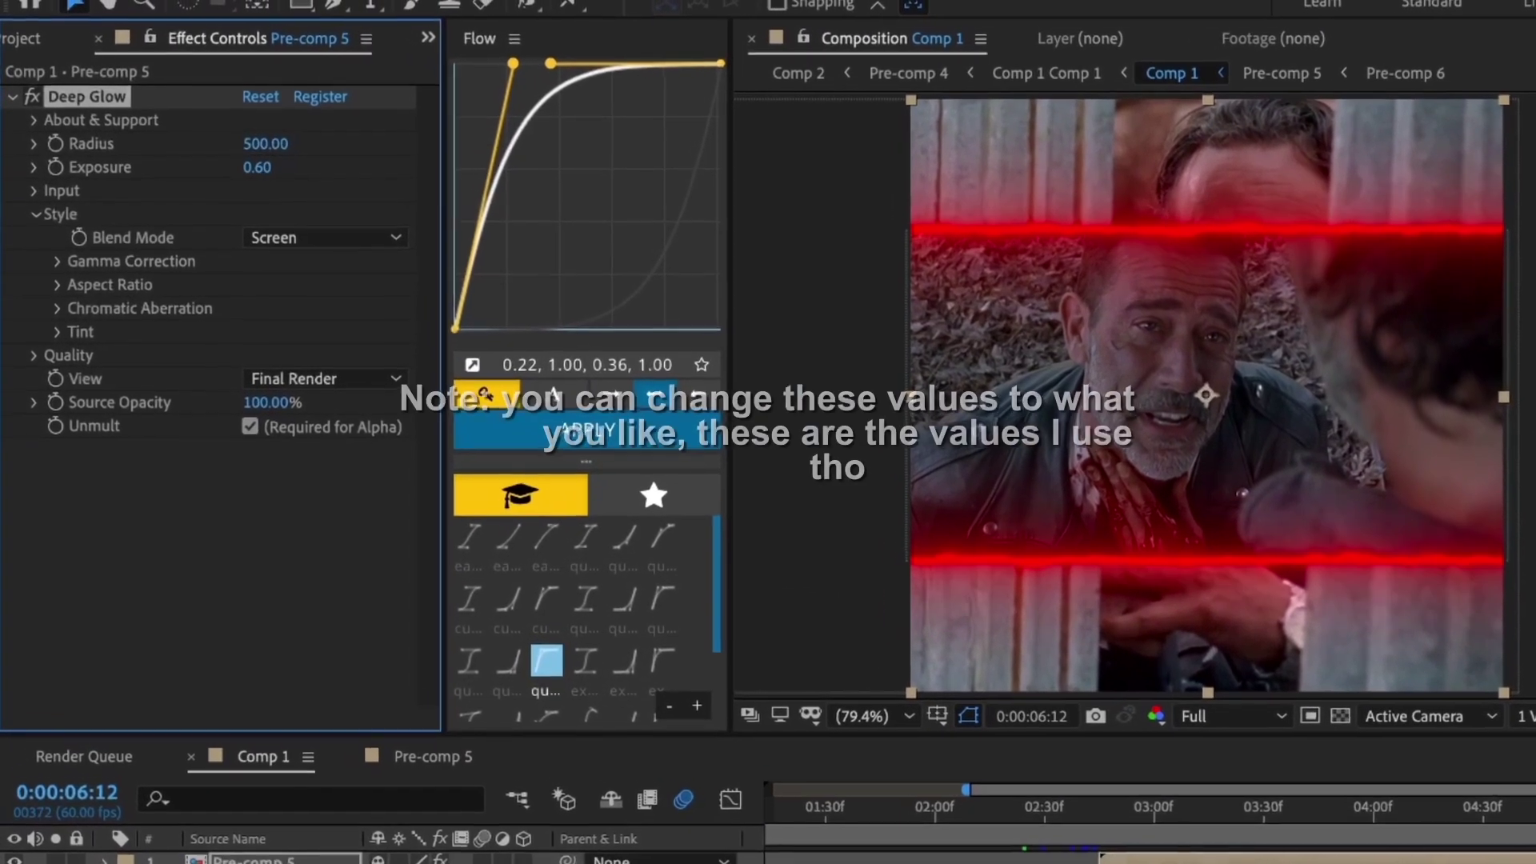
pyautogui.click(242, 119)
pyautogui.write('400')
pyautogui.press('Return')
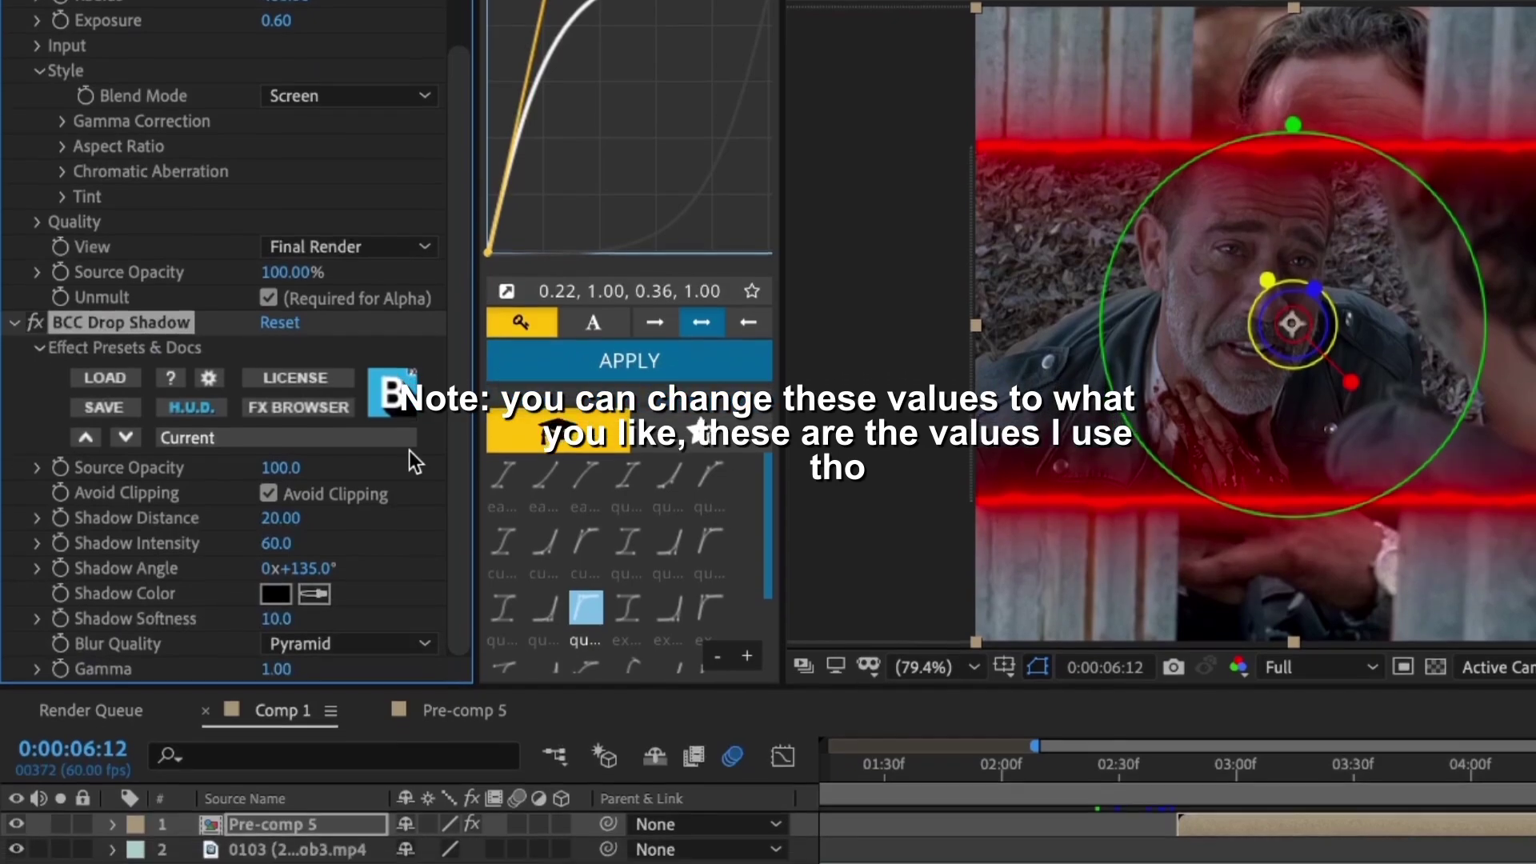
# Raise the Shadow Intensity of BCC Drop Shadow on Pre-comp 5 to 100
pyautogui.moveTo(276, 544); pyautogui.dragTo(354, 546)
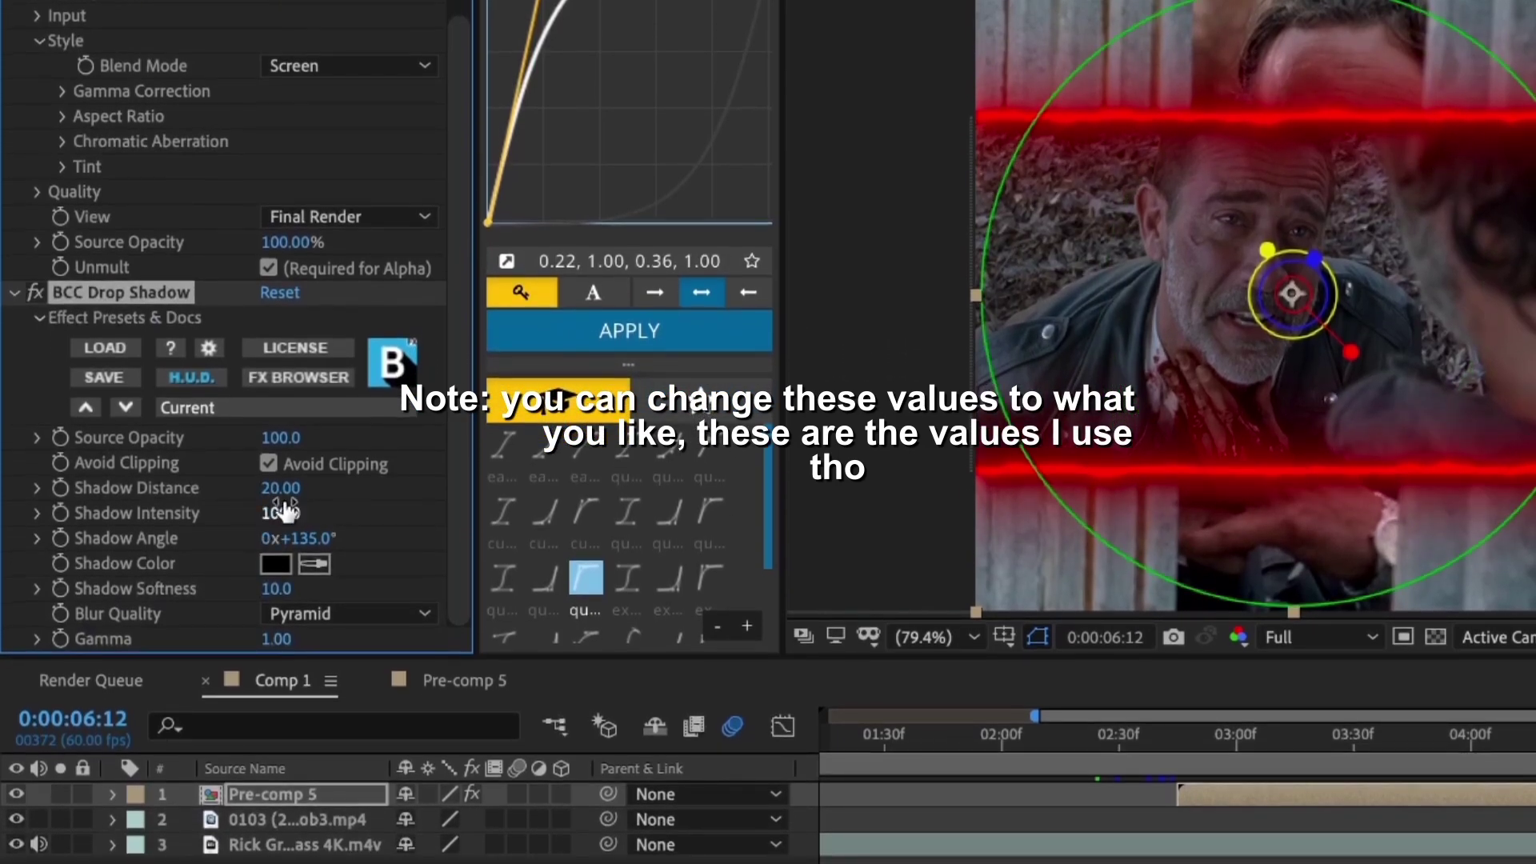
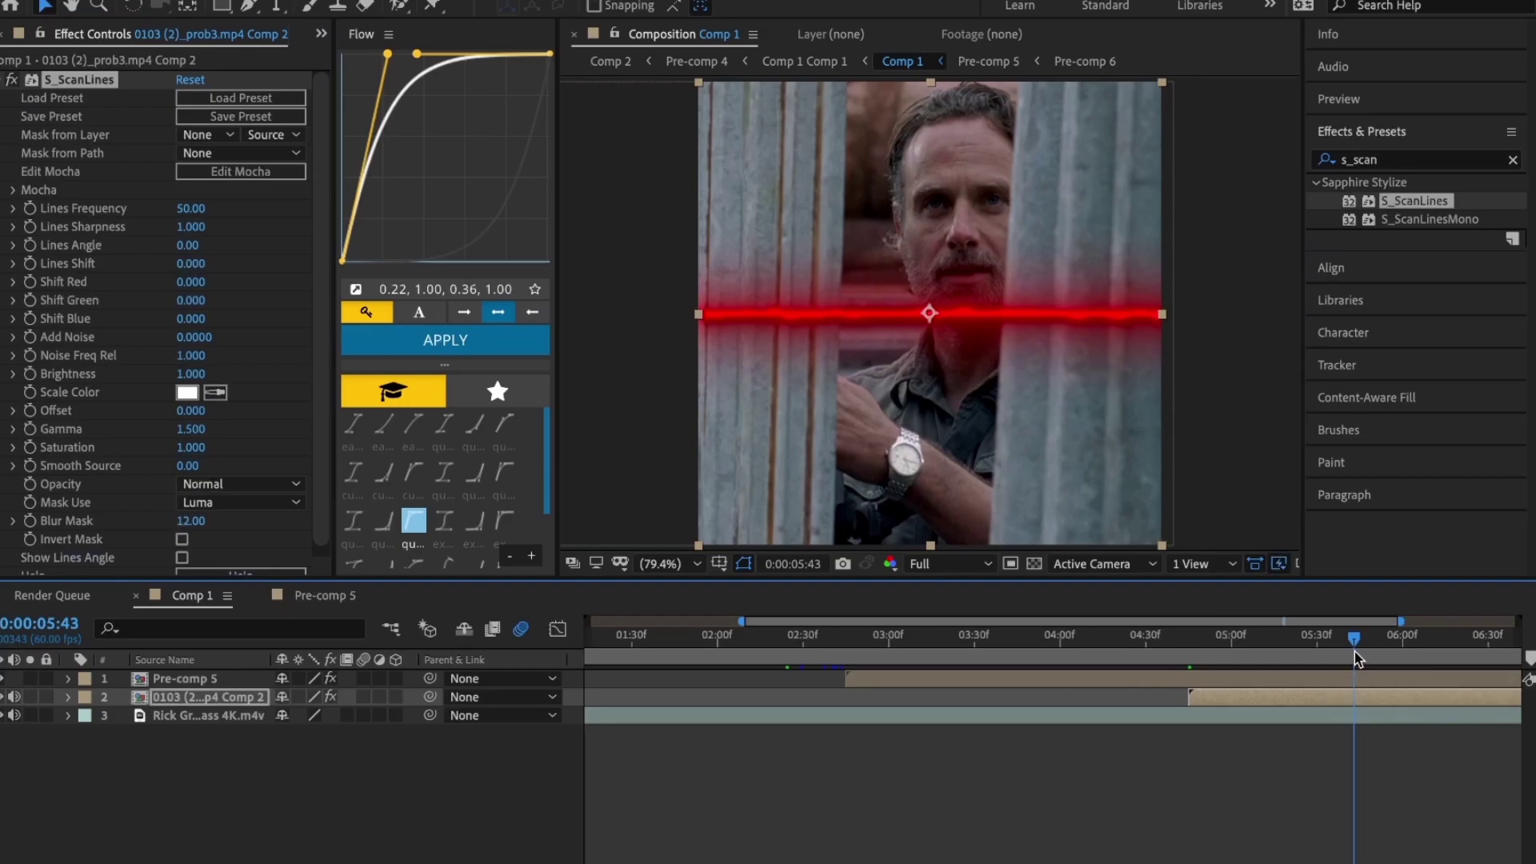
# With the split open at 0:00:05:56, set the S_ScanLines Lines Frequency to 86 and apply Black & White to the 0103 clip comp
pyautogui.moveTo(1355, 651); pyautogui.dragTo(1389, 651)
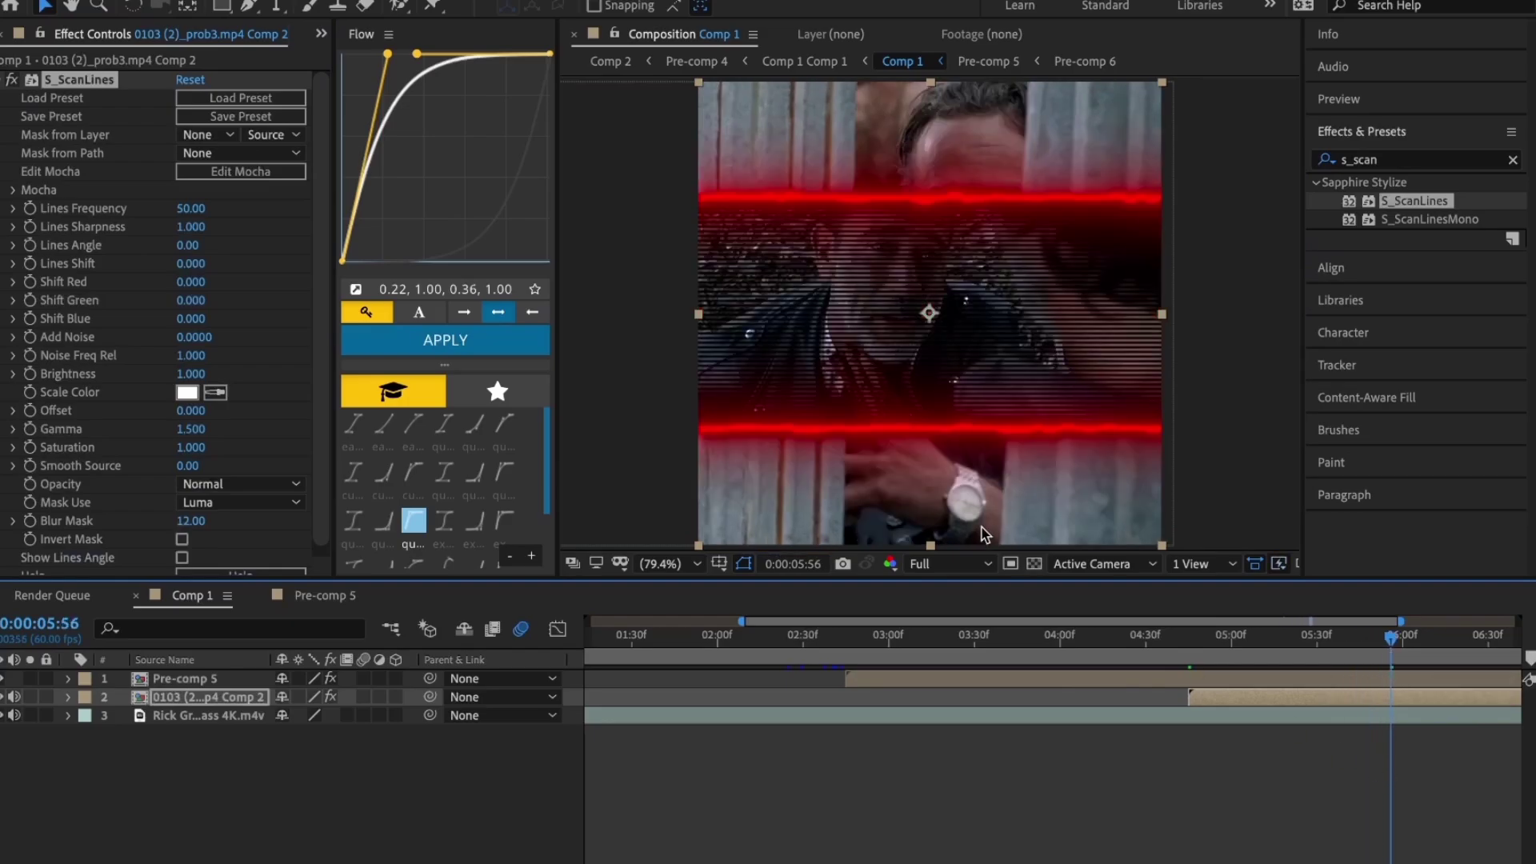
pyautogui.moveTo(192, 208); pyautogui.dragTo(229, 208)
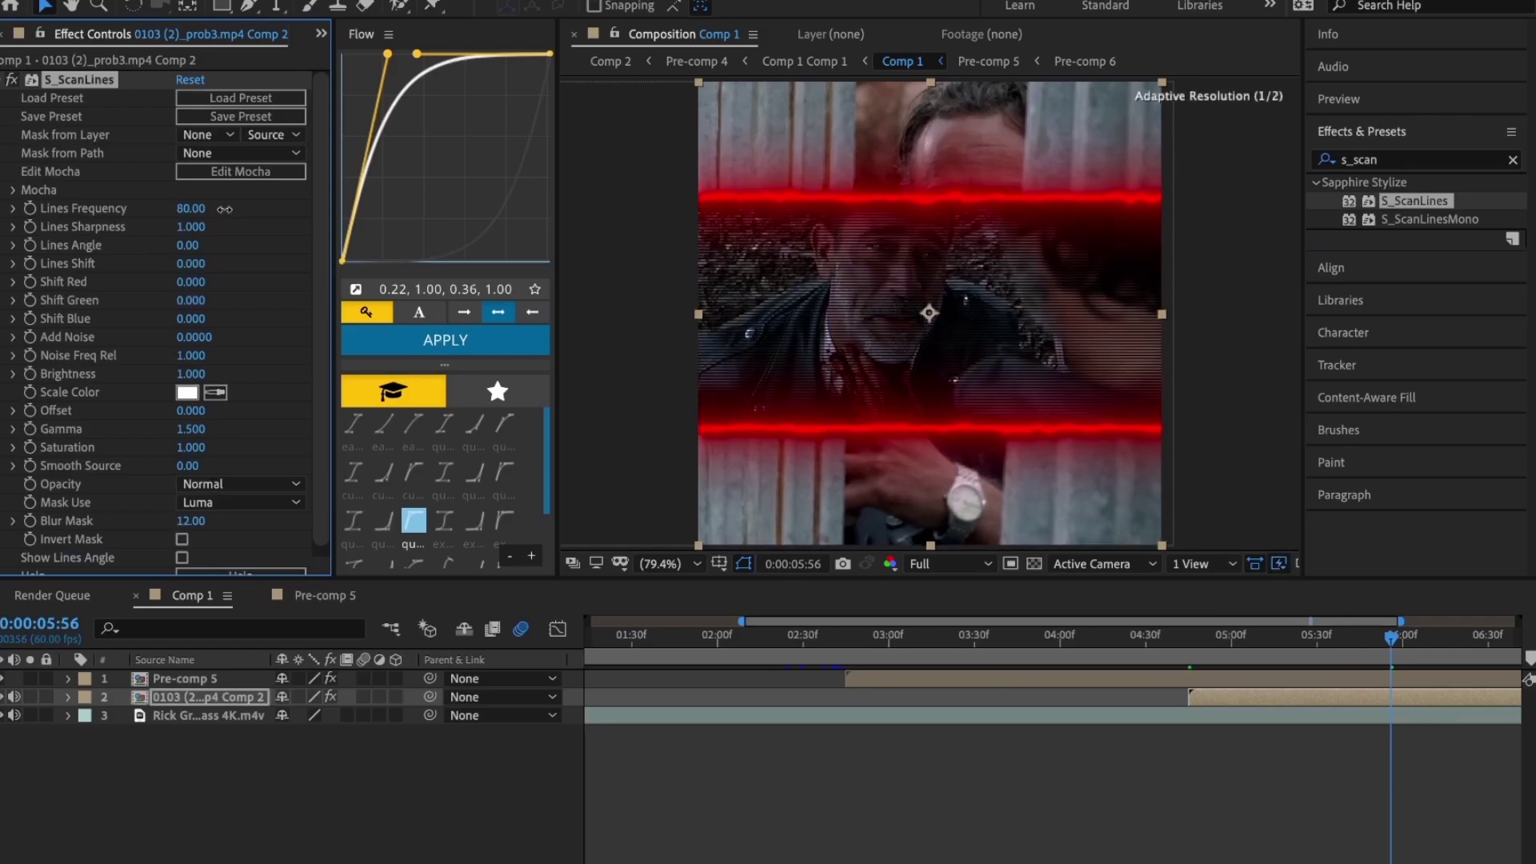
pyautogui.click(1389, 160)
pyautogui.write('blac')
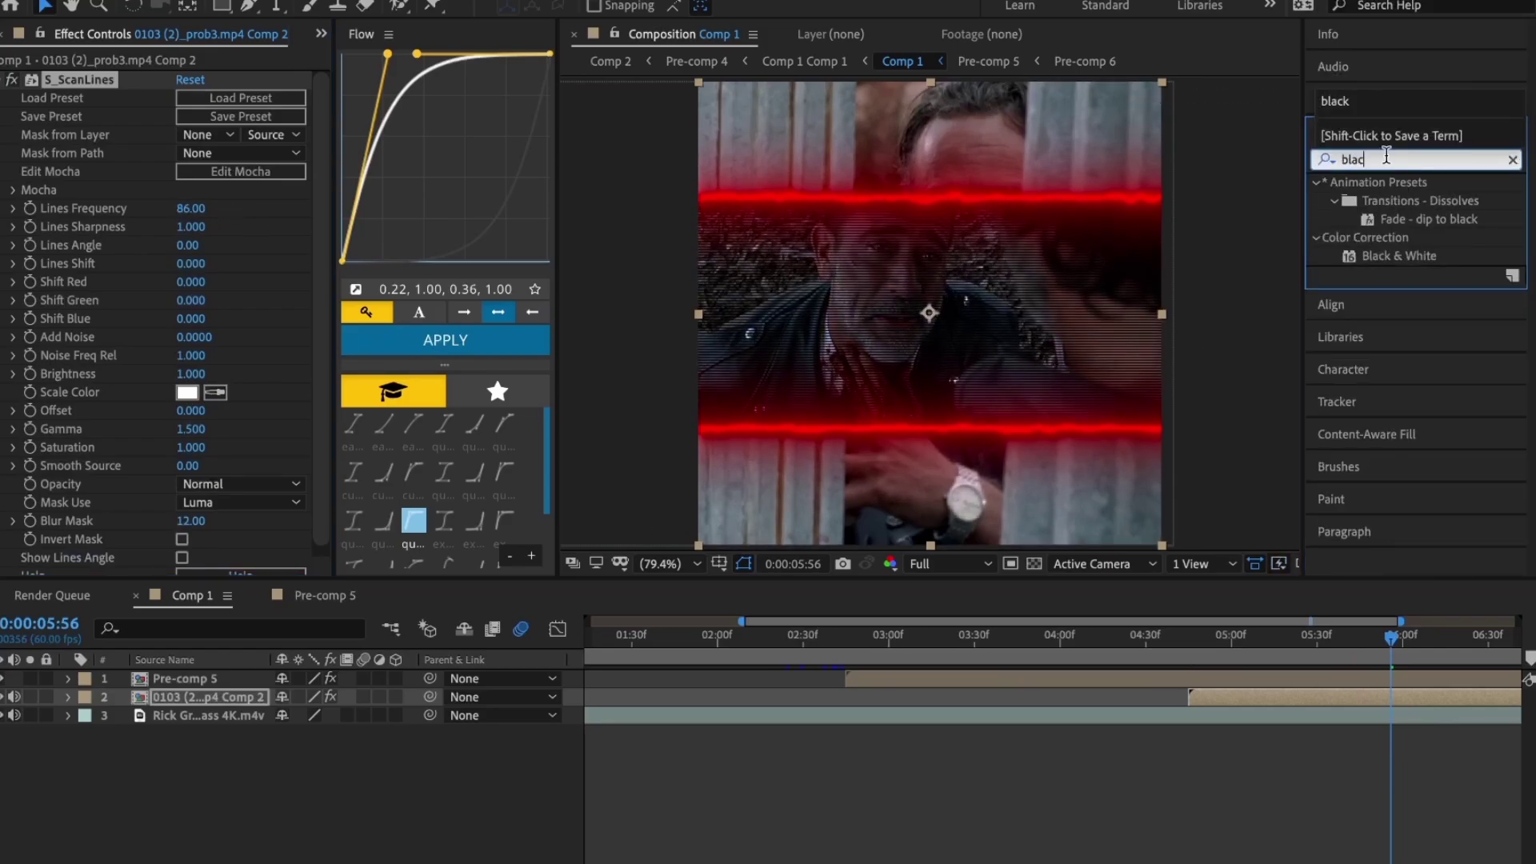
pyautogui.doubleClick(1389, 256)
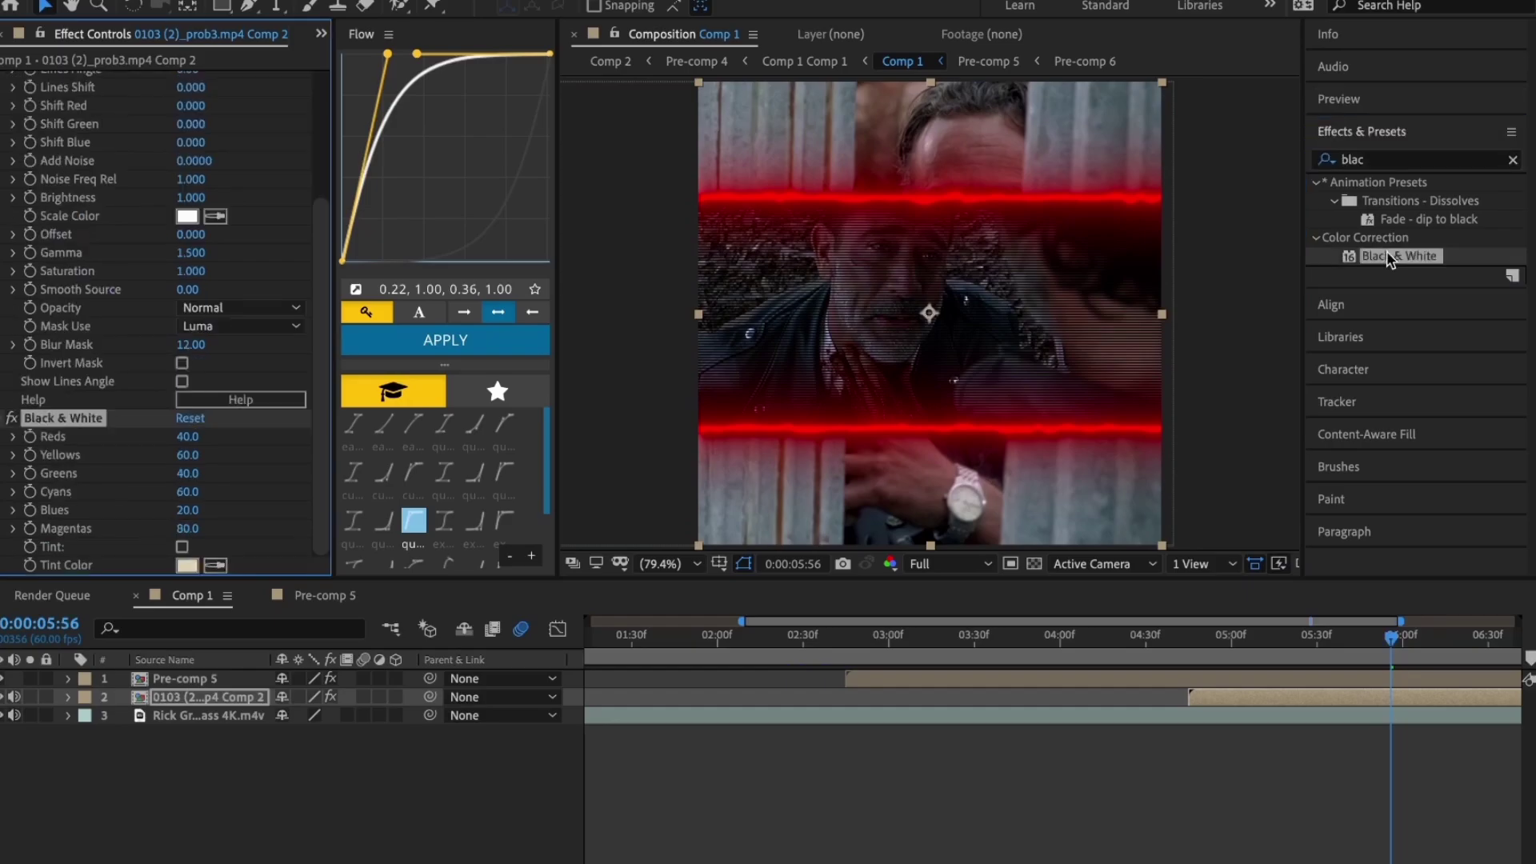
# Apply the Posterize Time and Posterize effects to the 0103 clip comp, keeping their default settings
pyautogui.click(1416, 160)
pyautogui.write('post')
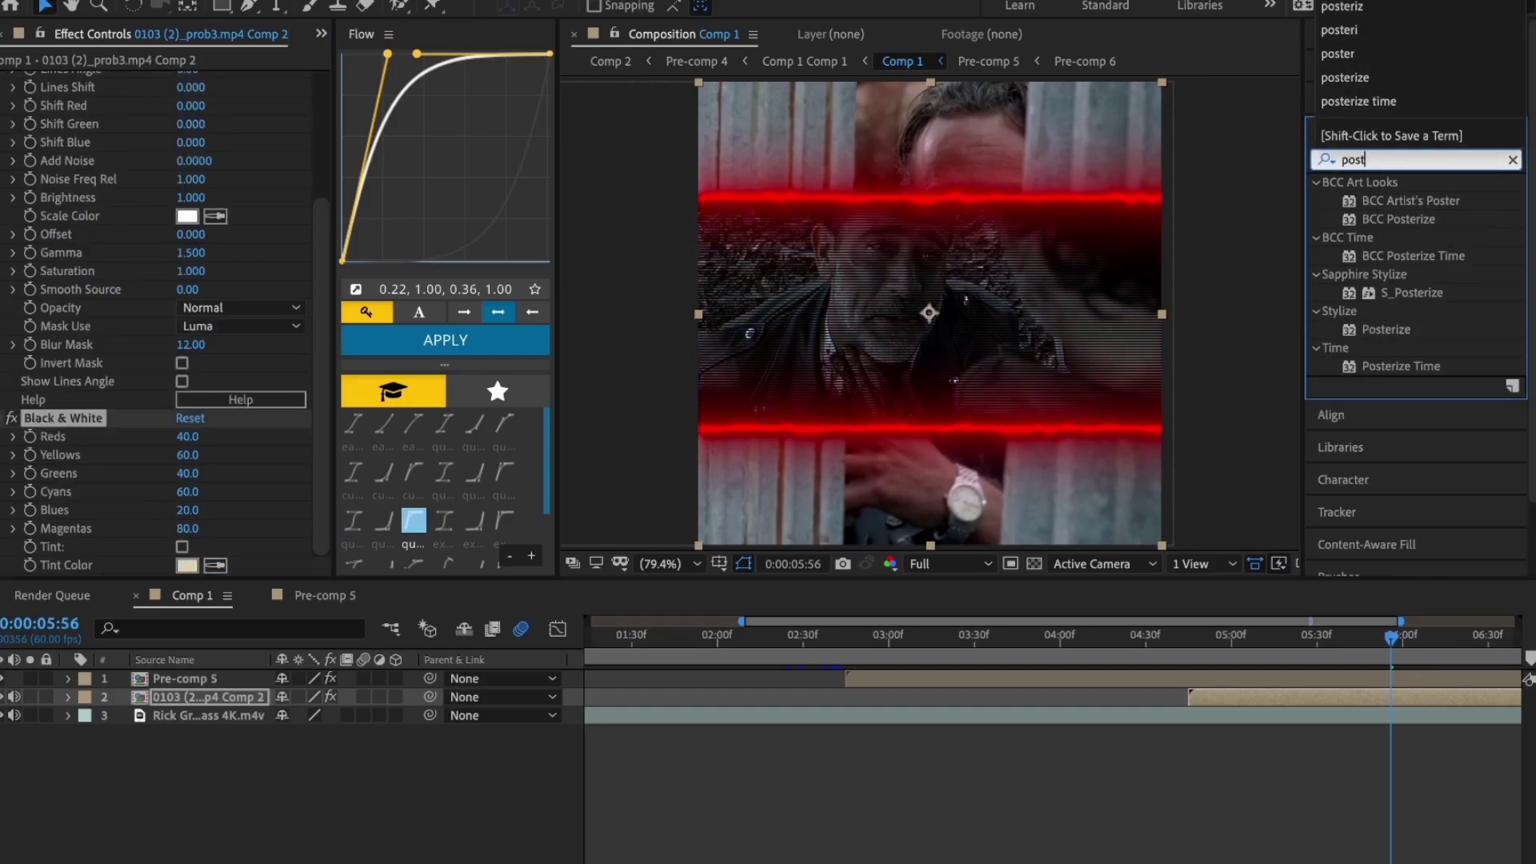
pyautogui.write('erize')
pyautogui.doubleClick(1400, 349)
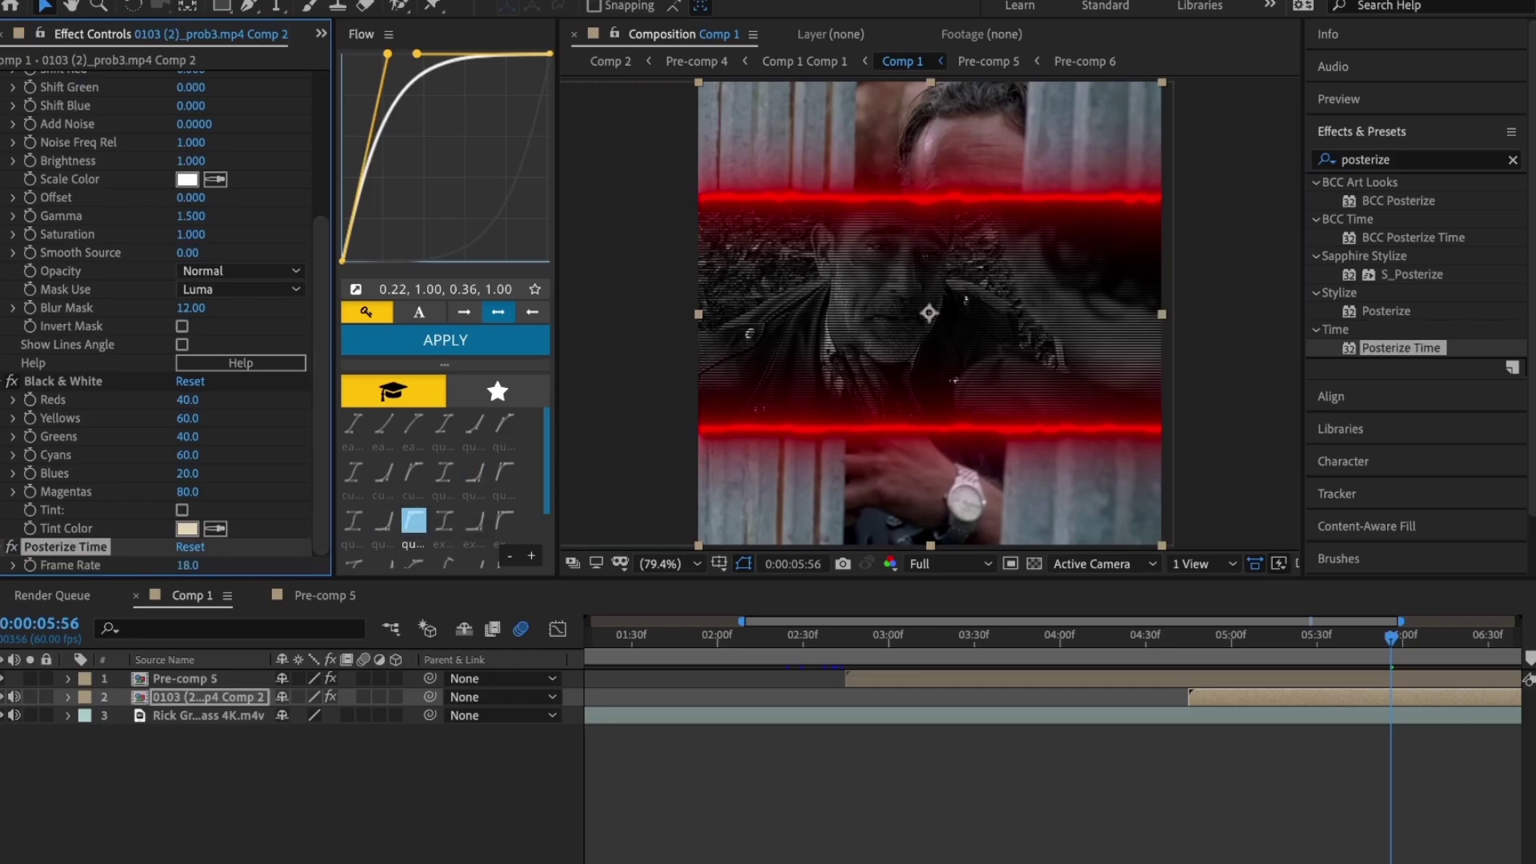
pyautogui.click(1392, 160)
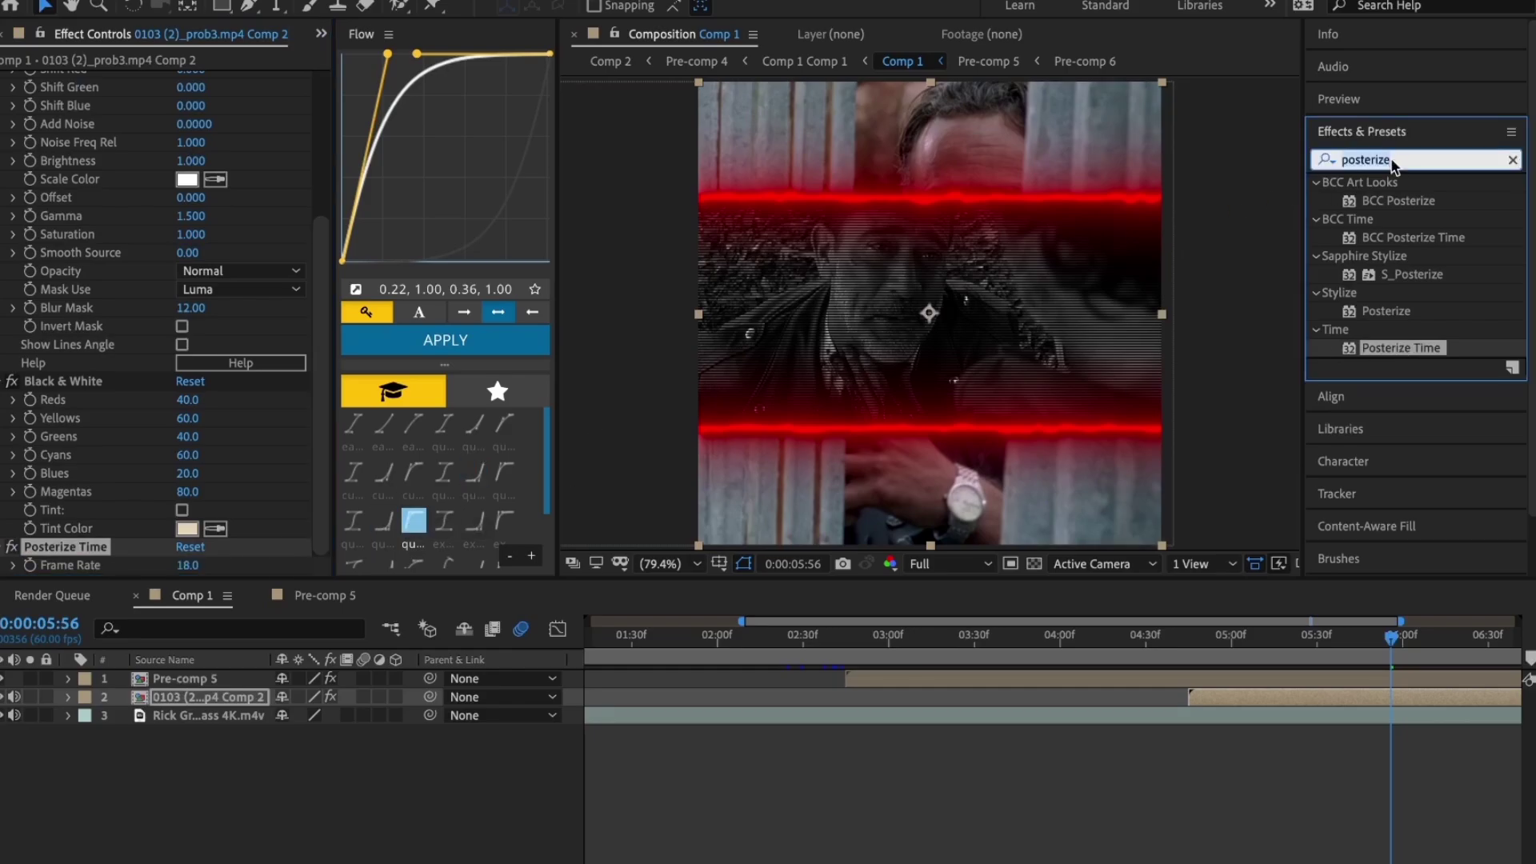
pyautogui.doubleClick(1372, 314)
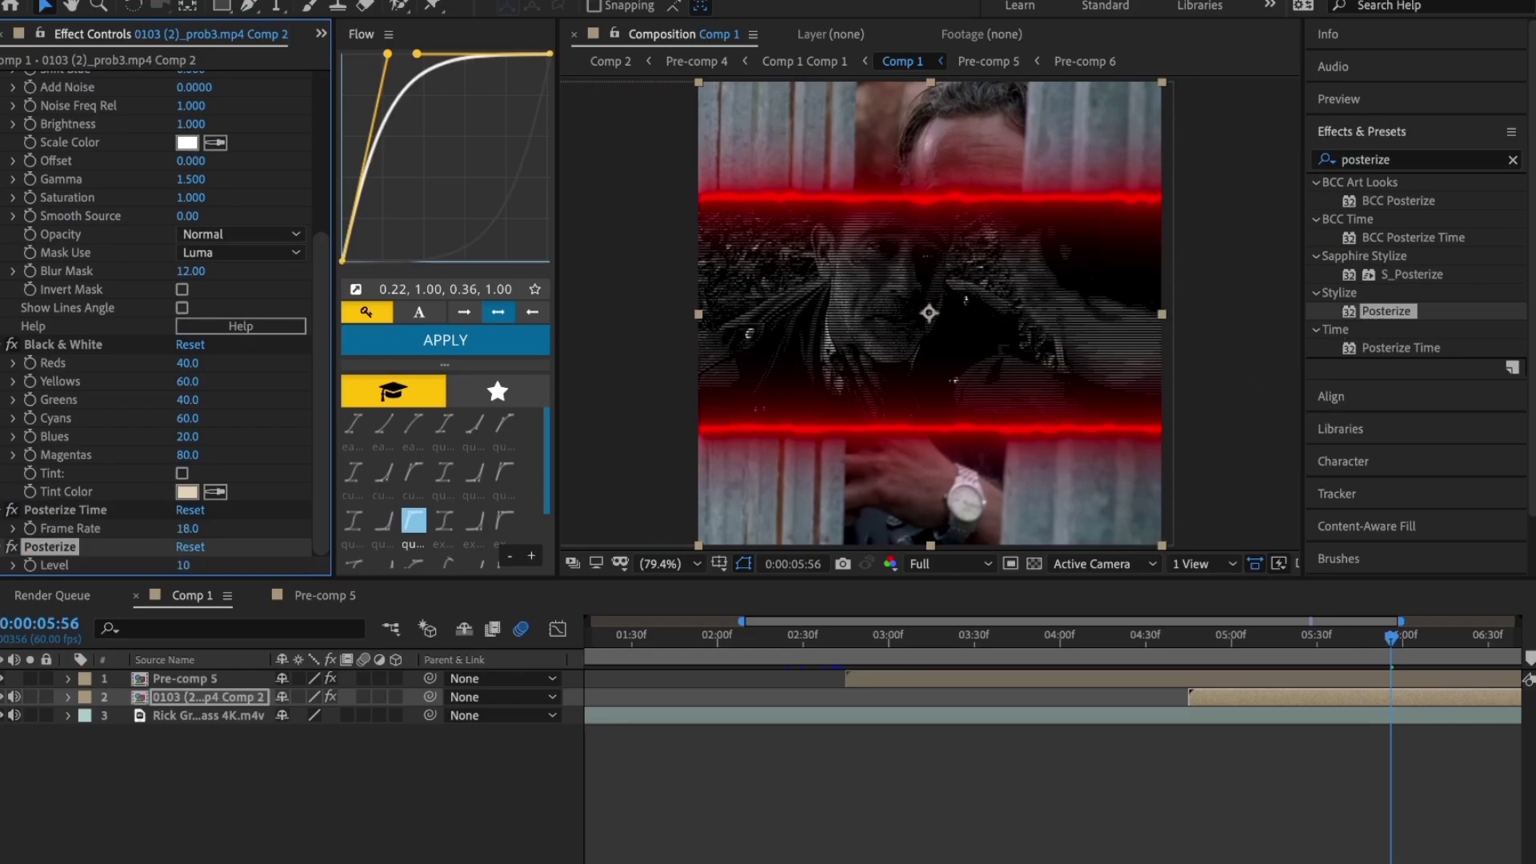
# Review the complete split transition in Comp 1 by playing it back from 0:00:00:00 and scrubbing through the split
pyautogui.click(992, 765)
pyautogui.press('Home')
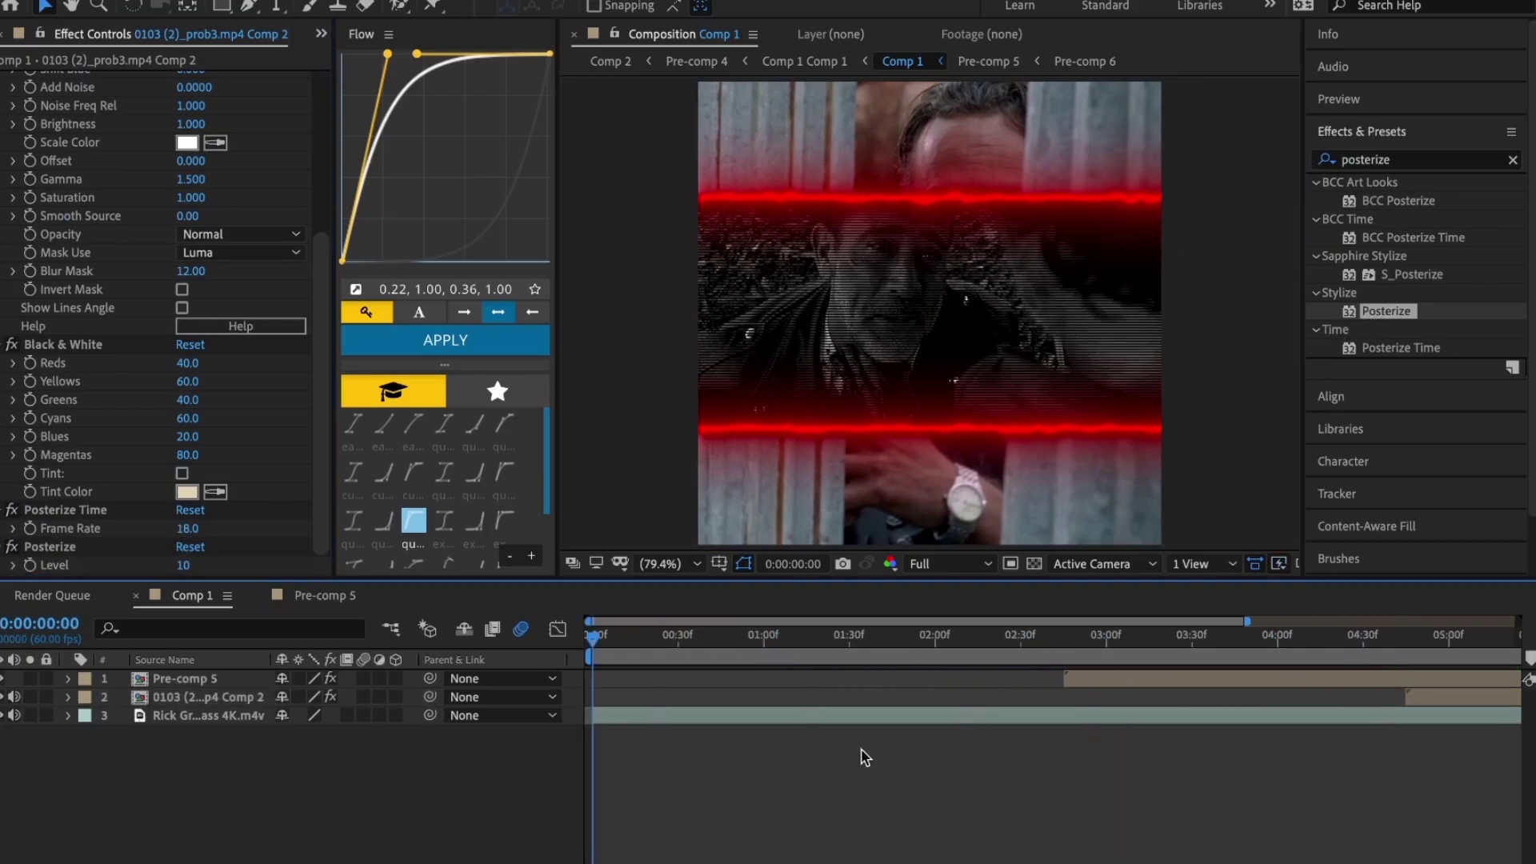
pyautogui.press('space')
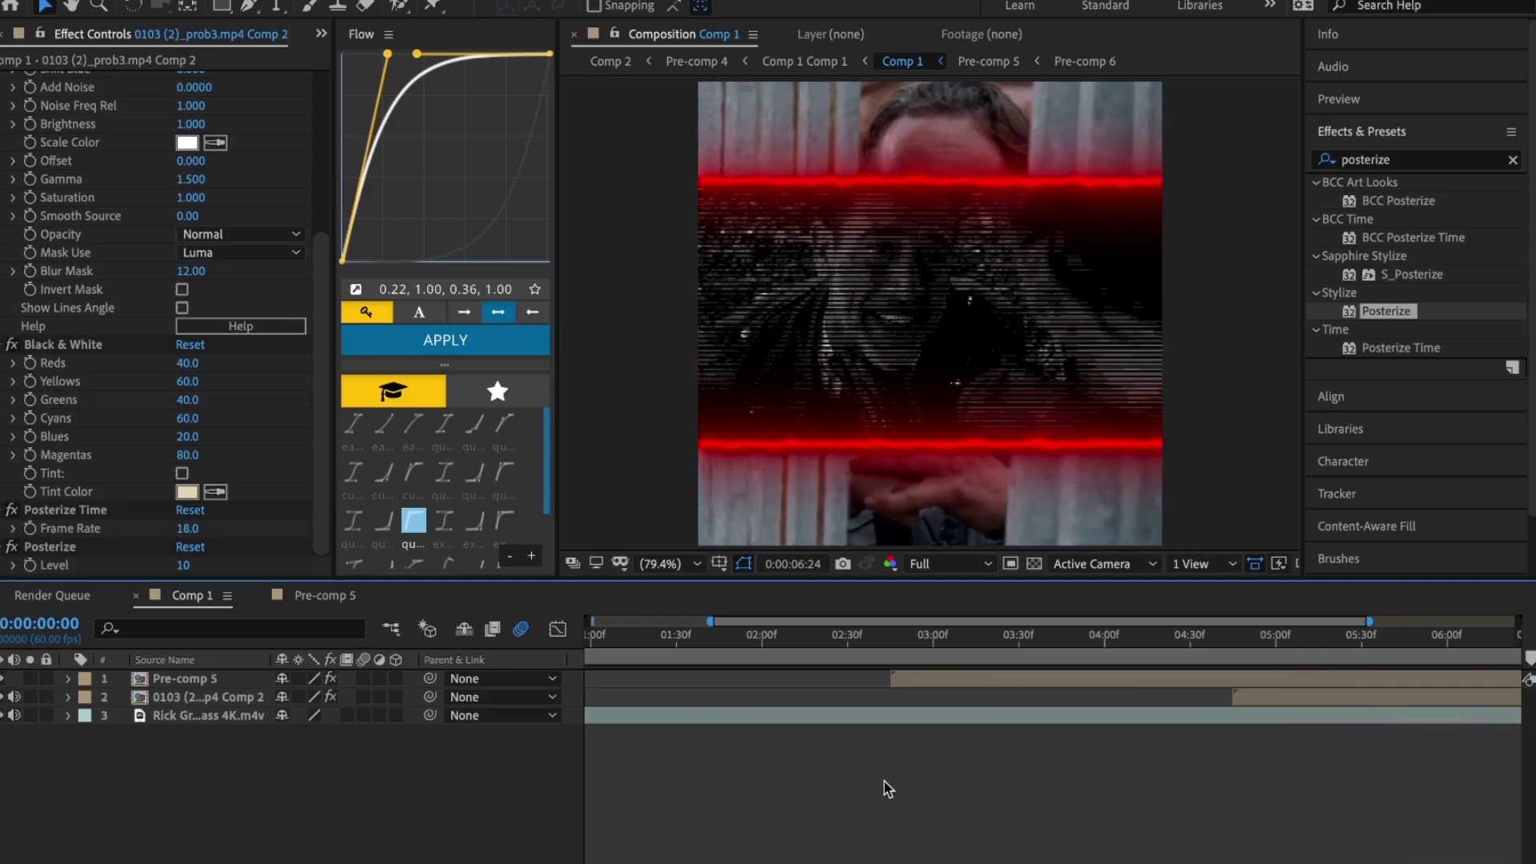
pyautogui.press('-')
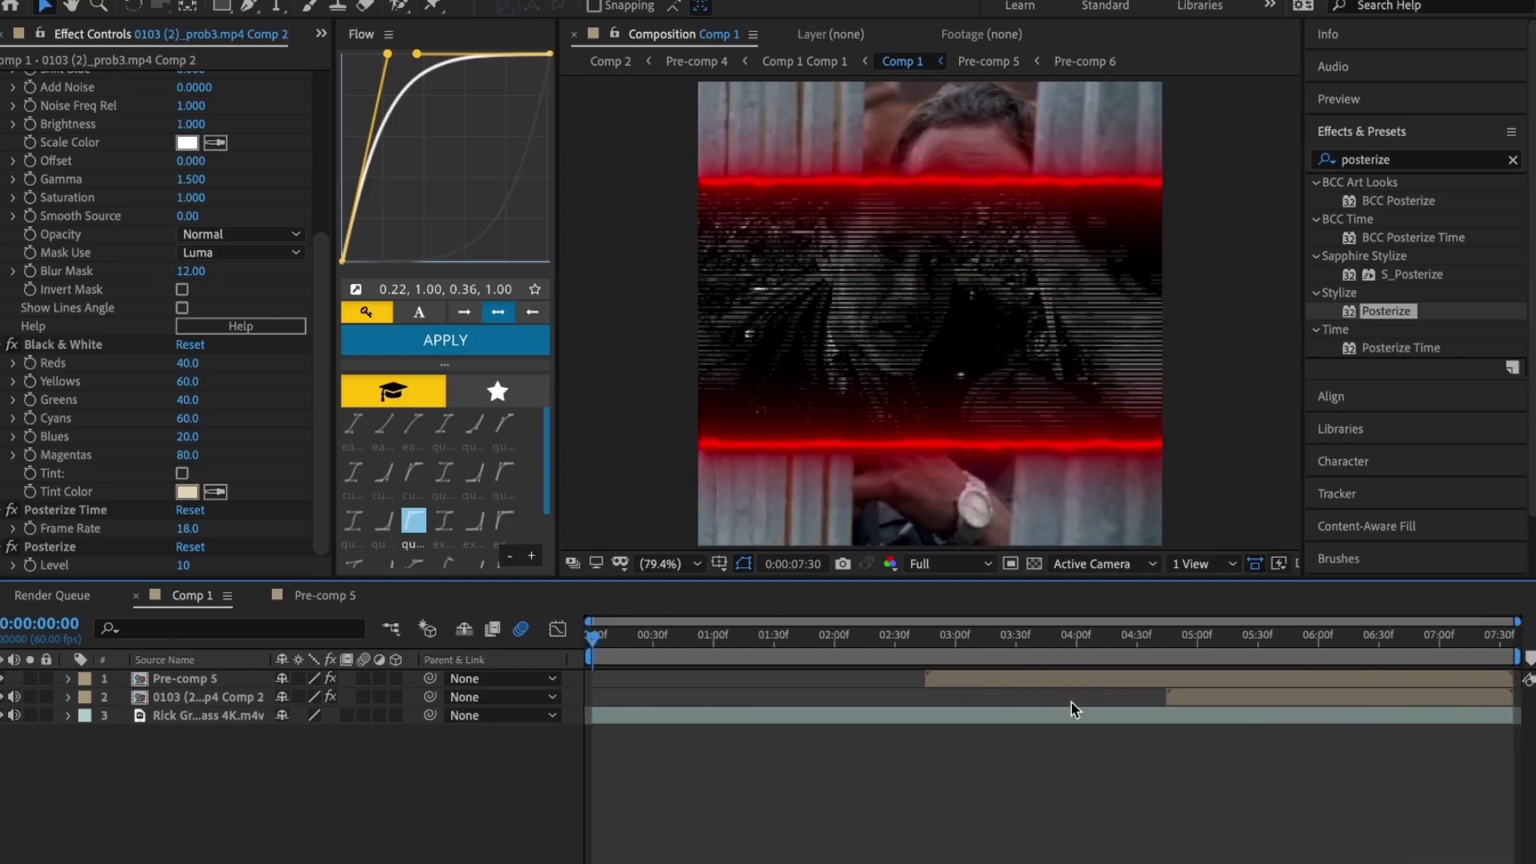
pyautogui.click(1167, 649)
pyautogui.moveTo(1182, 649); pyautogui.dragTo(1236, 651)
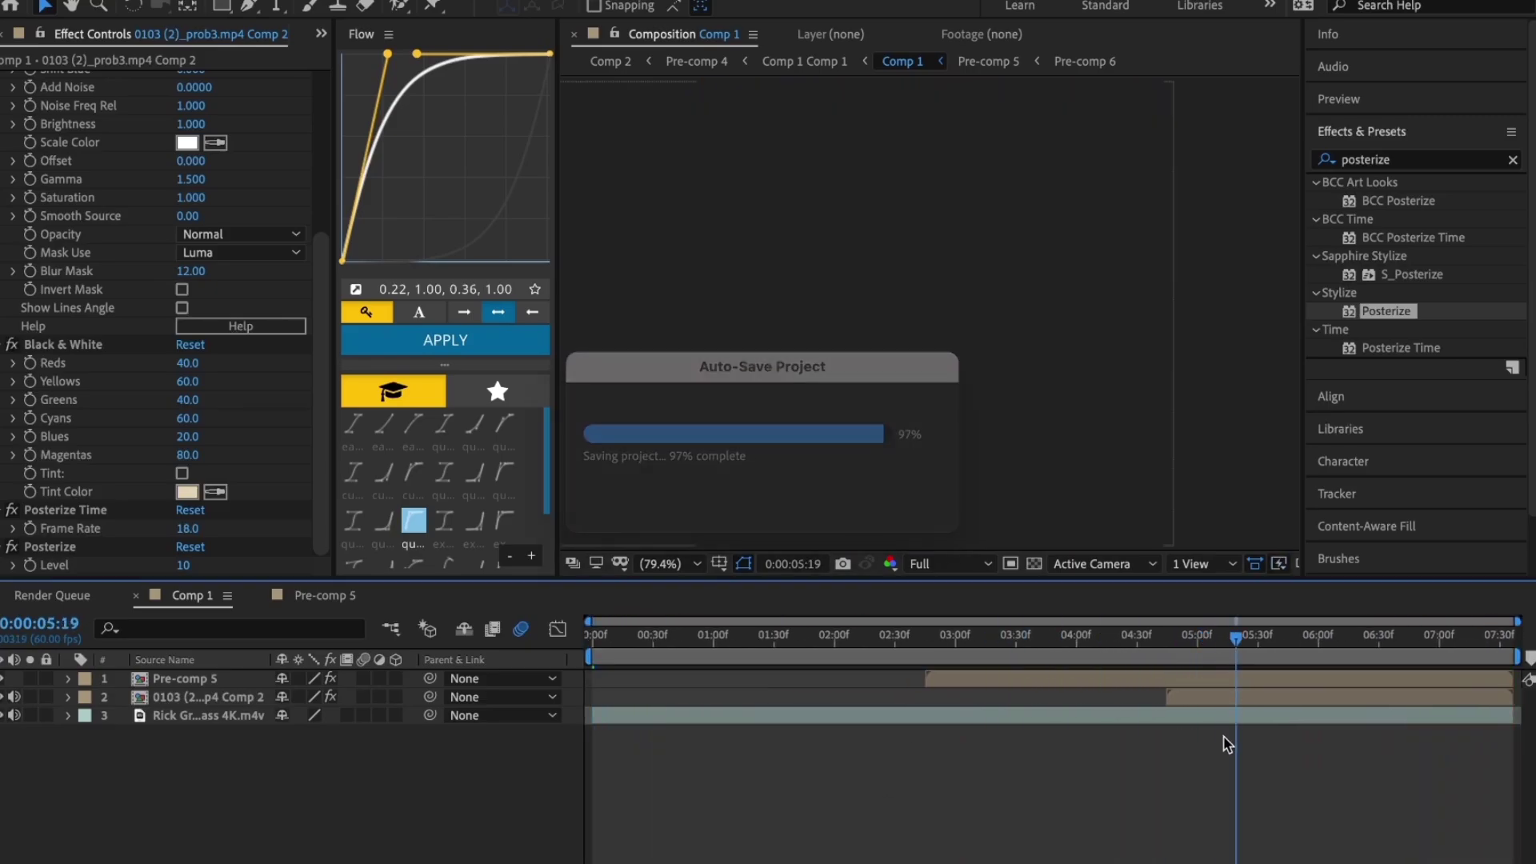
pyautogui.moveTo(1078, 644); pyautogui.dragTo(544, 652)
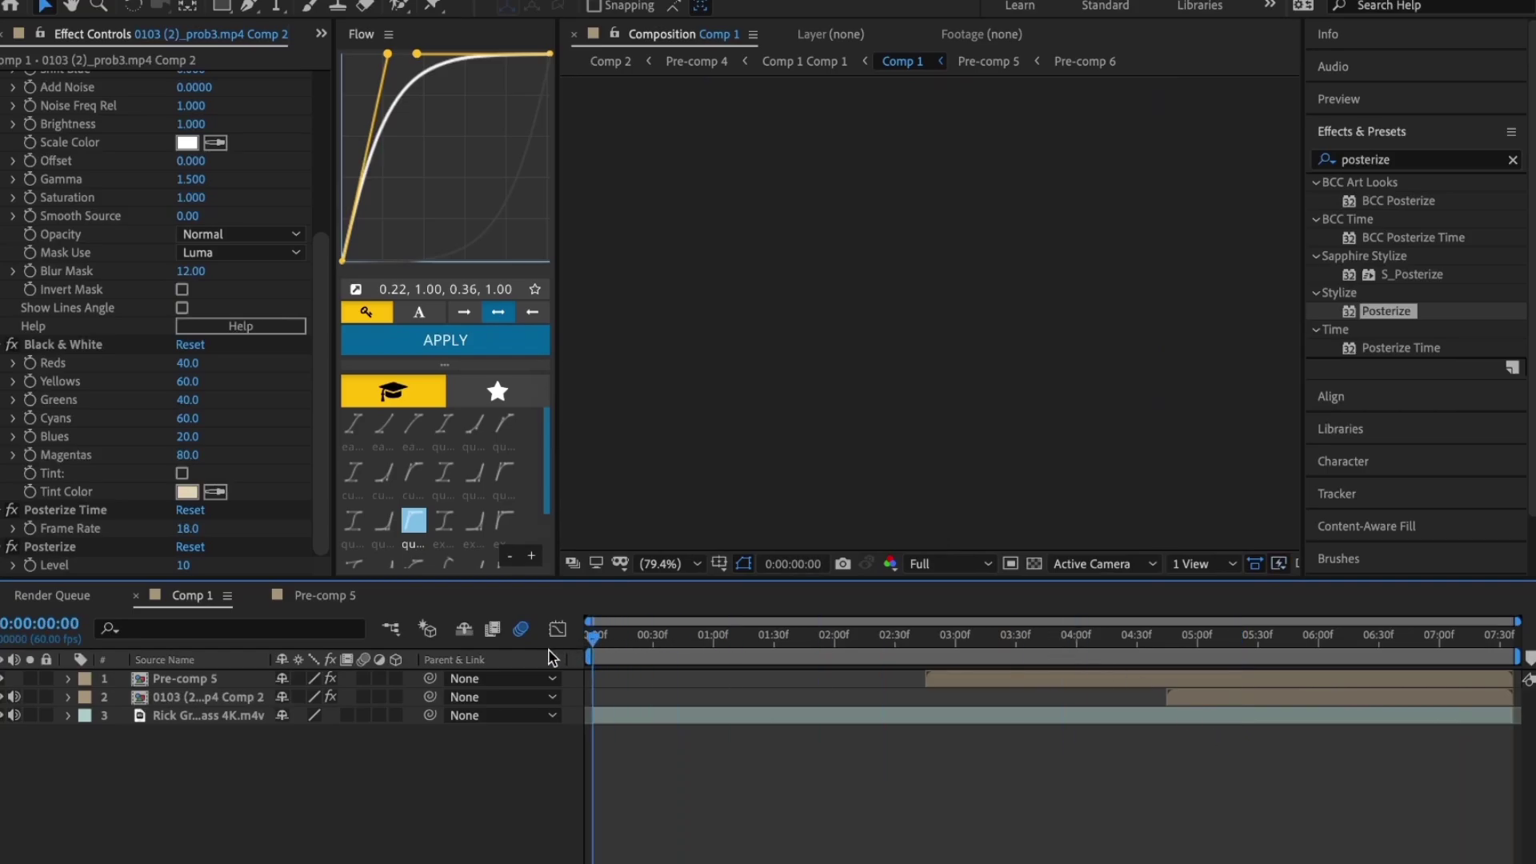
pyautogui.press('space')
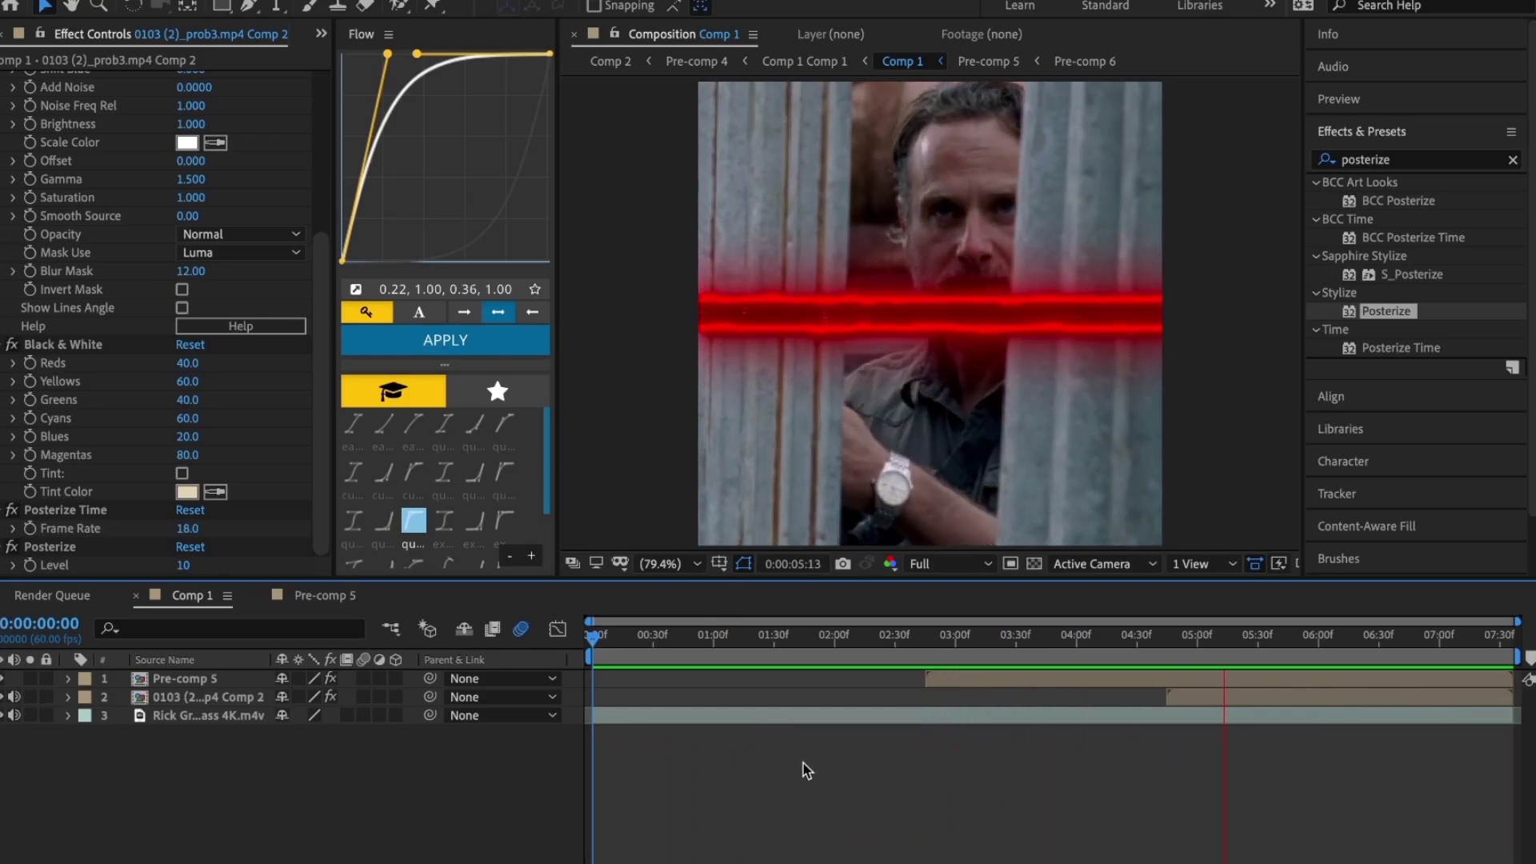
# Pre-compose Pre-comp 5 and the 0103 clip comp together as Pre-comp 7, moving all attributes into the new composition
pyautogui.moveTo(1117, 636); pyautogui.dragTo(1168, 637)
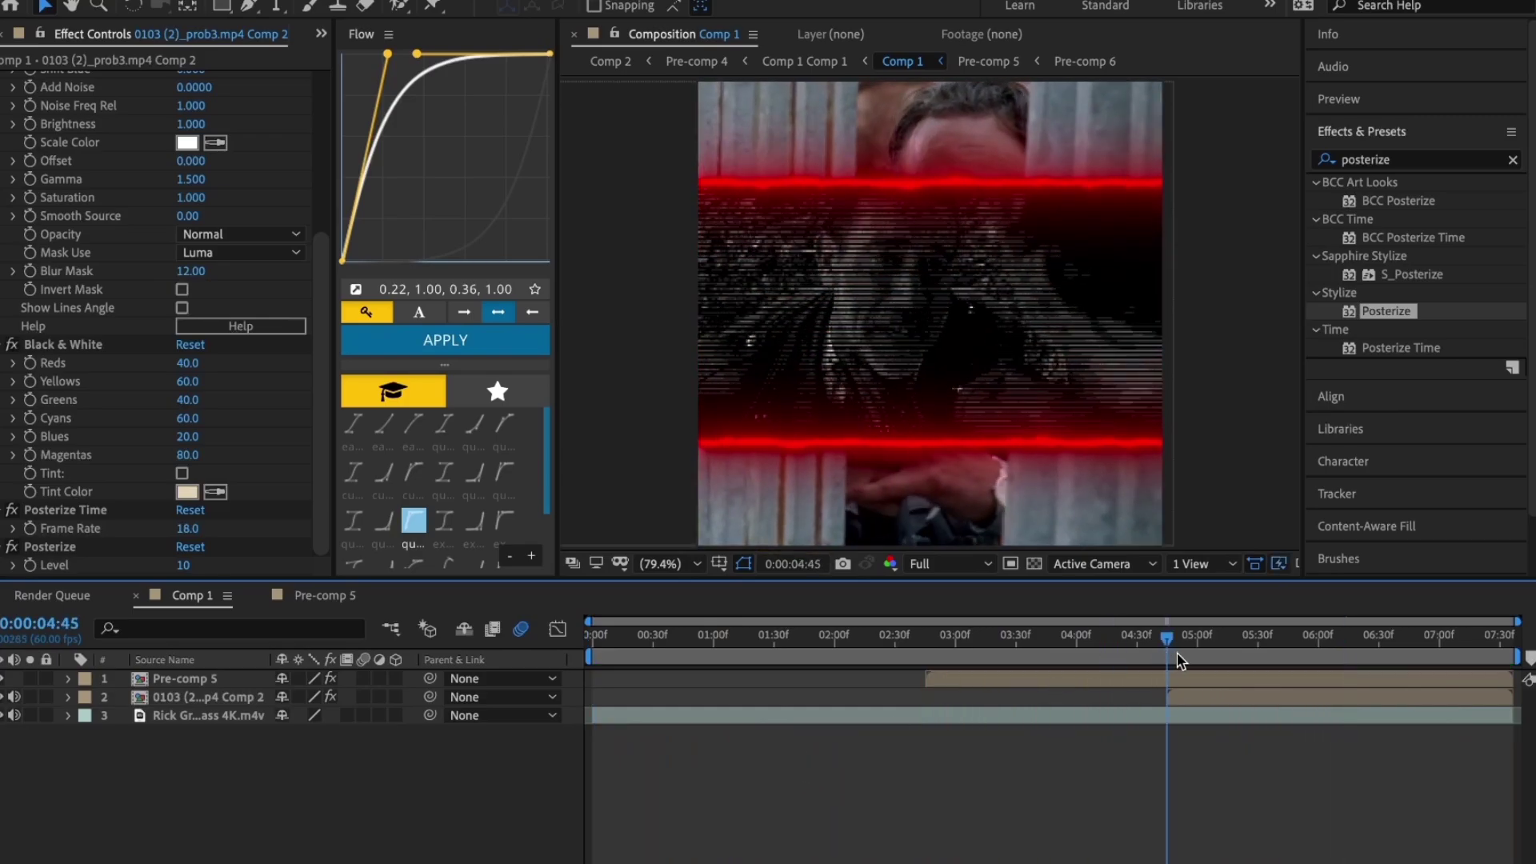
pyautogui.click(1182, 678)
pyautogui.hotkey('ctrl', 'shift', 'c')
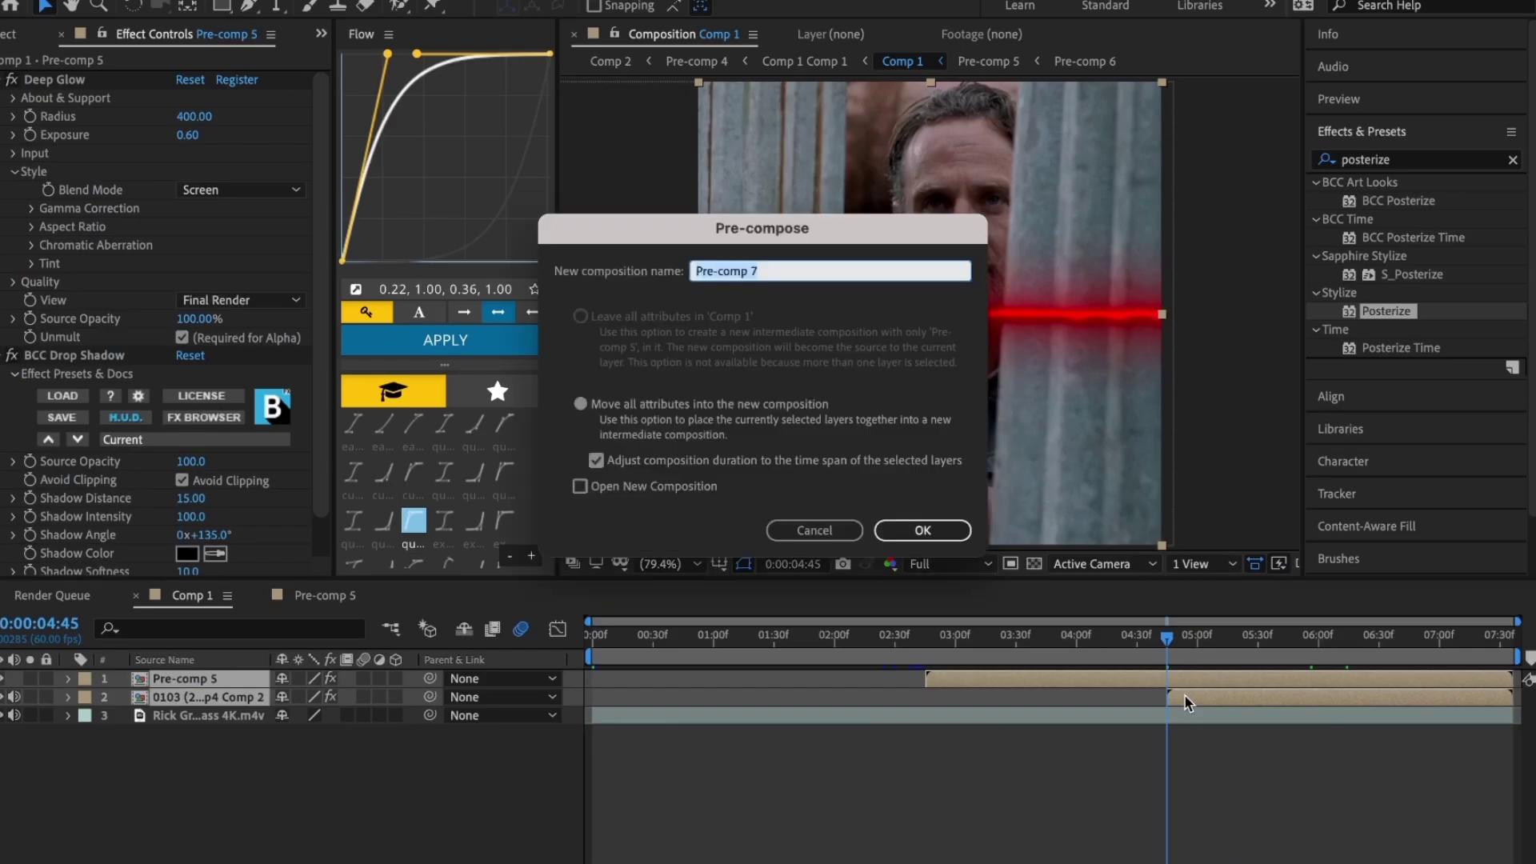
pyautogui.press('Return')
# Find the frame where the red line starts to split and add starting Scale and Rotation keyframes to Pre-comp 7 at 0:00:04:54
pyautogui.press('s')
pyautogui.click(1184, 650)
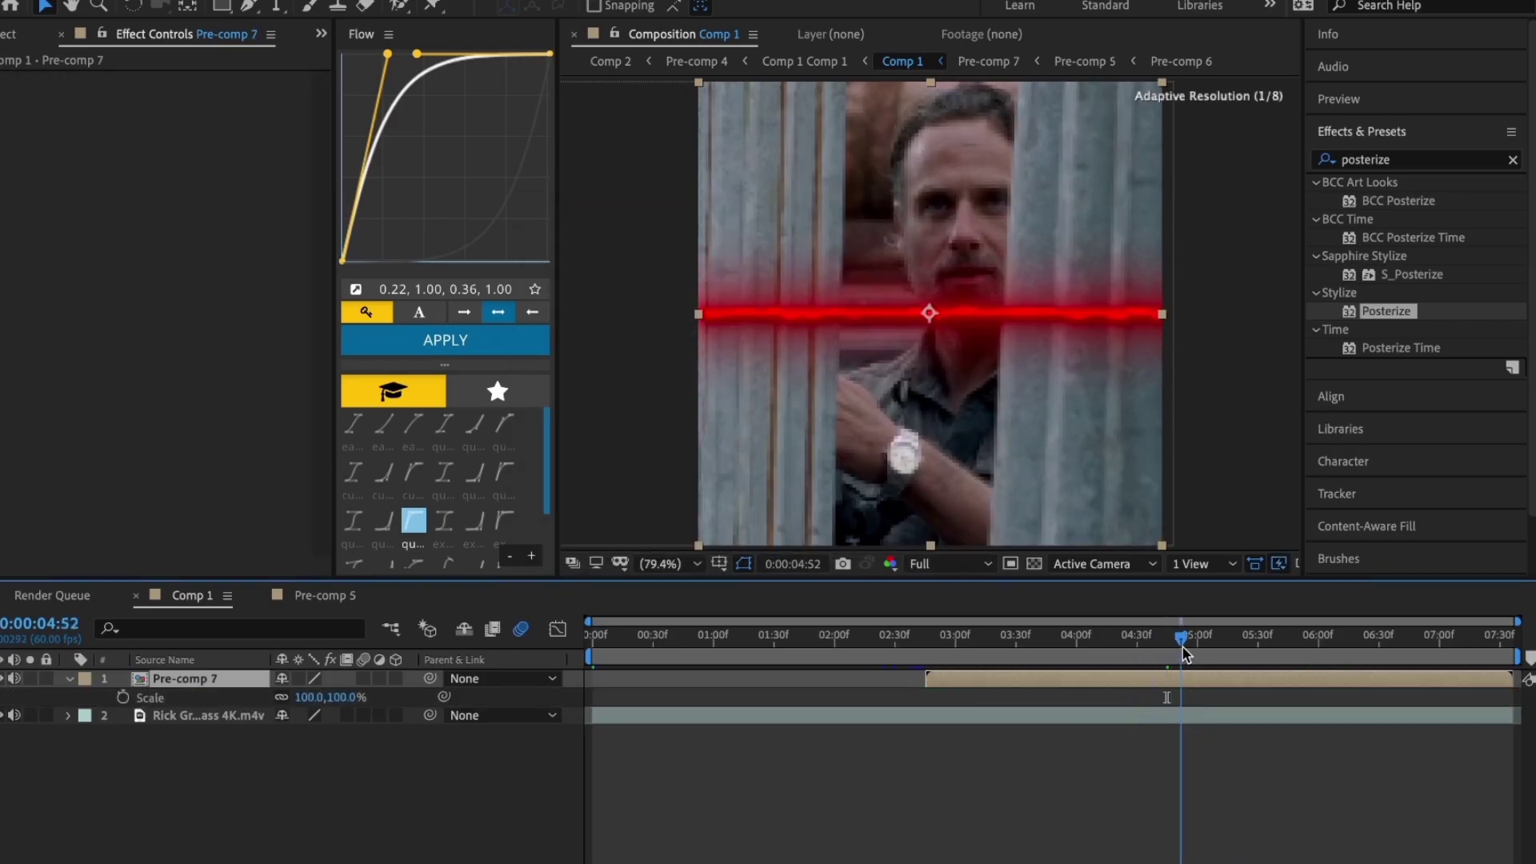
pyautogui.moveTo(1184, 652)
pyautogui.mouseDown()
pyautogui.moveTo(1217, 651)
pyautogui.moveTo(1196, 651)
pyautogui.mouseUp()
pyautogui.click(1237, 774)
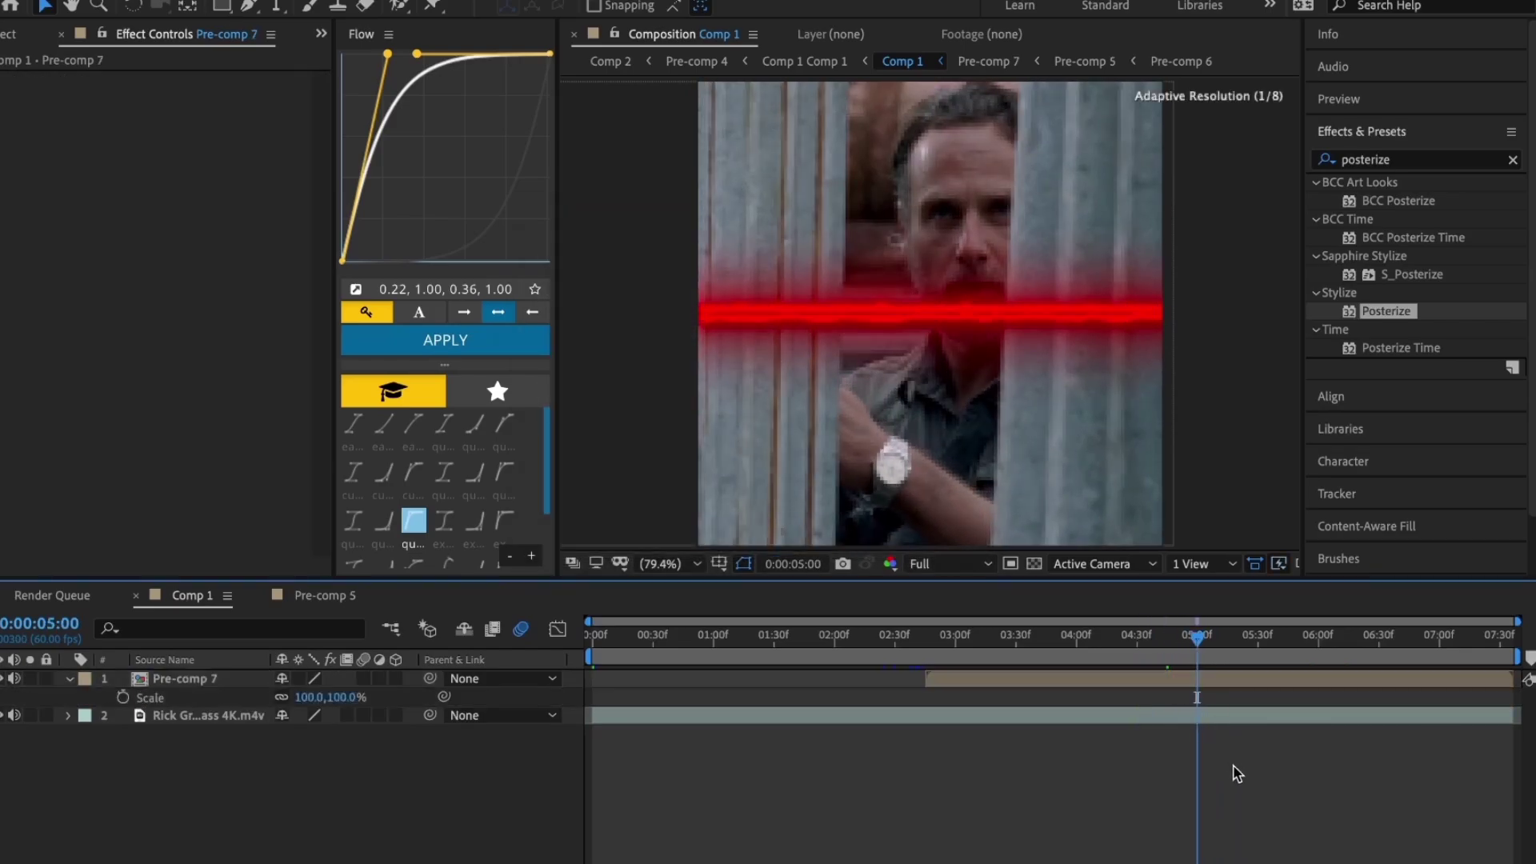
pyautogui.click(1202, 678)
pyautogui.click(1186, 649)
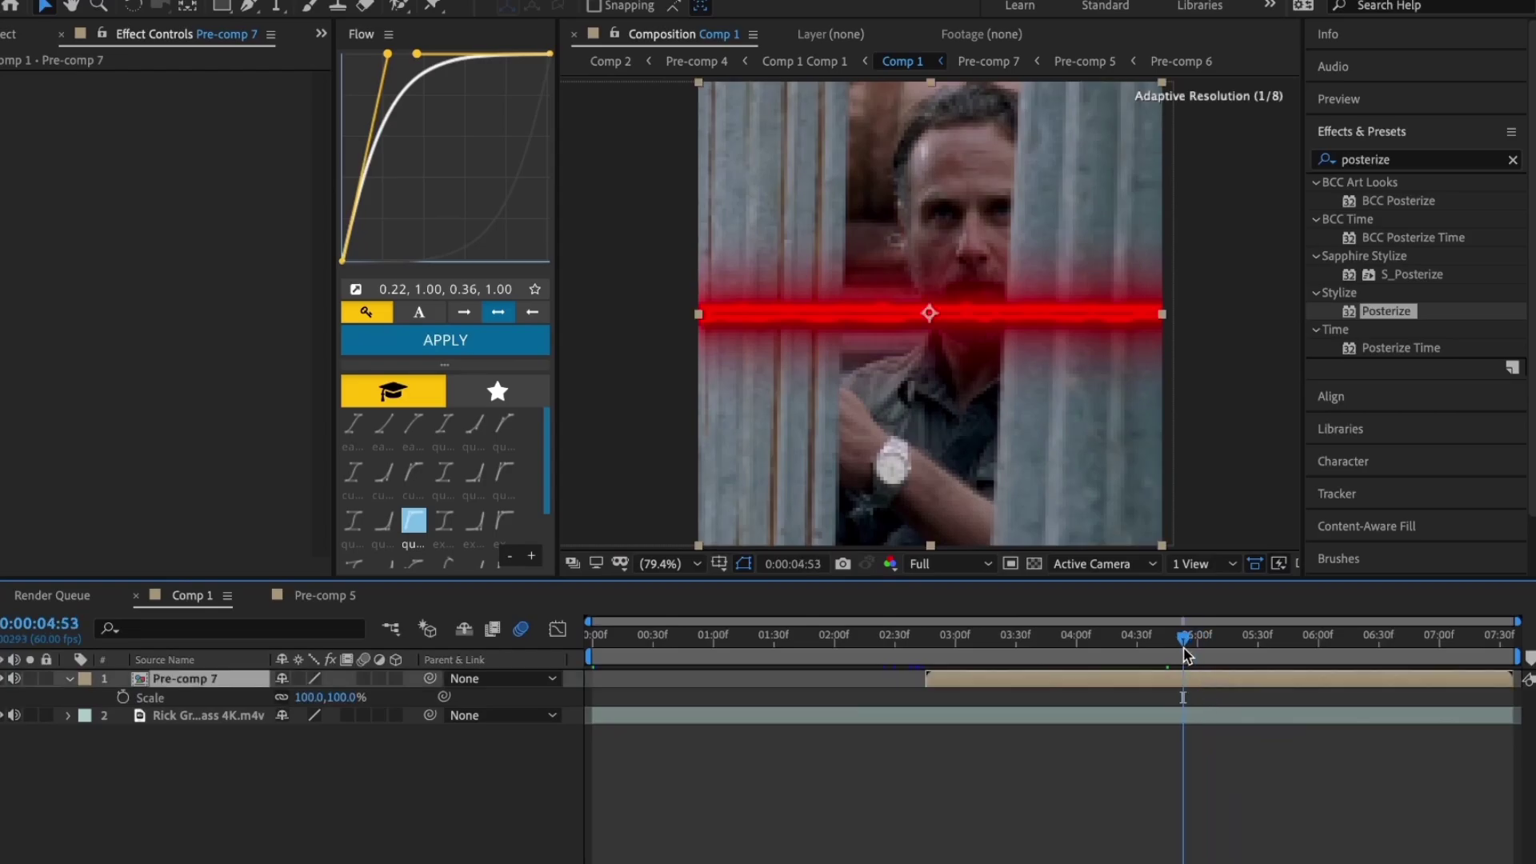
pyautogui.click(1215, 792)
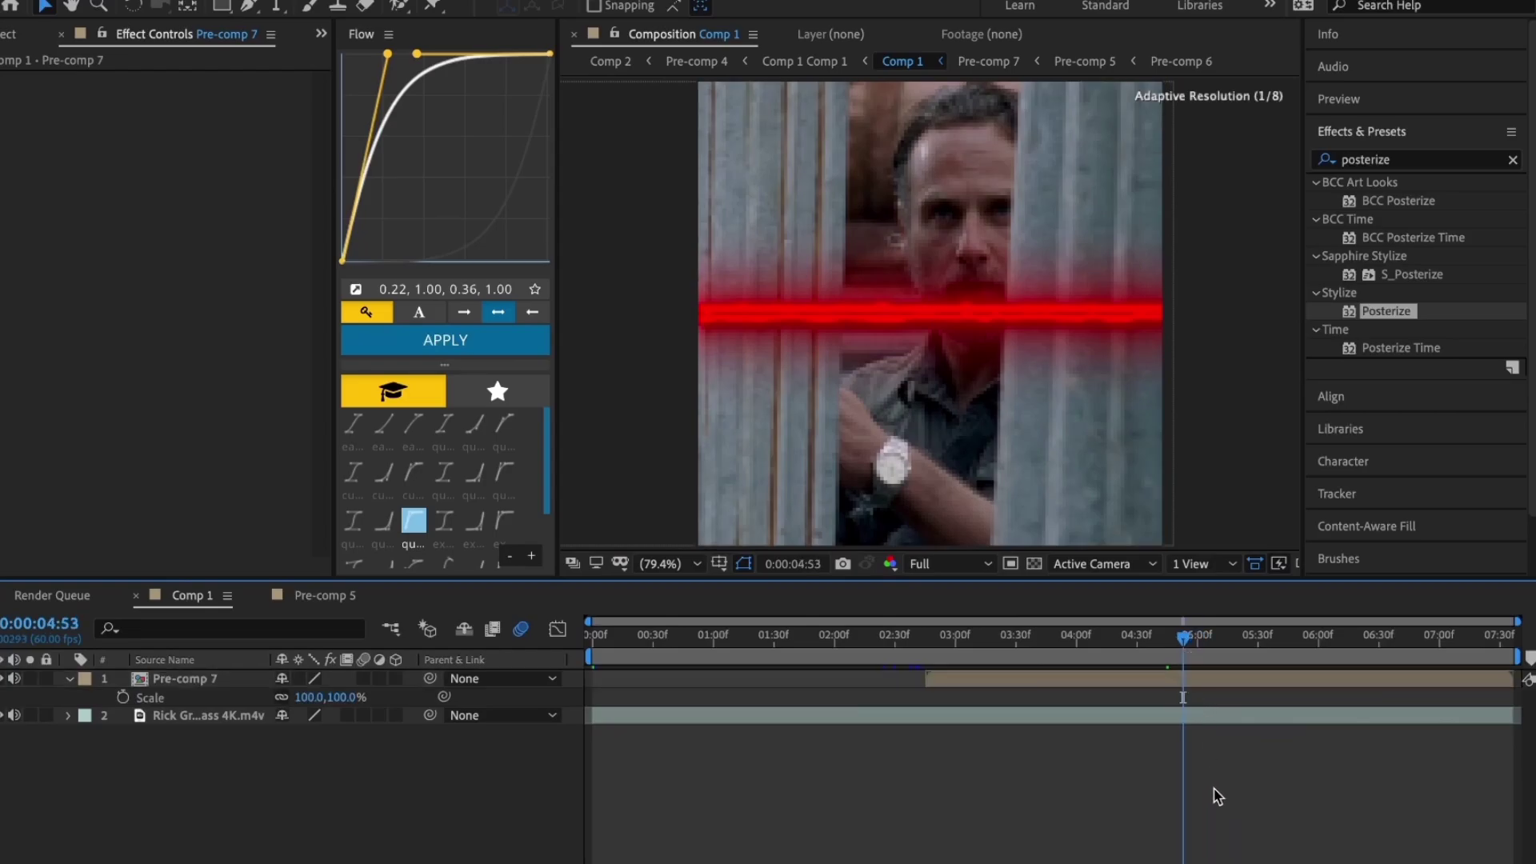
pyautogui.hotkey('shift', 'pagedown')
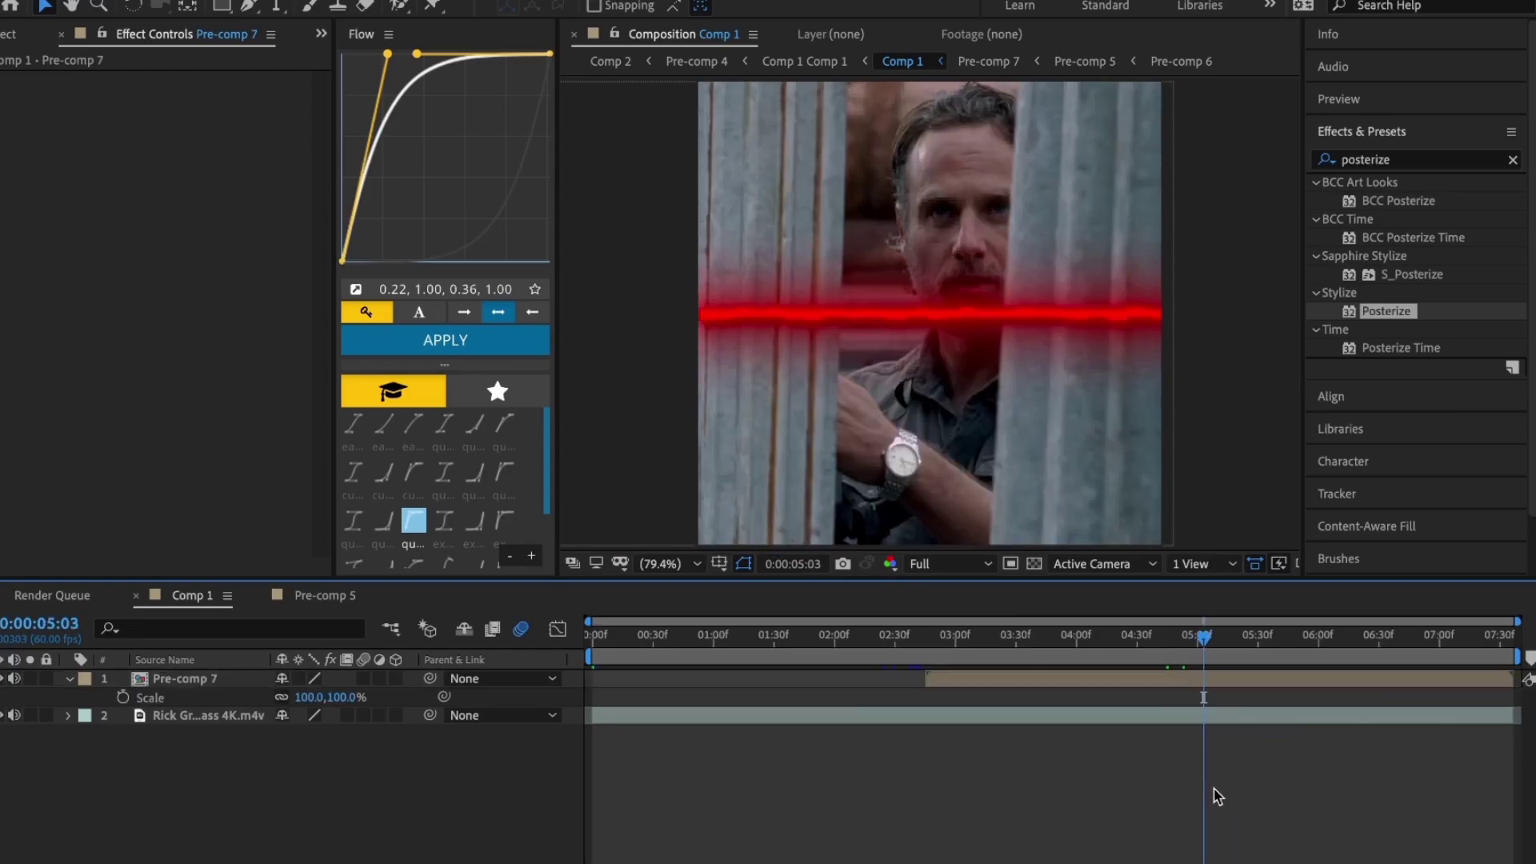
pyautogui.hotkey('shift', 'pageup')
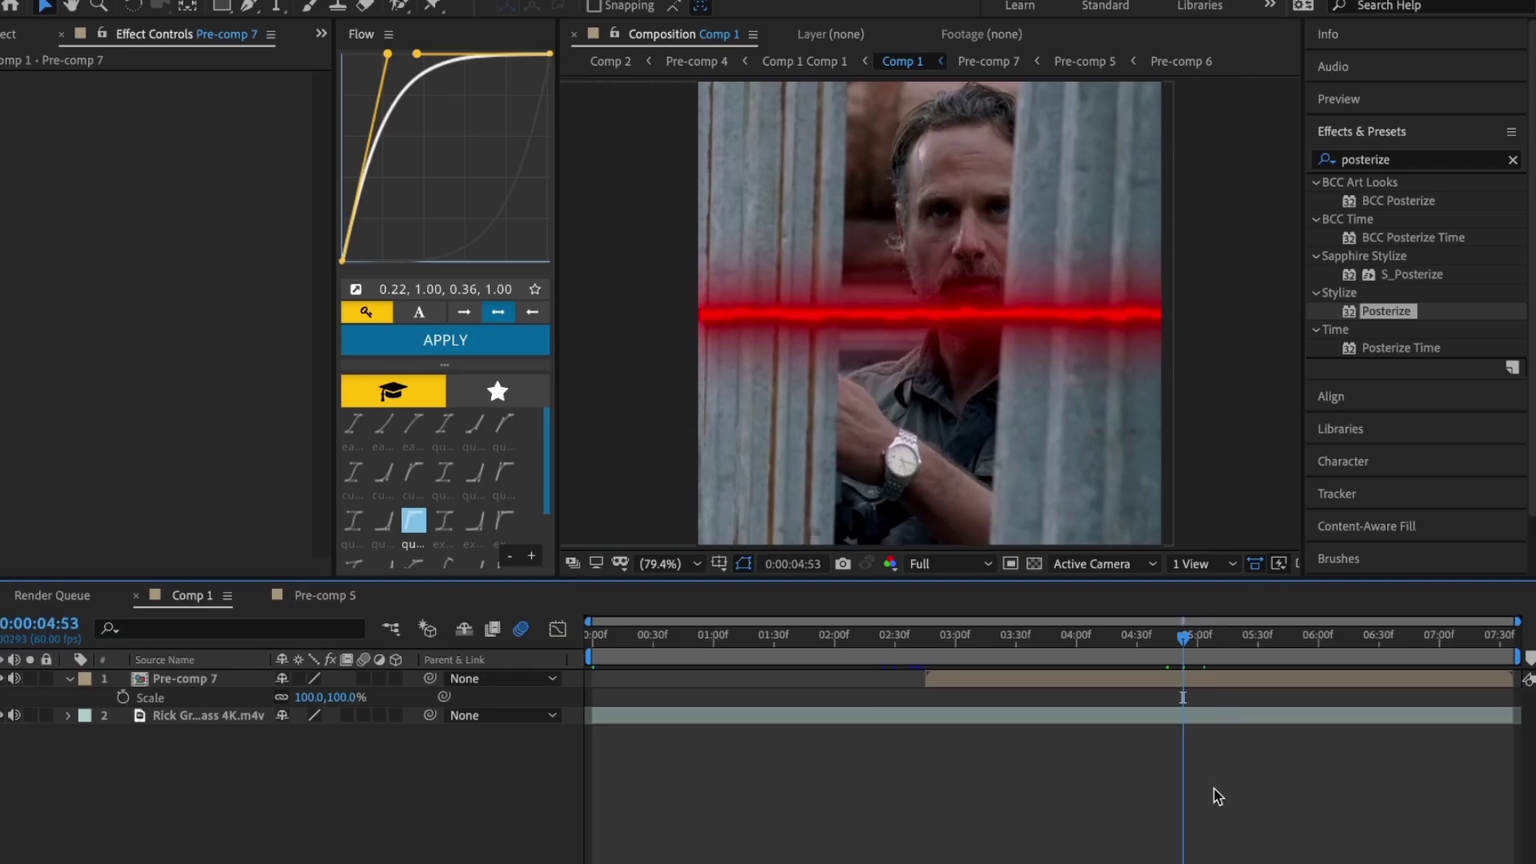
pyautogui.click(1027, 677)
pyautogui.press('s')
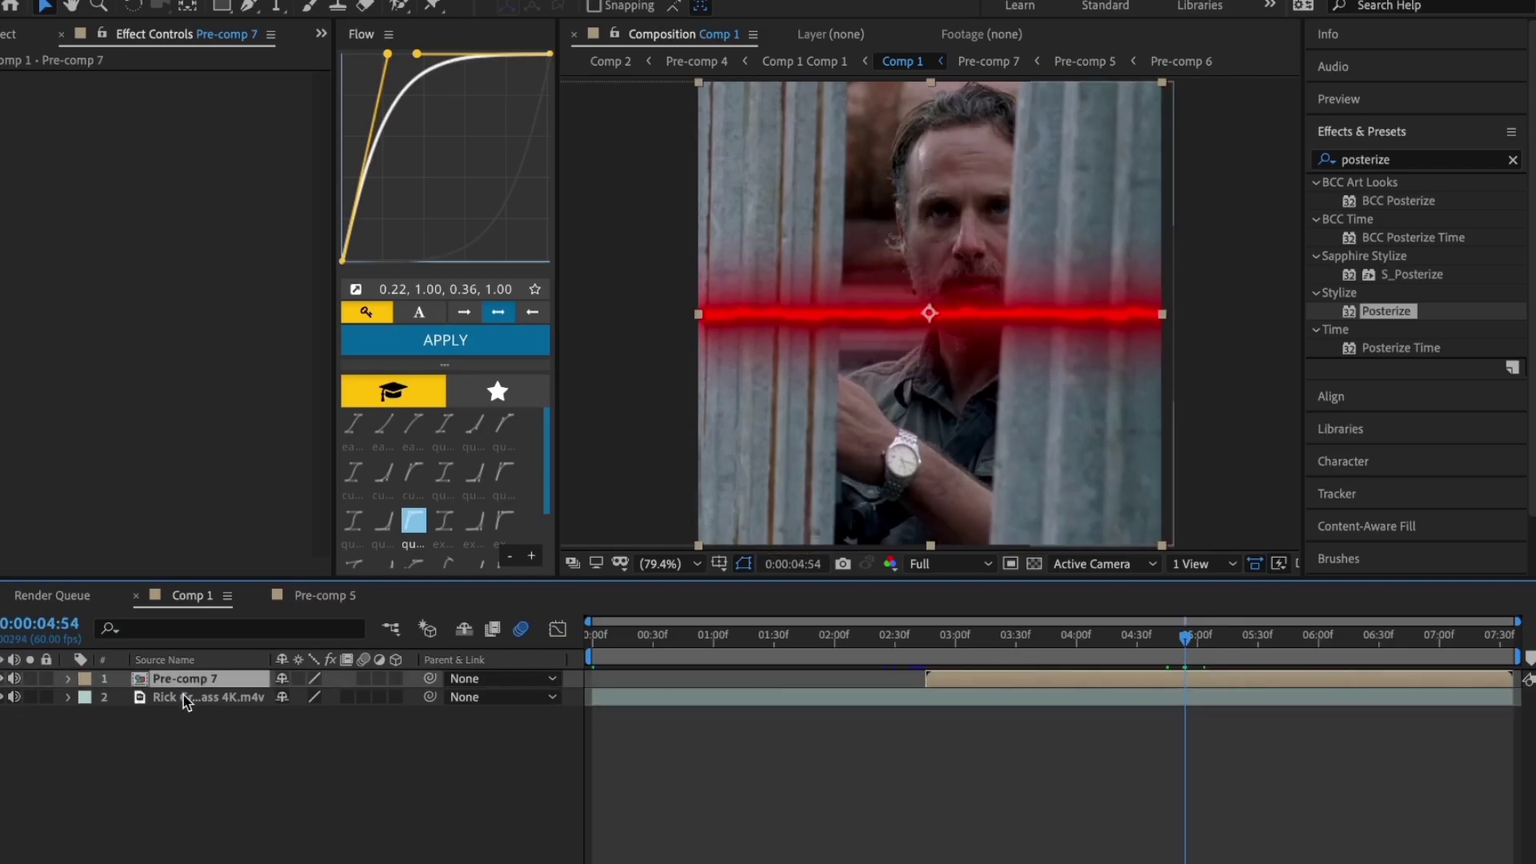
pyautogui.press('r')
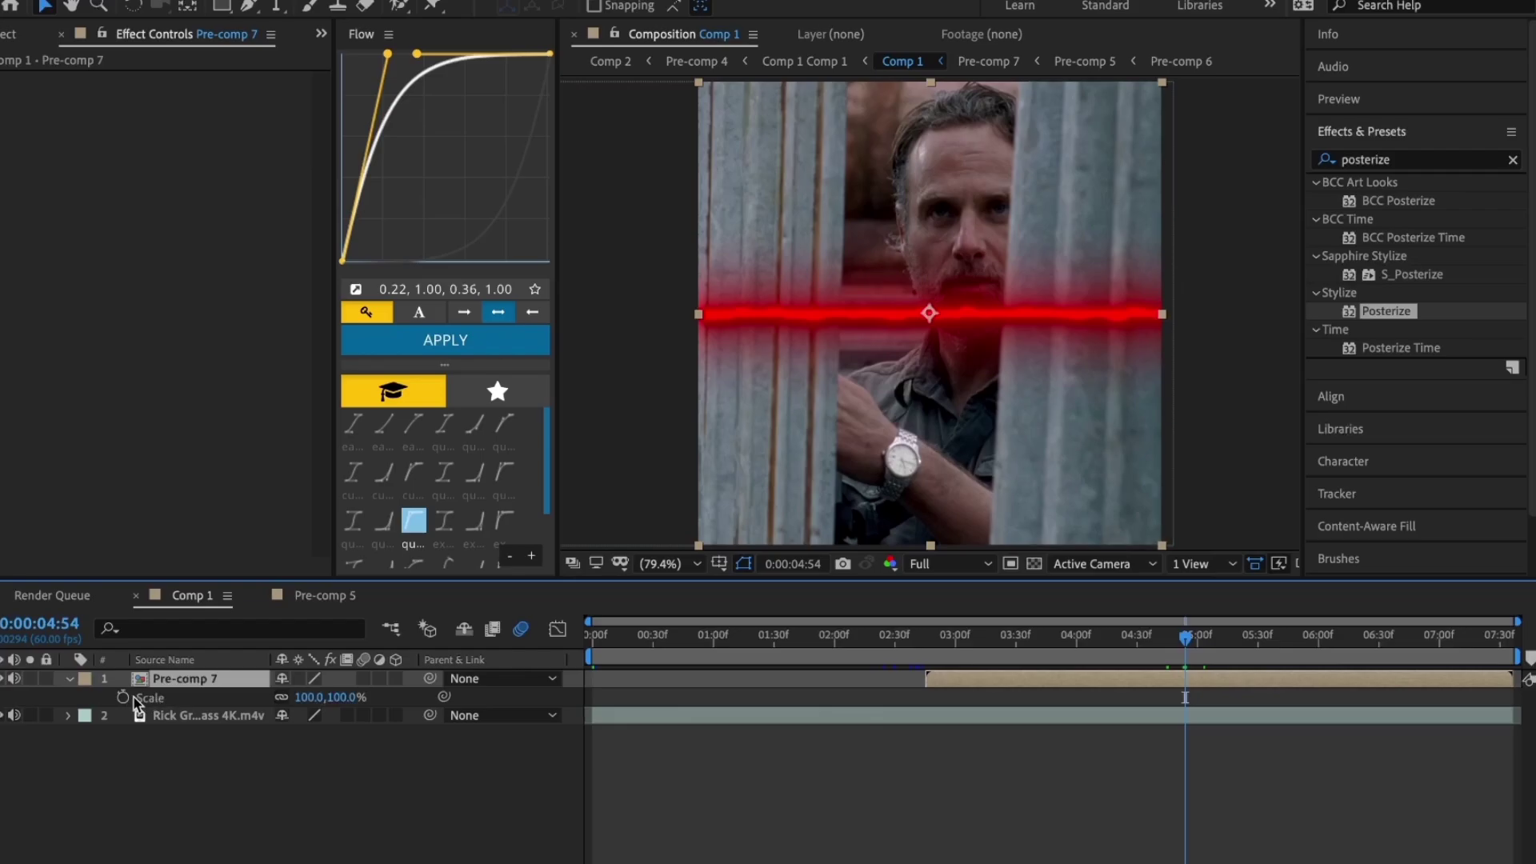
pyautogui.click(123, 697)
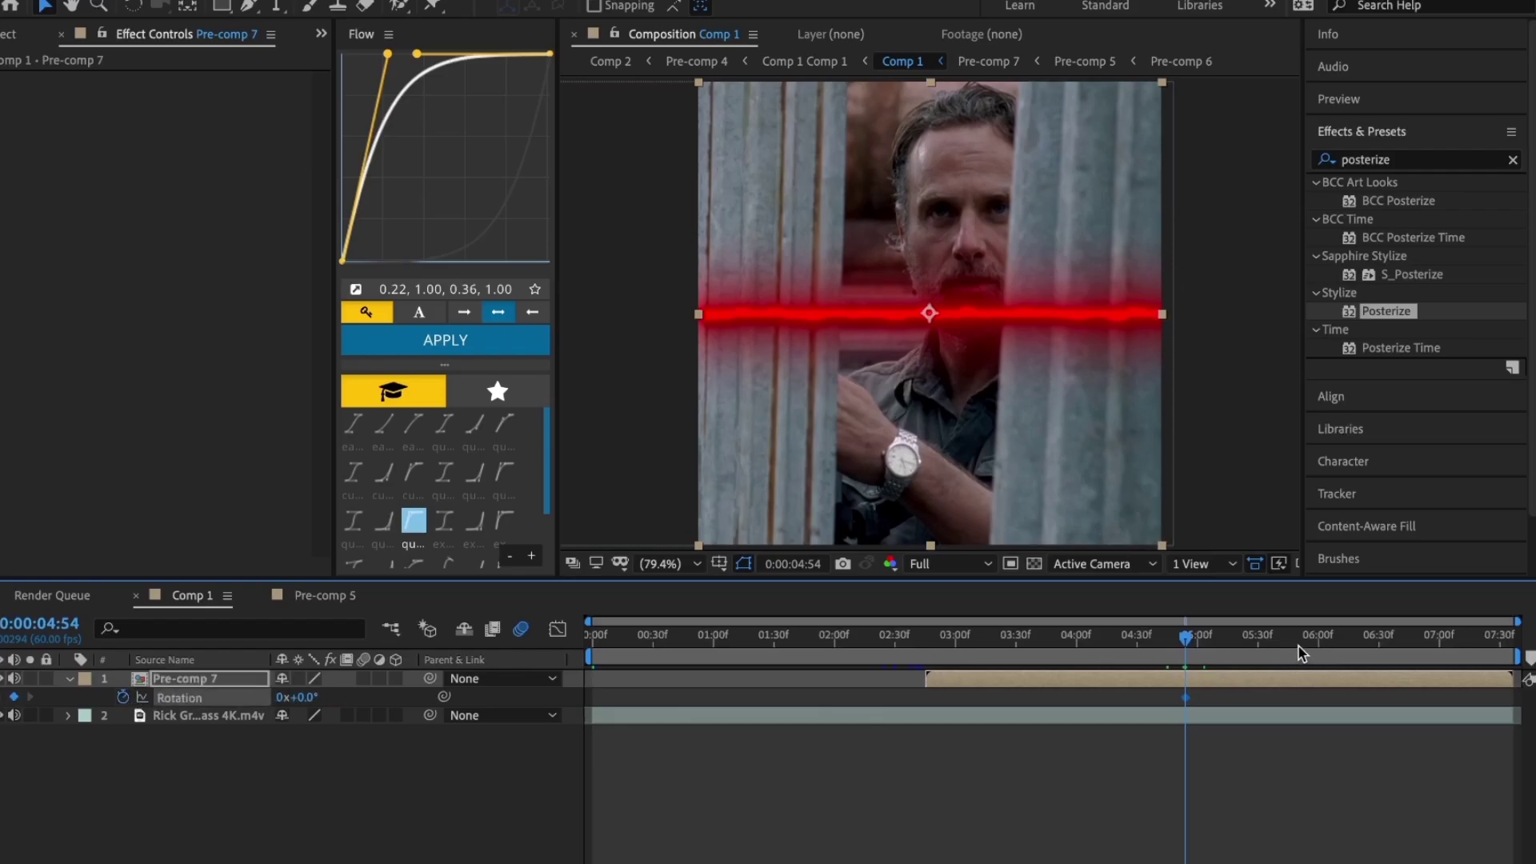
# At 0:00:07:02, set Pre-comp 7's Scale to 111% and Rotation to -6°, and apply Easy Ease to all its keyframes
pyautogui.moveTo(1300, 652); pyautogui.dragTo(1443, 646)
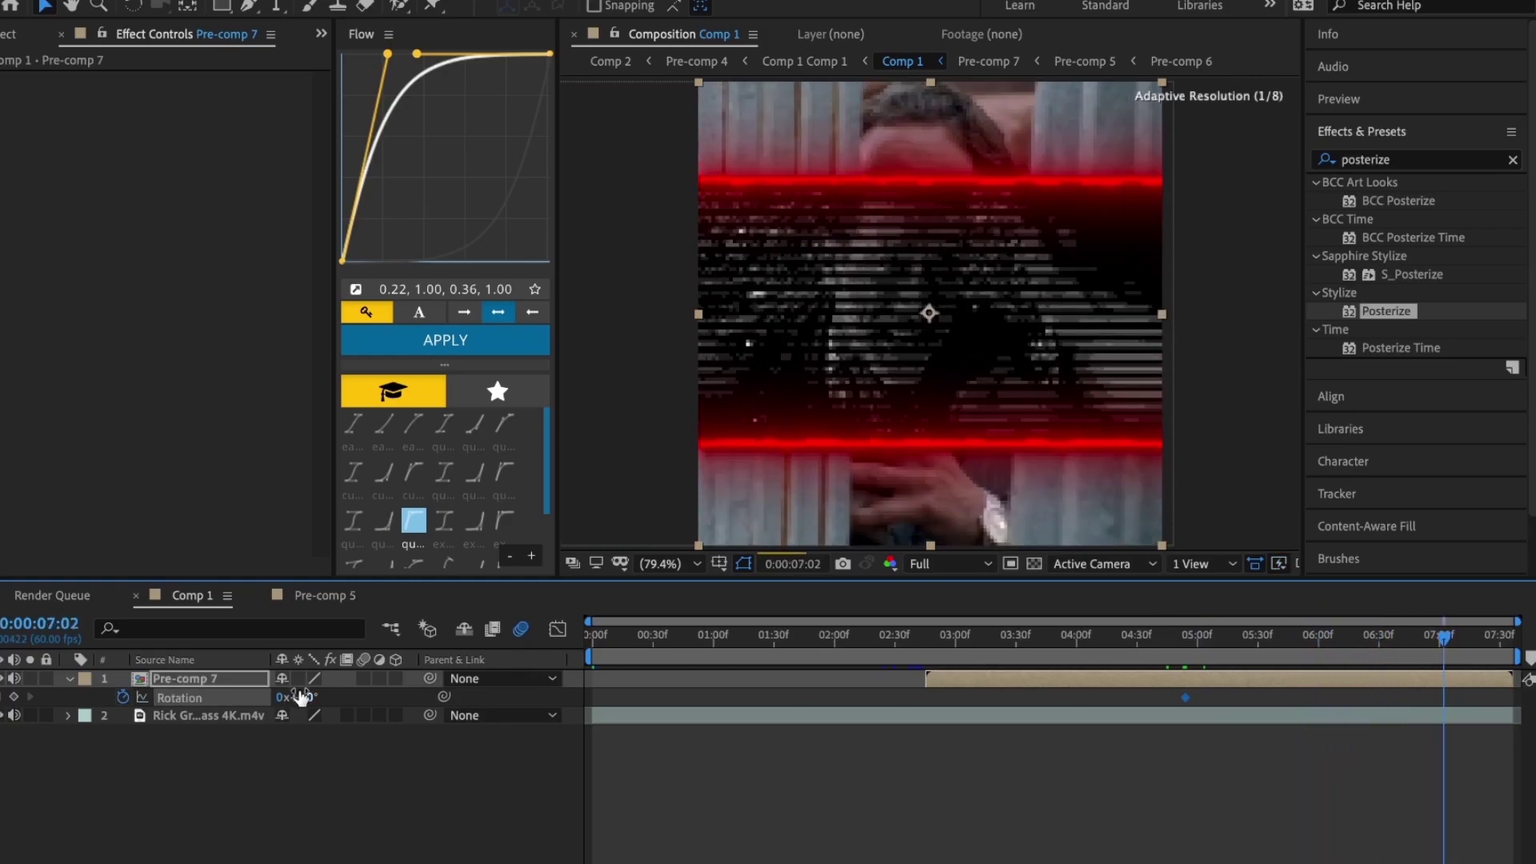
pyautogui.moveTo(303, 698)
pyautogui.mouseDown()
pyautogui.moveTo(281, 697)
pyautogui.moveTo(324, 697)
pyautogui.mouseUp()
pyautogui.press('s')
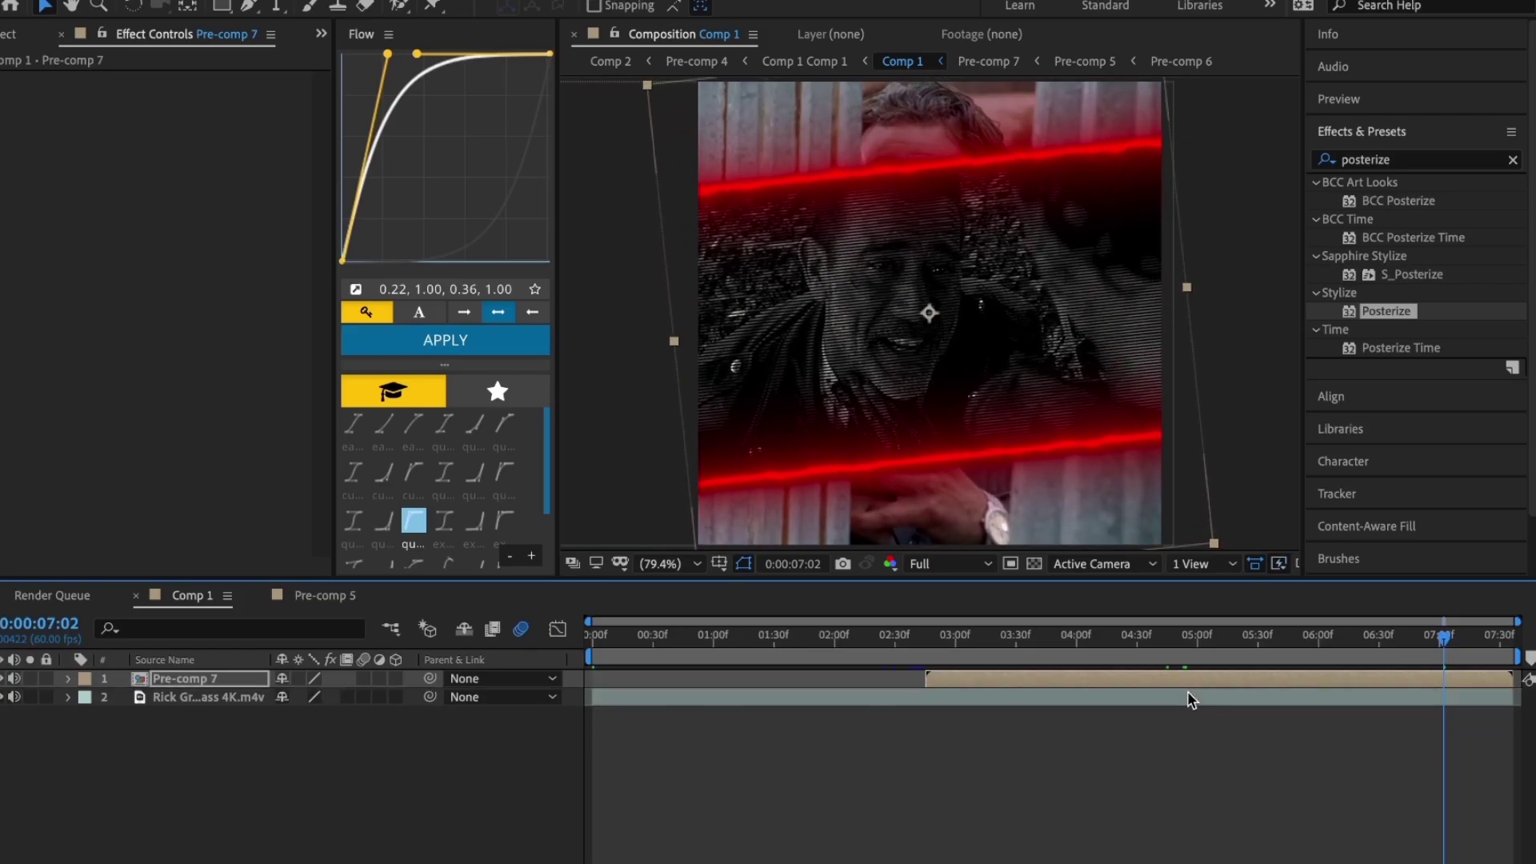
pyautogui.hotkey('shift', 'r')
pyautogui.moveTo(1164, 692); pyautogui.dragTo(1461, 741)
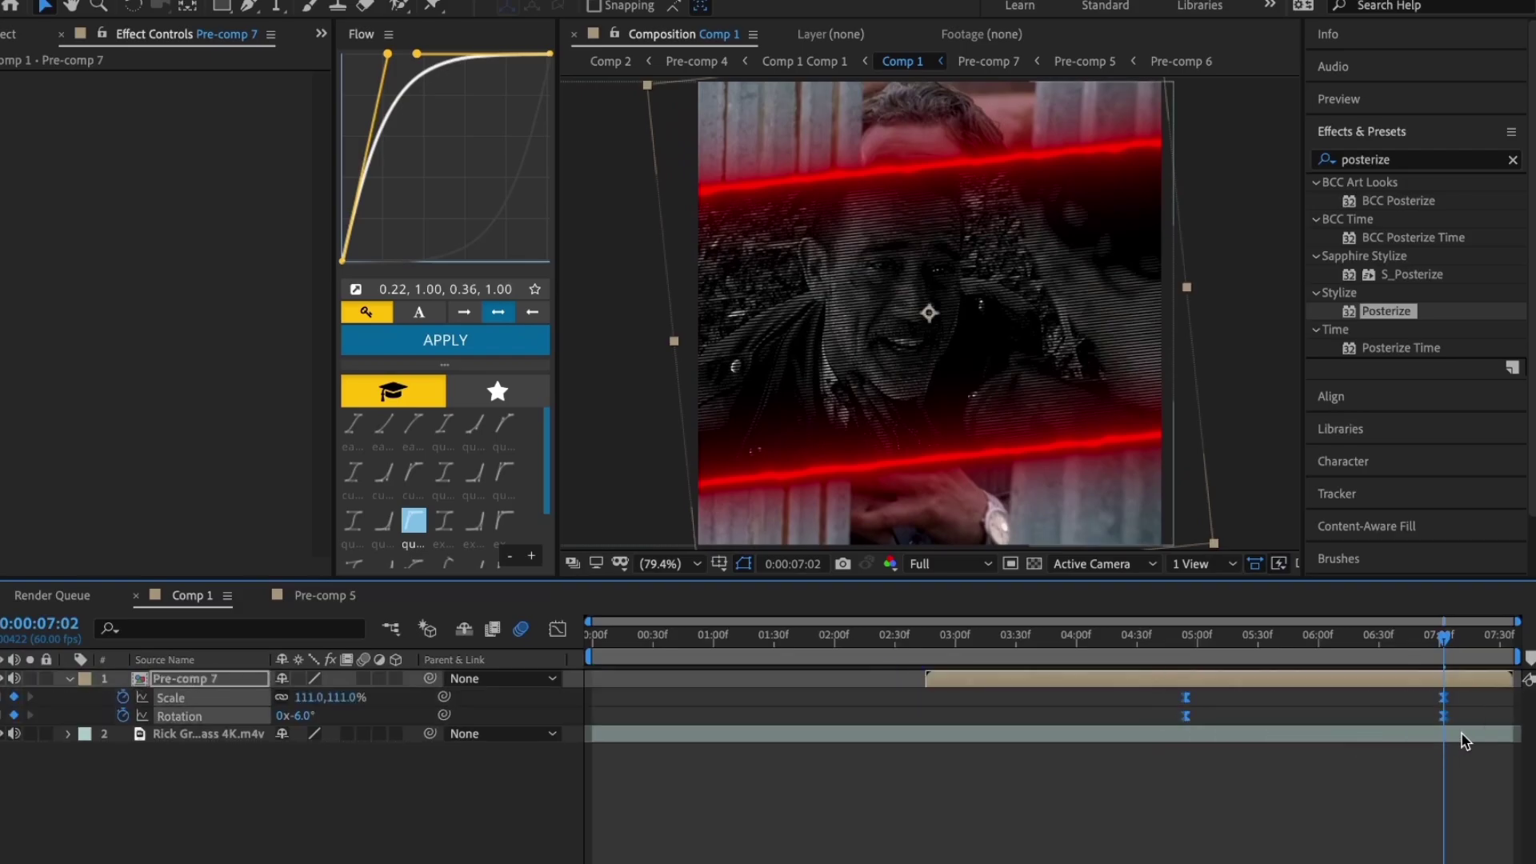
pyautogui.click(1183, 644)
pyautogui.click(1212, 751)
pyautogui.press('space')
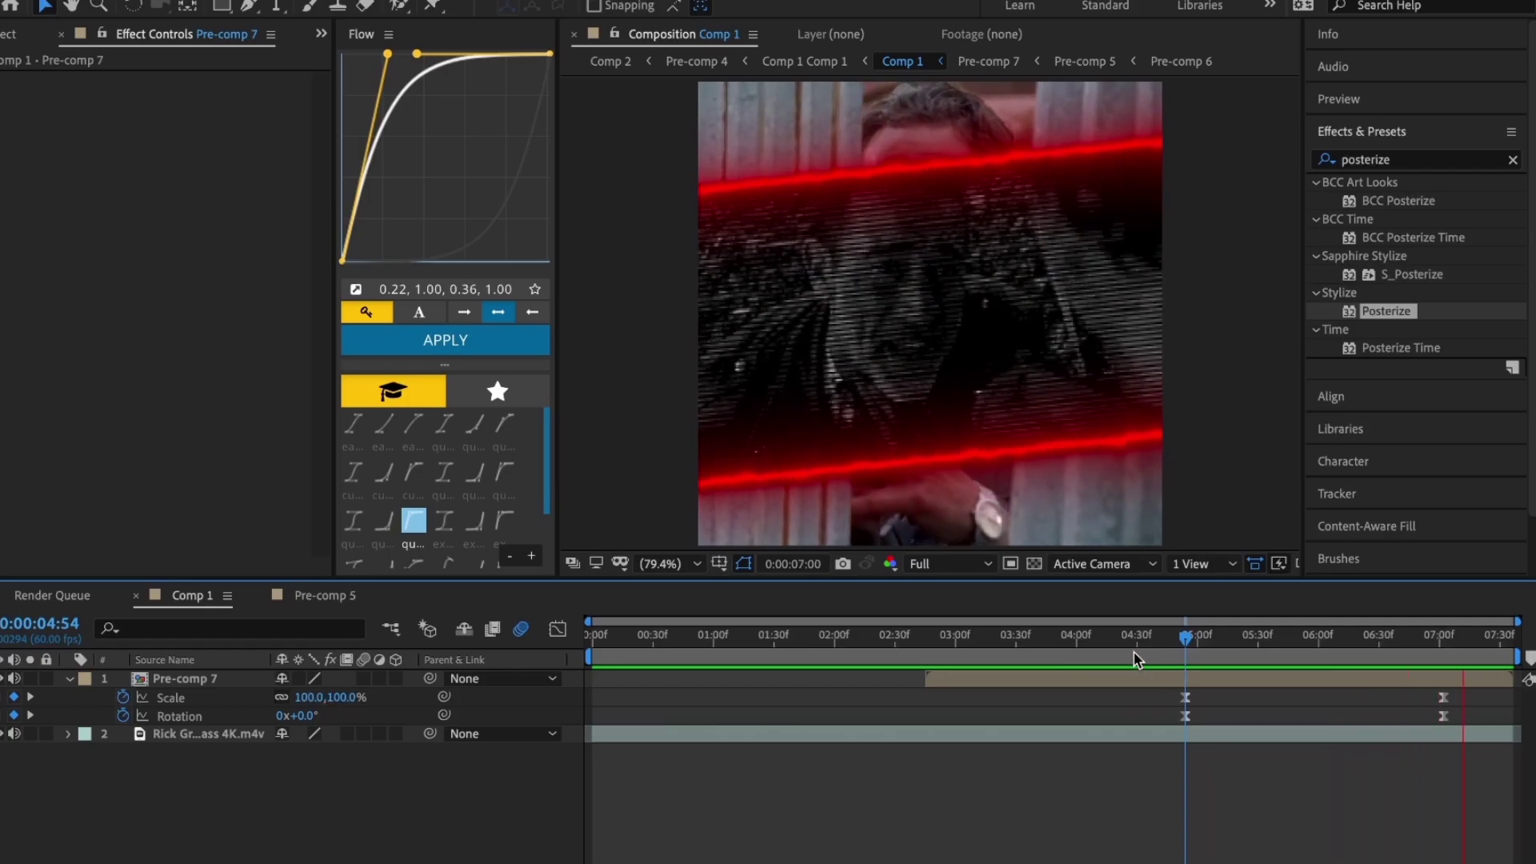
pyautogui.press('space')
# Steepen the middle of Pre-comp 7's Scale curve by extending both keyframes' ease handles to about 0:00:06:00
pyautogui.click(1104, 693)
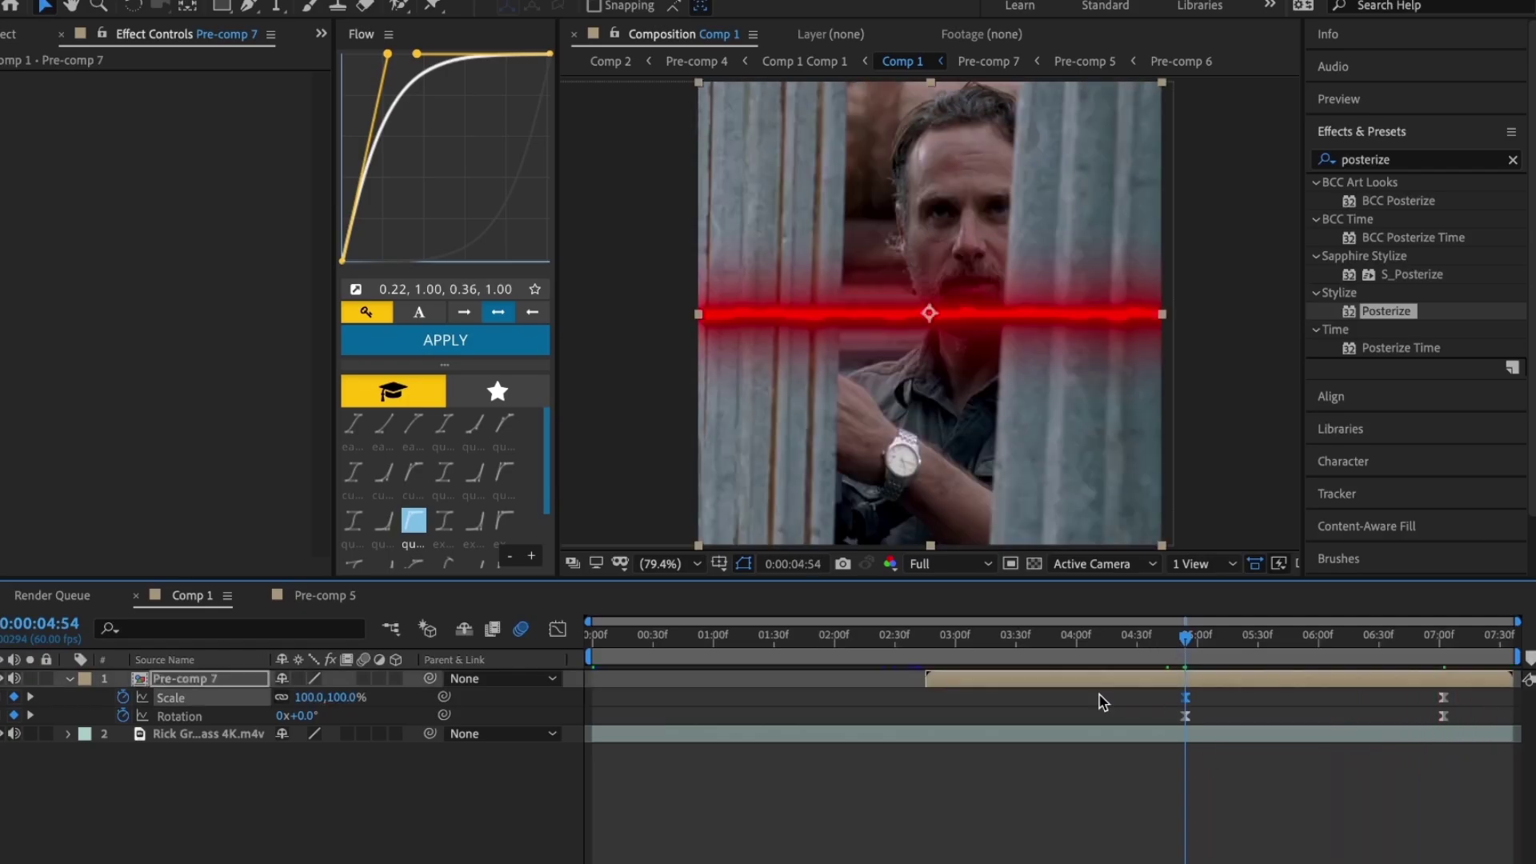
pyautogui.click(558, 629)
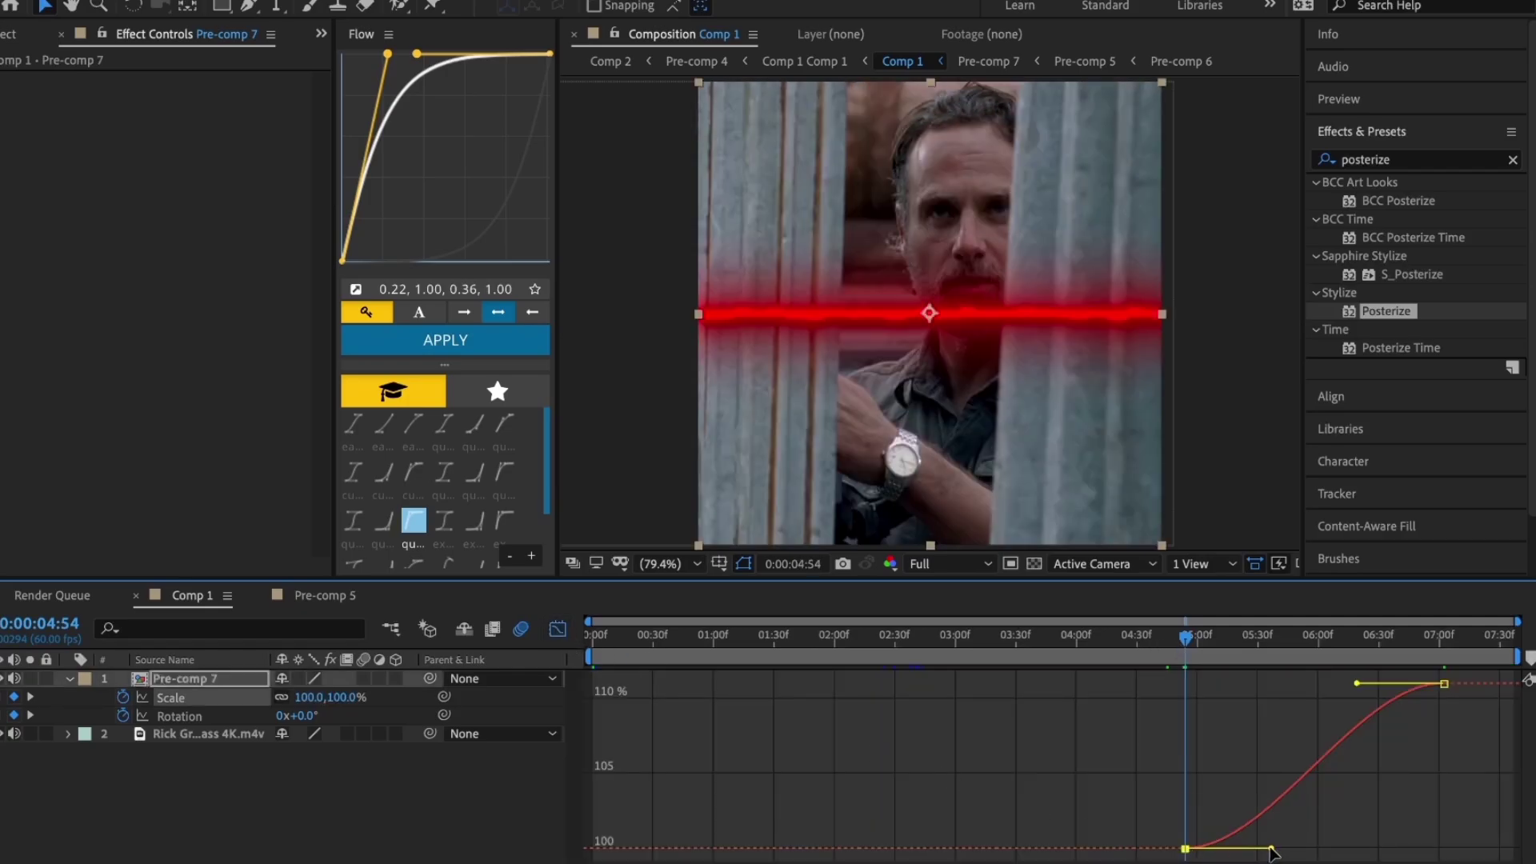
pyautogui.moveTo(1271, 849); pyautogui.dragTo(1320, 849)
pyautogui.moveTo(1357, 684); pyautogui.dragTo(1314, 685)
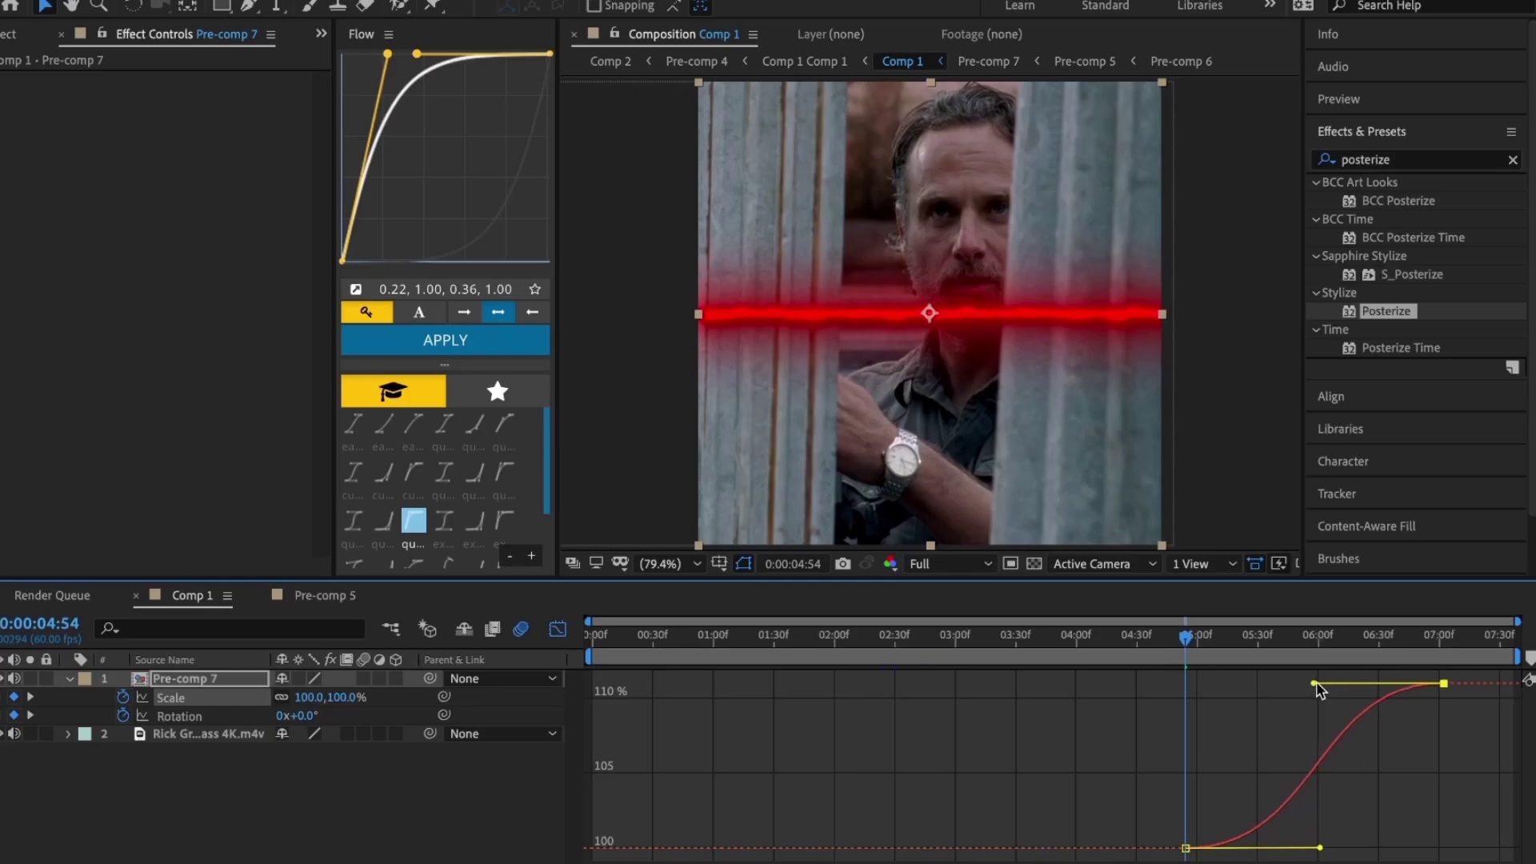
pyautogui.click(552, 631)
# Give Pre-comp 7's Rotation curve a similarly steep middle by extending both keyframes' ease handles to around 0:00:06:00
pyautogui.click(1187, 715)
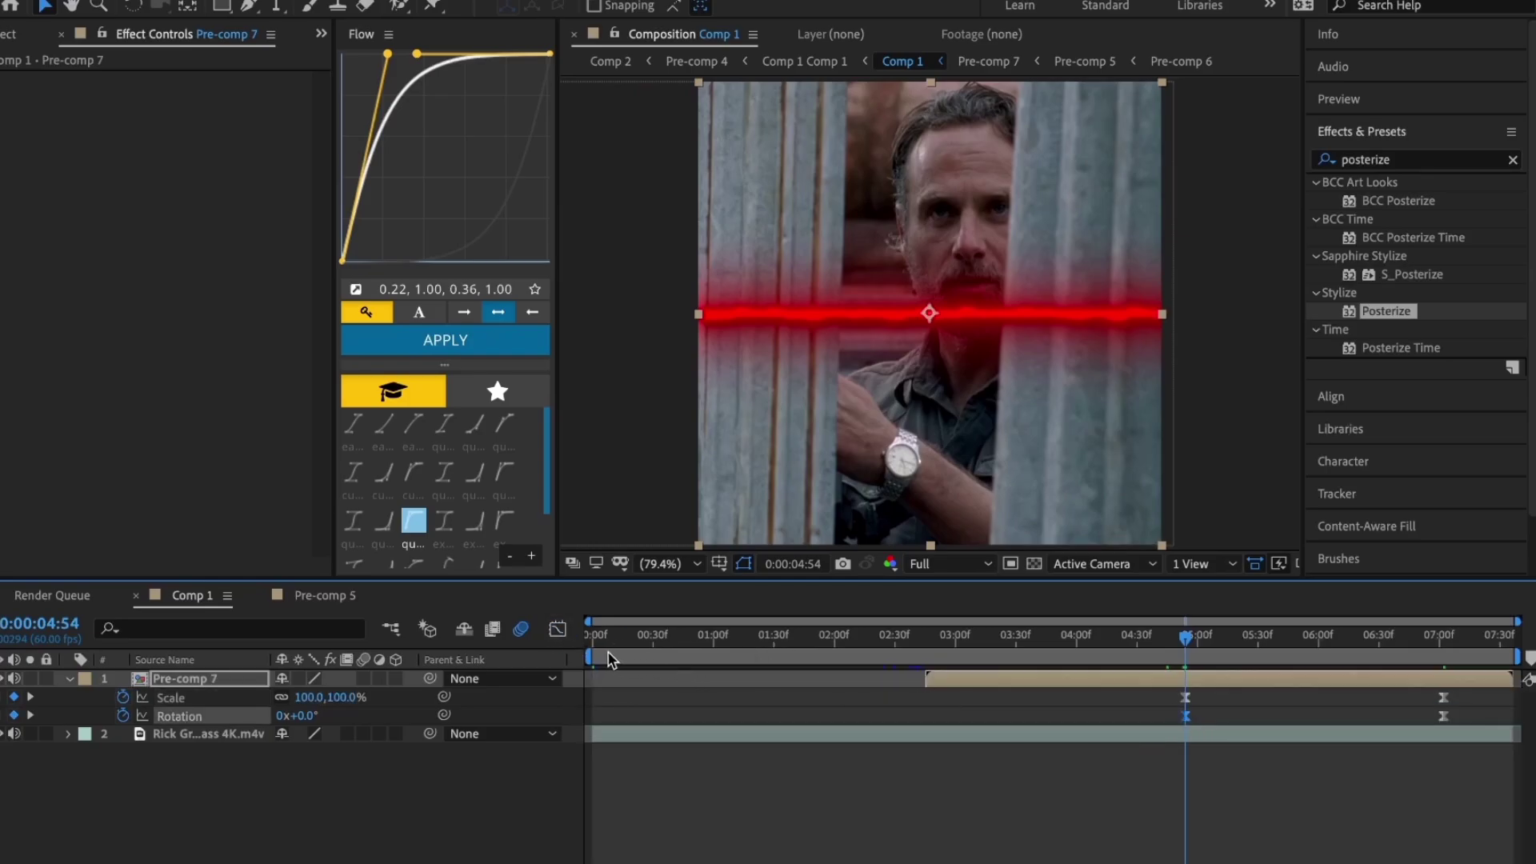
pyautogui.click(563, 630)
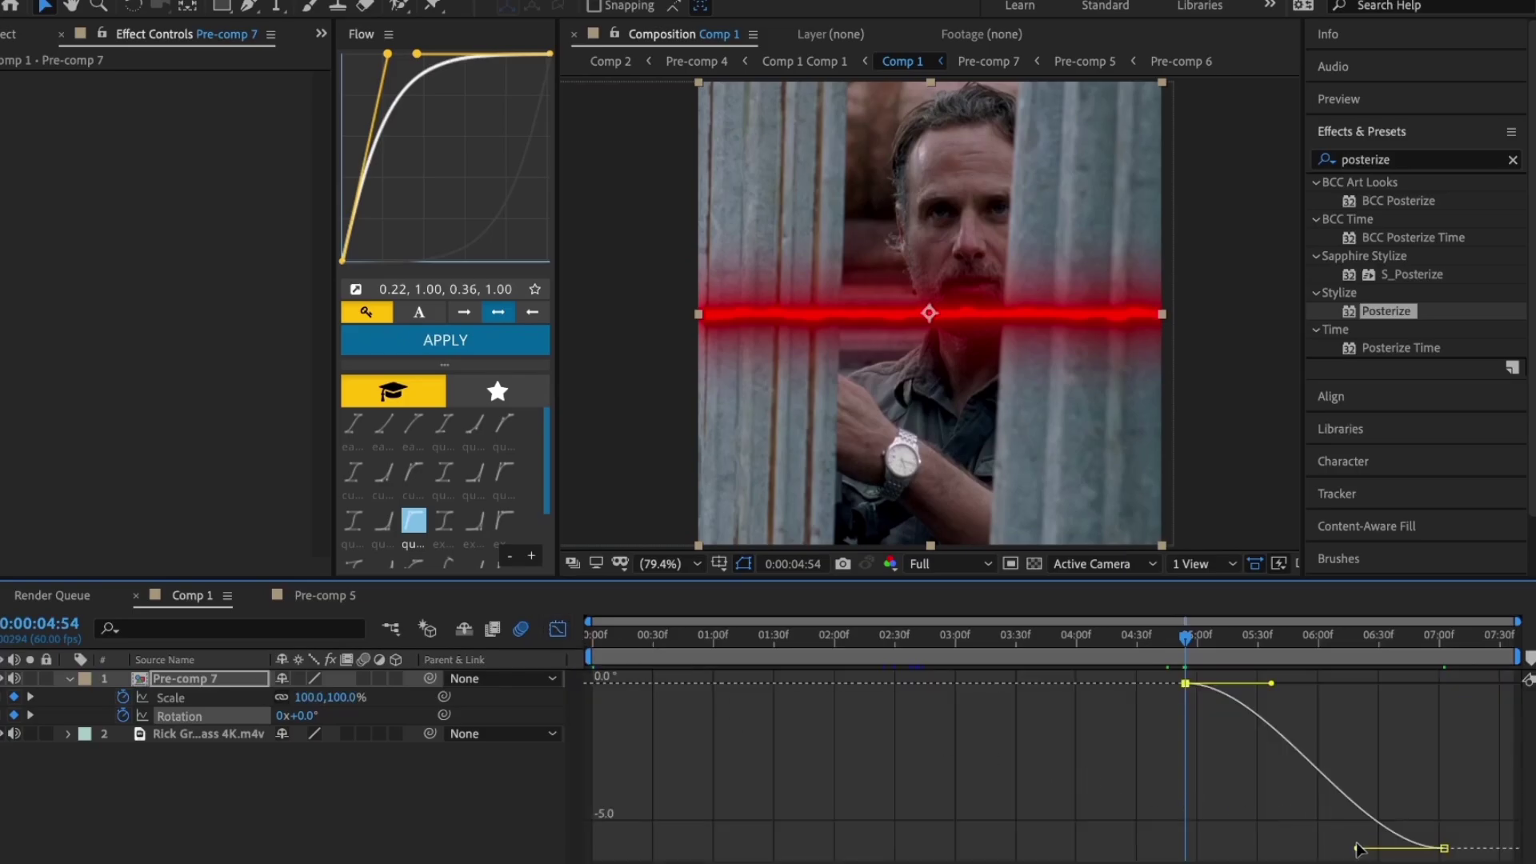
pyautogui.moveTo(1358, 848); pyautogui.dragTo(1315, 847)
pyautogui.moveTo(1273, 685); pyautogui.dragTo(1330, 685)
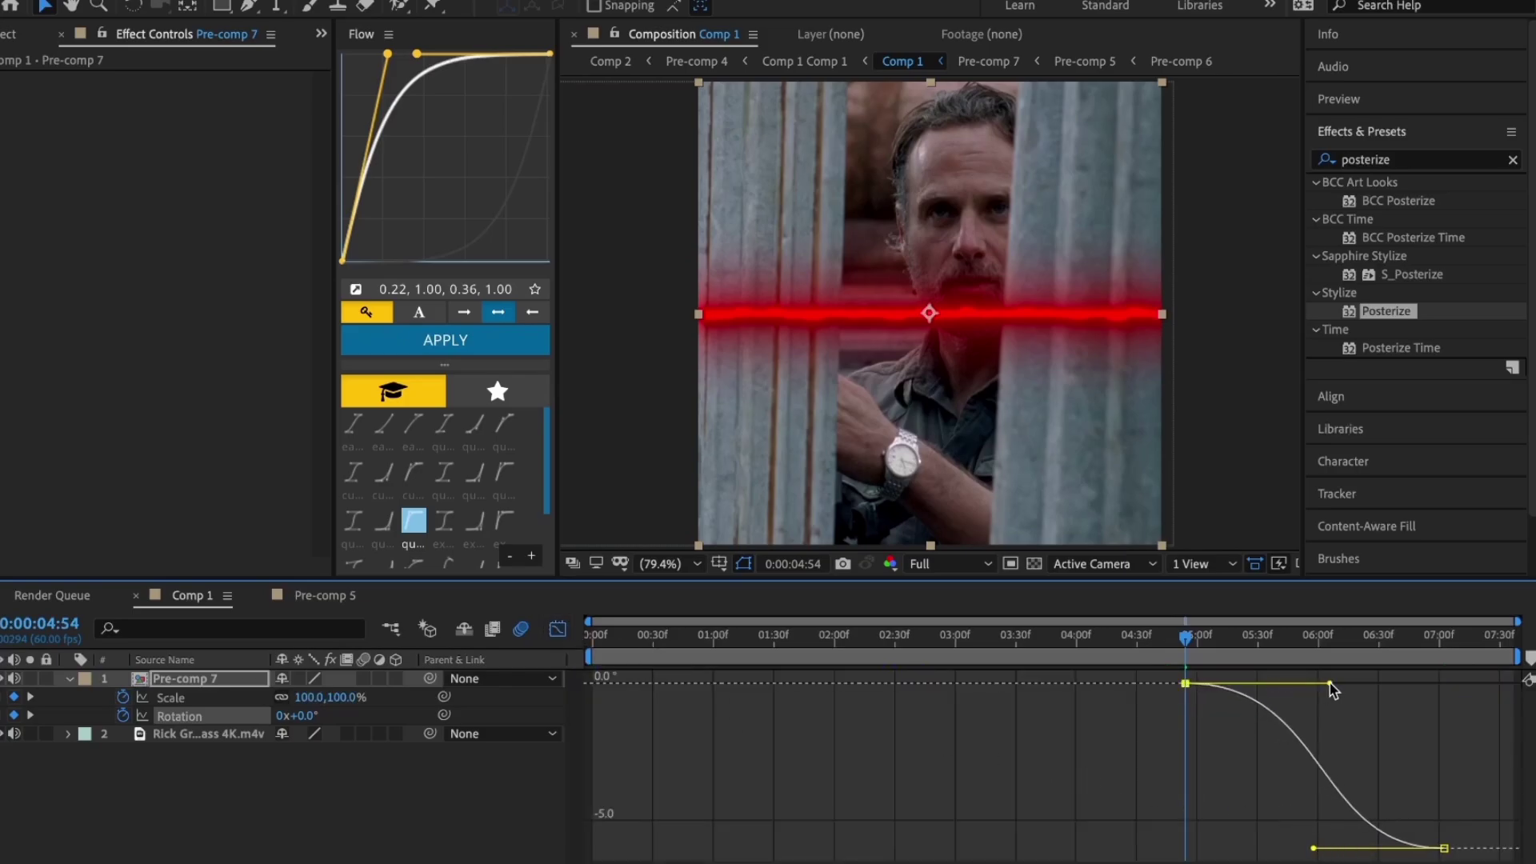
# Play back the rotating, enlarging split transition in Comp 1 and return the timeline from the graph to the layer keyframes
pyautogui.press('space')
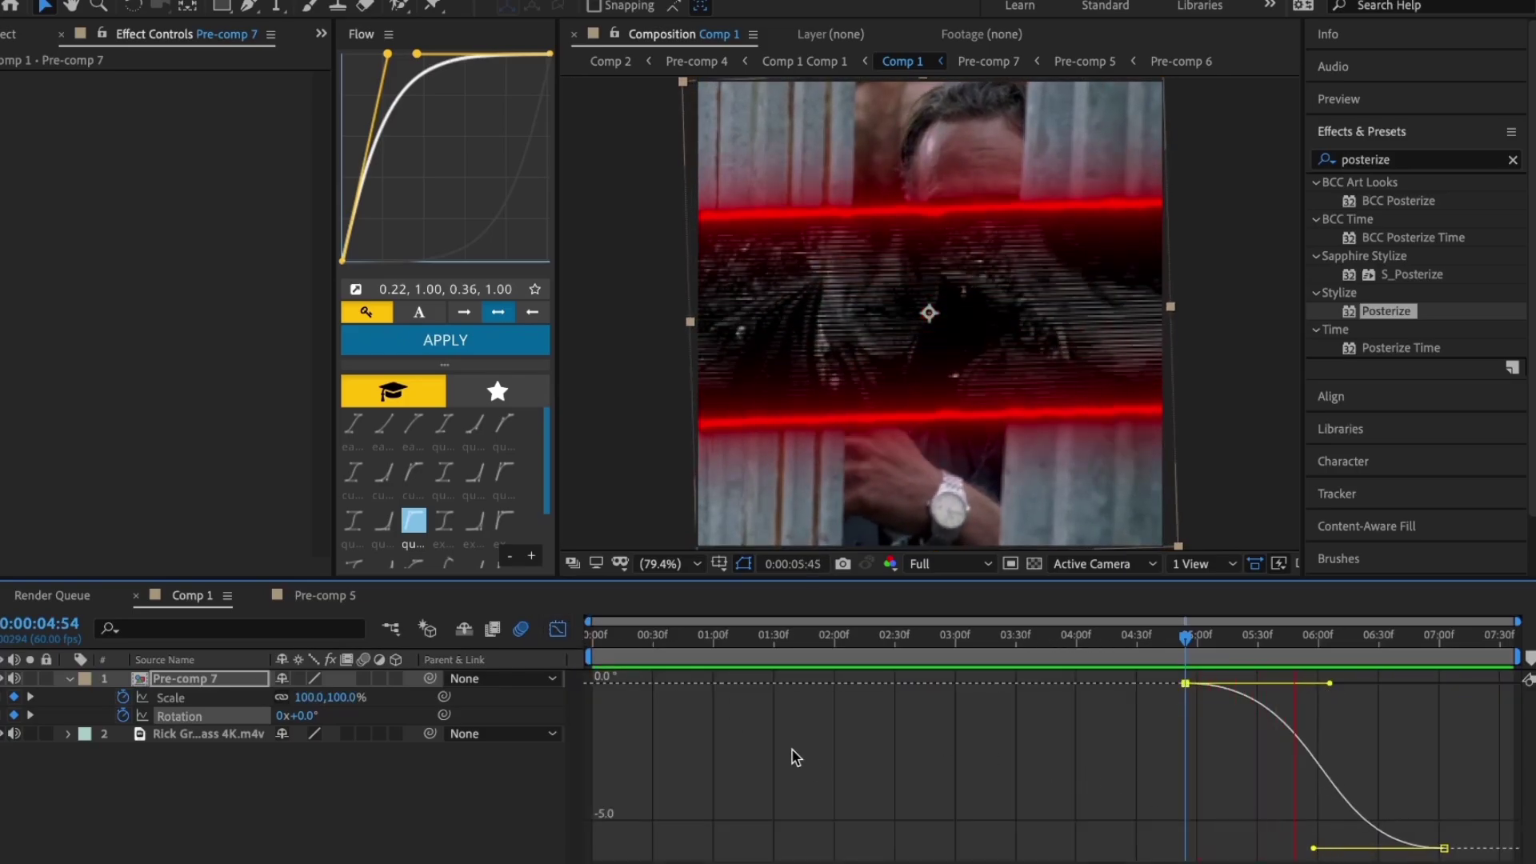
pyautogui.click(830, 776)
pyautogui.hotkey('shift', 'F3')
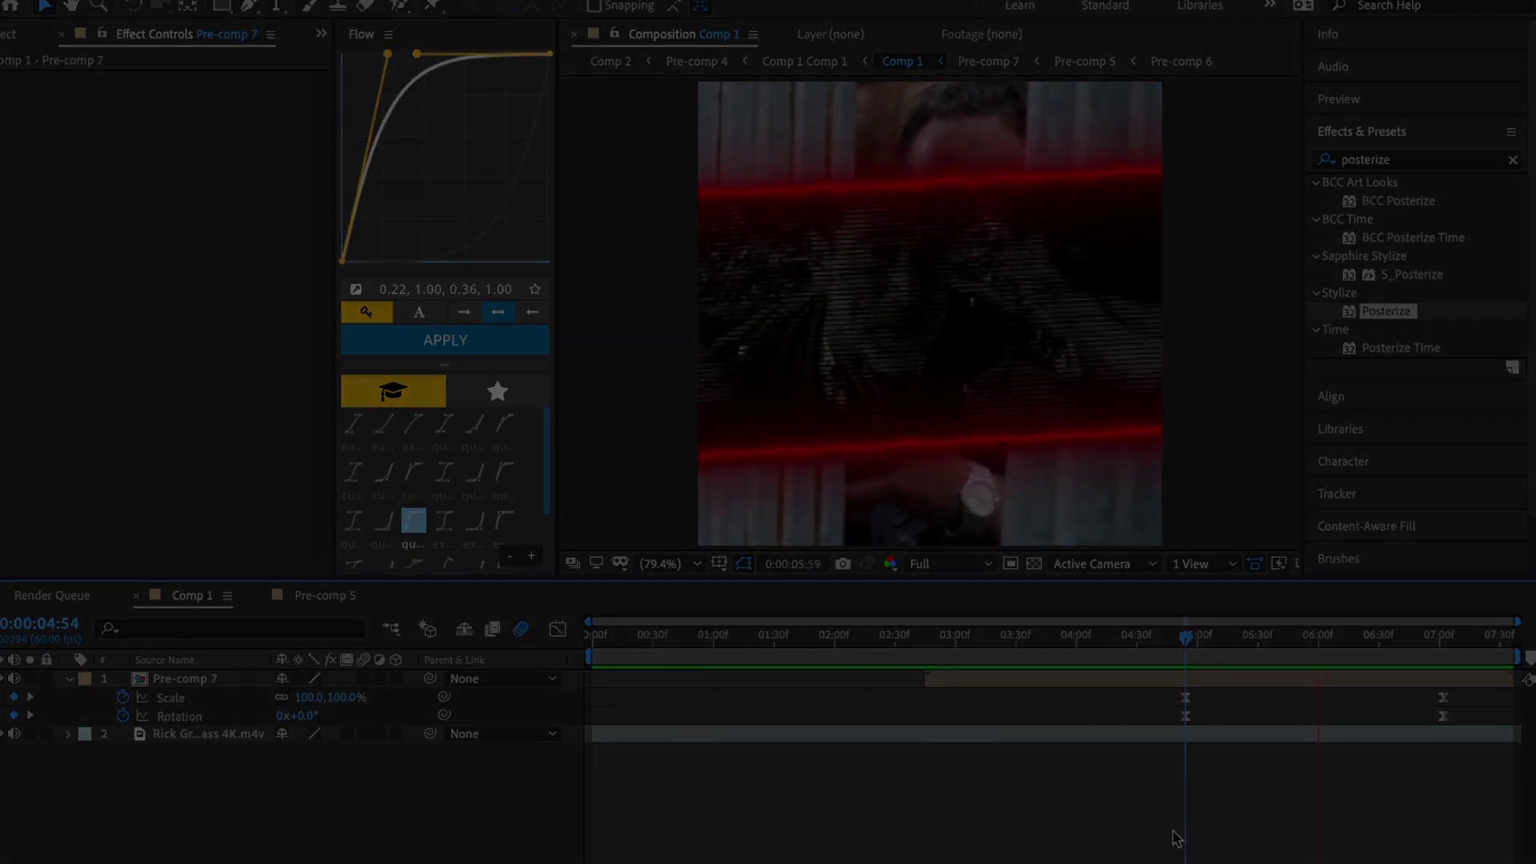
pyautogui.press('space')
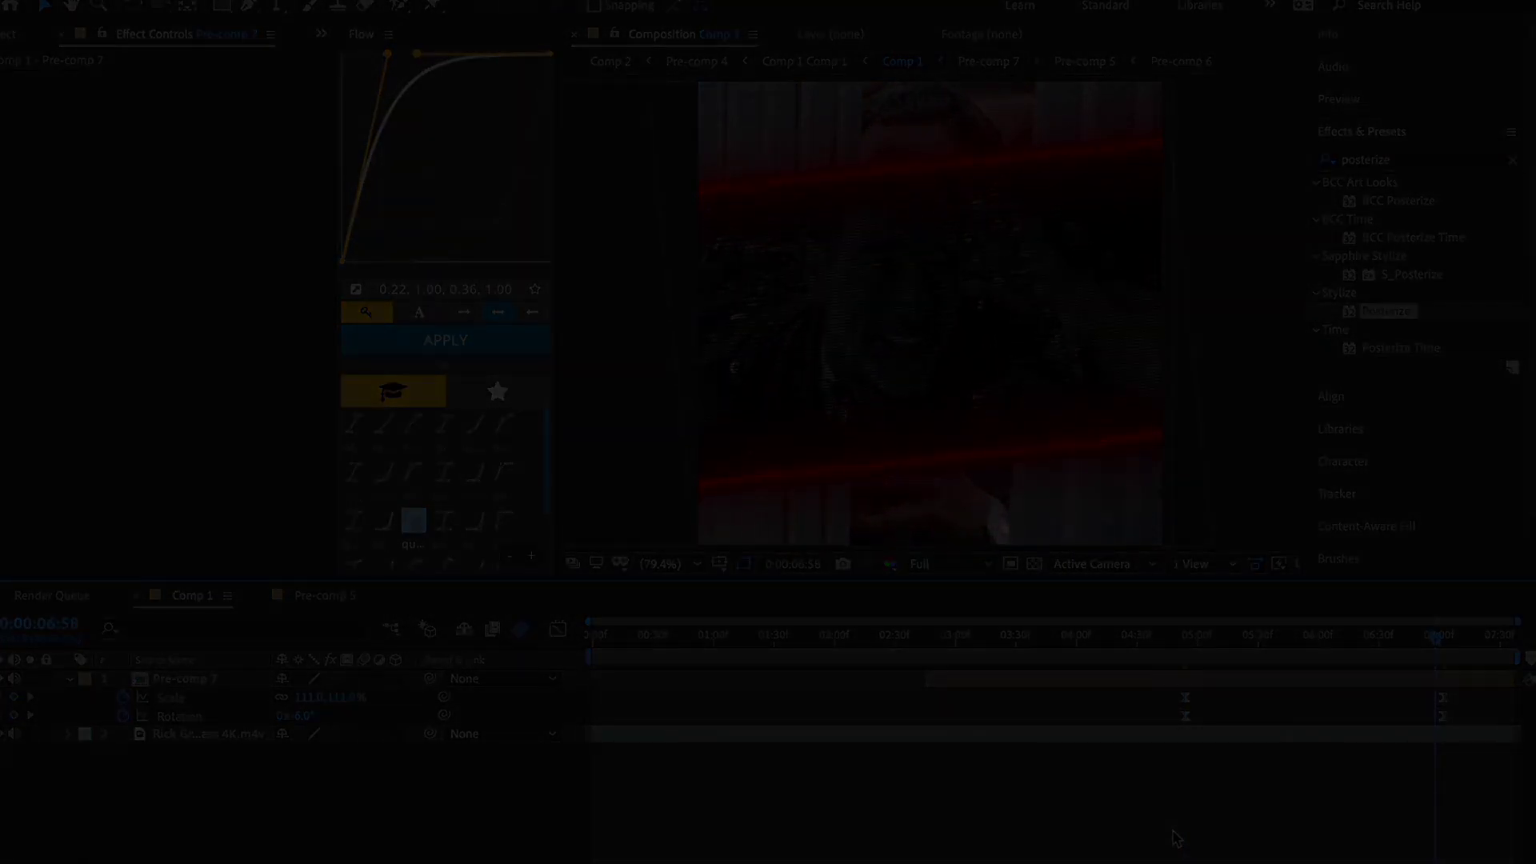